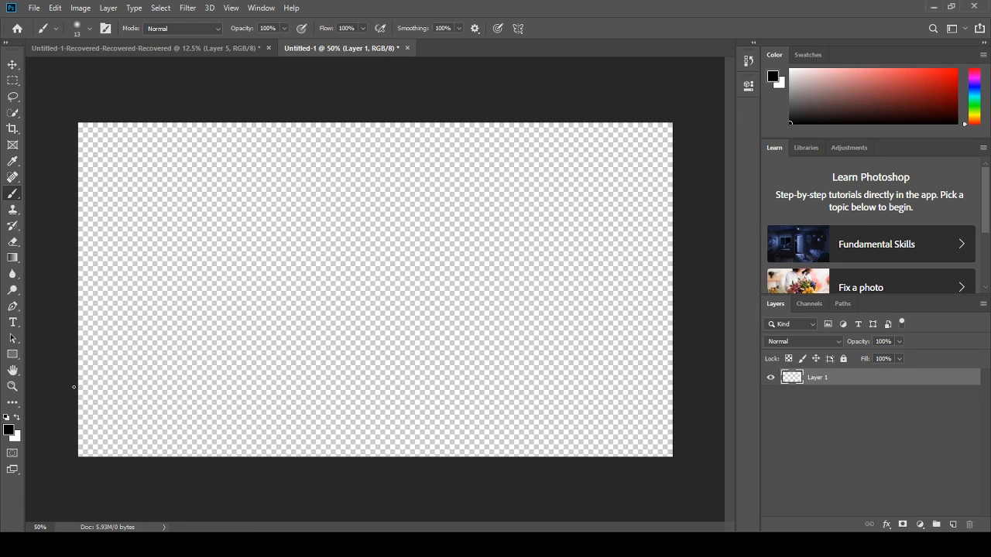
- Paint a straight black horizontal line across the full canvas width, near the lower edge of the canvas
drag(73, 388, 681, 388)
key(z)
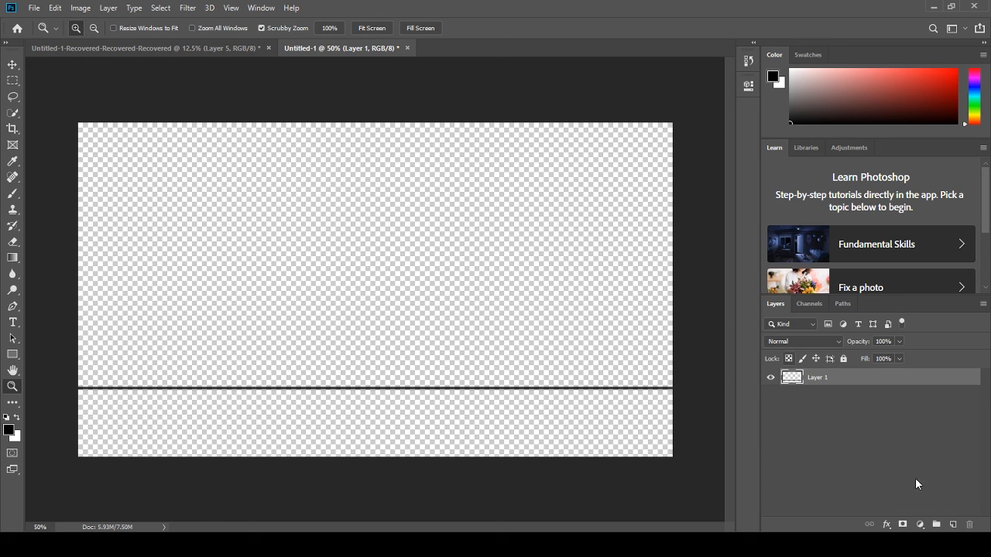
- Add a new layer beneath the black line's layer and name it background
click(953, 525)
drag(871, 377, 868, 407)
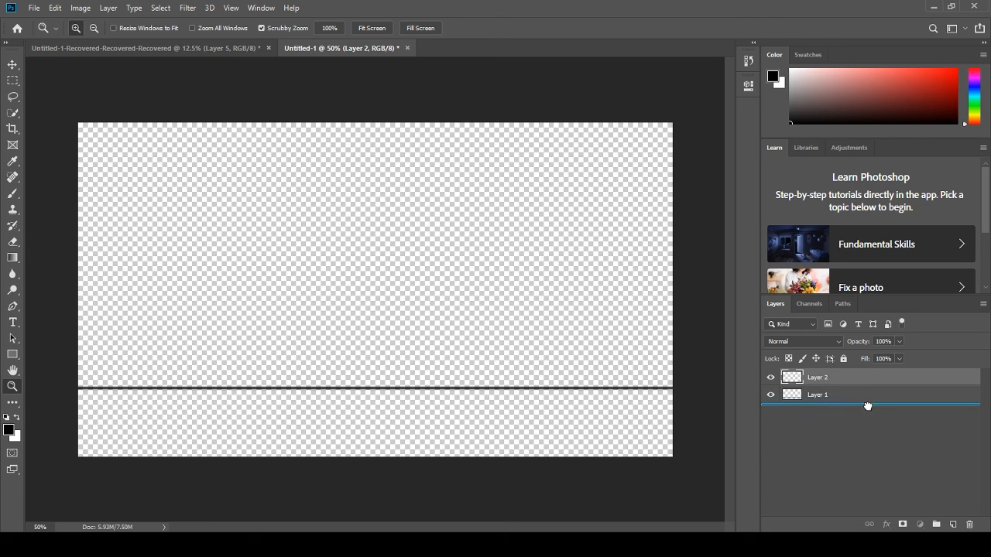
double_click(814, 395)
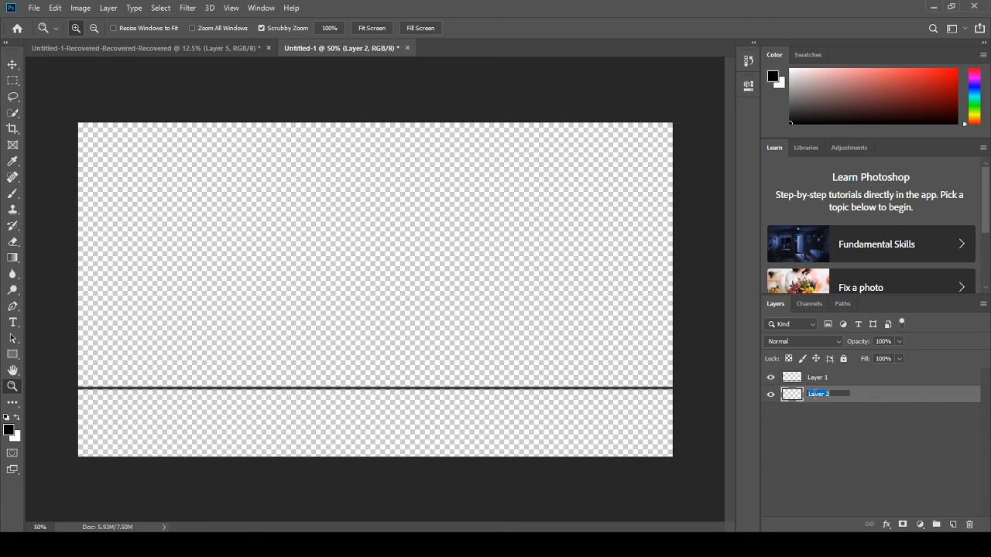
text(background)
key(Return)
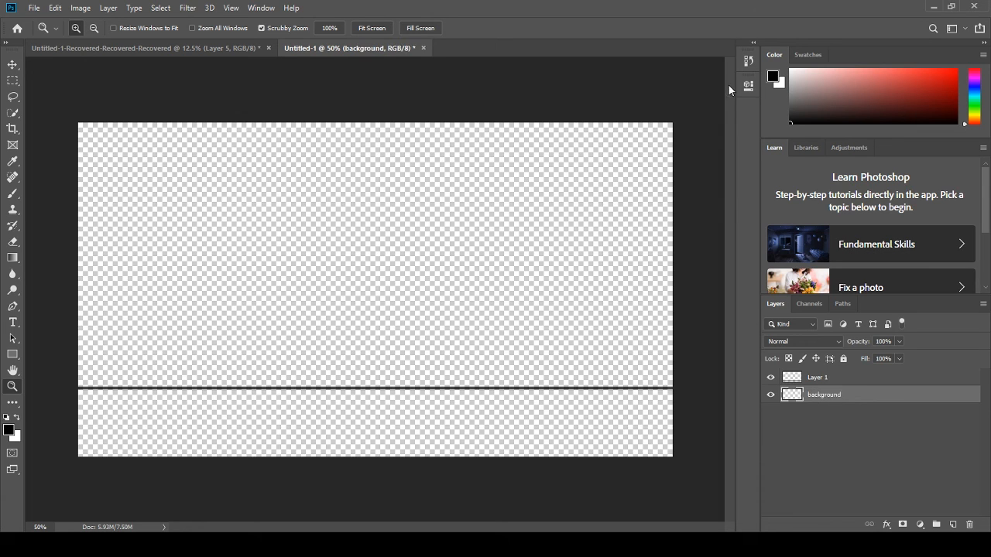
- Fill the background layer with white using the Paint Bucket
drag(815, 108, 789, 68)
click(13, 259)
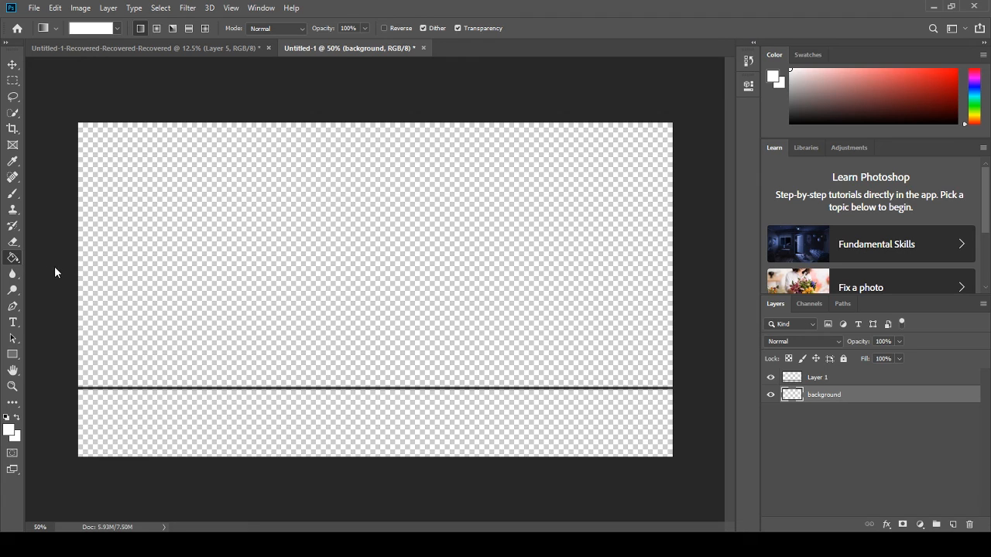
key(shift+g)
click(186, 267)
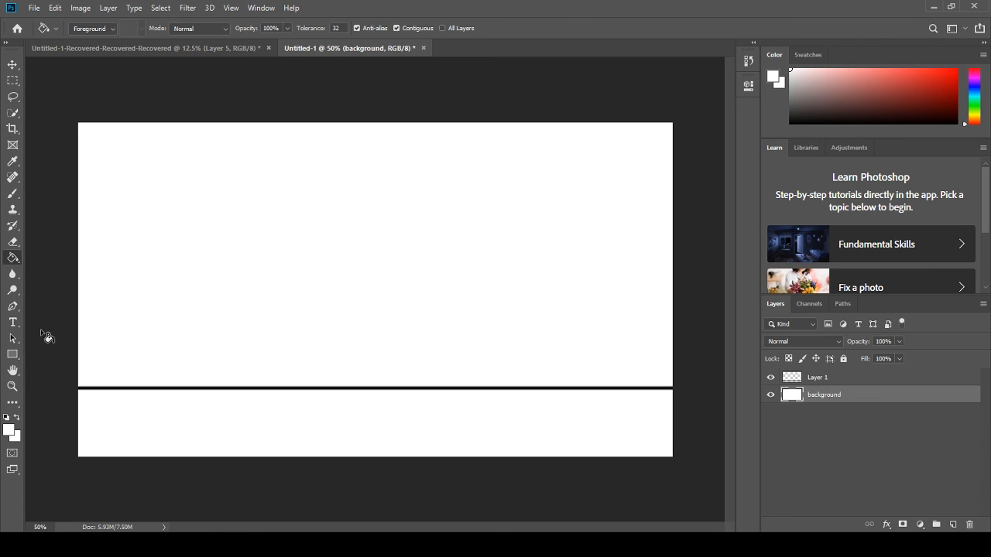
- On Layer 1, brush a second straight black horizontal line across the full width of the canvas's upper part
click(14, 194)
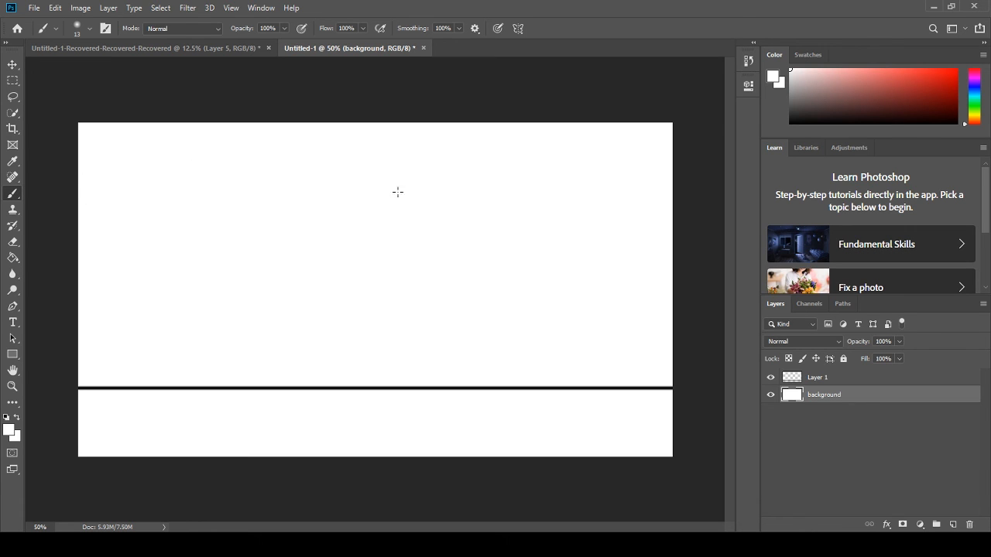
click(843, 379)
key(d)
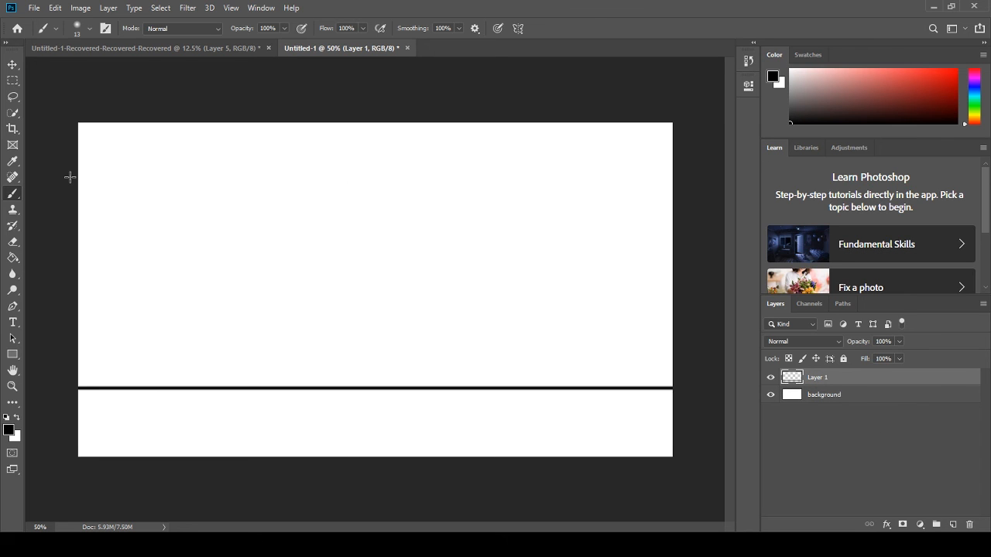
mouse_move(68, 177)
mouse_down()
mouse_move(169, 176)
mouse_move(788, 234)
mouse_up()
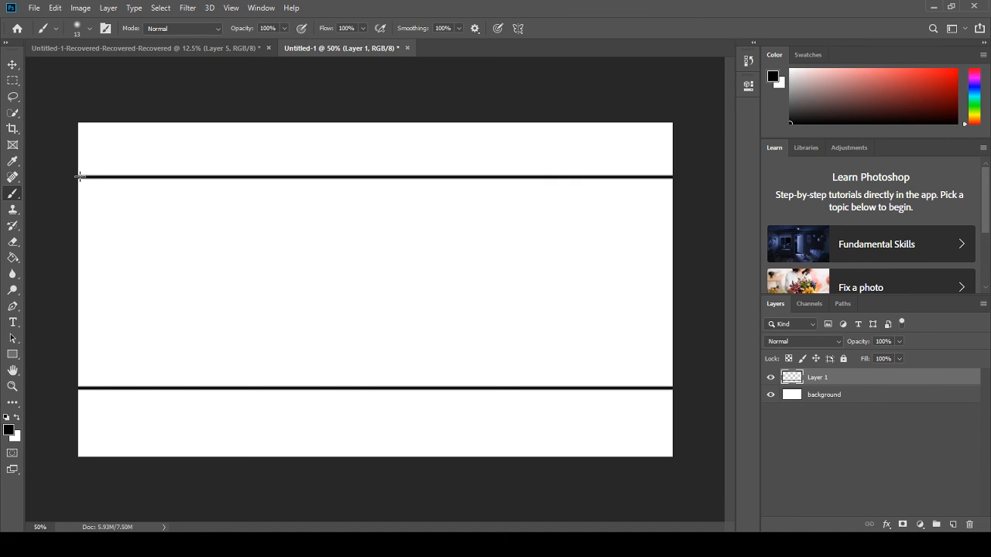
- Brush straight black vertical lines along both canvas sides to join the two horizontal lines into a rectangular frame
drag(79, 177, 79, 237)
key(ctrl+z)
drag(79, 177, 79, 373)
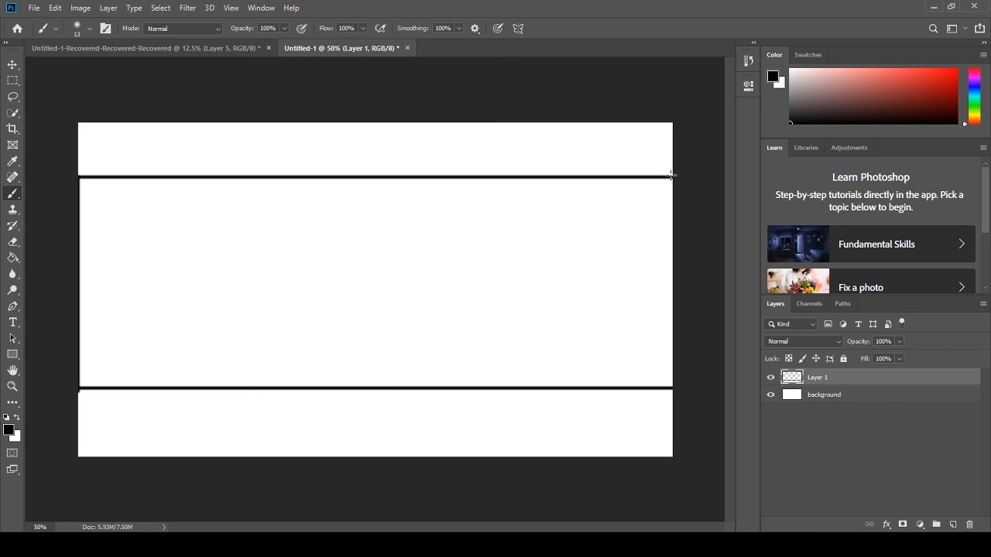
shift+click(670, 179)
key(ctrl+z)
drag(674, 184, 684, 407)
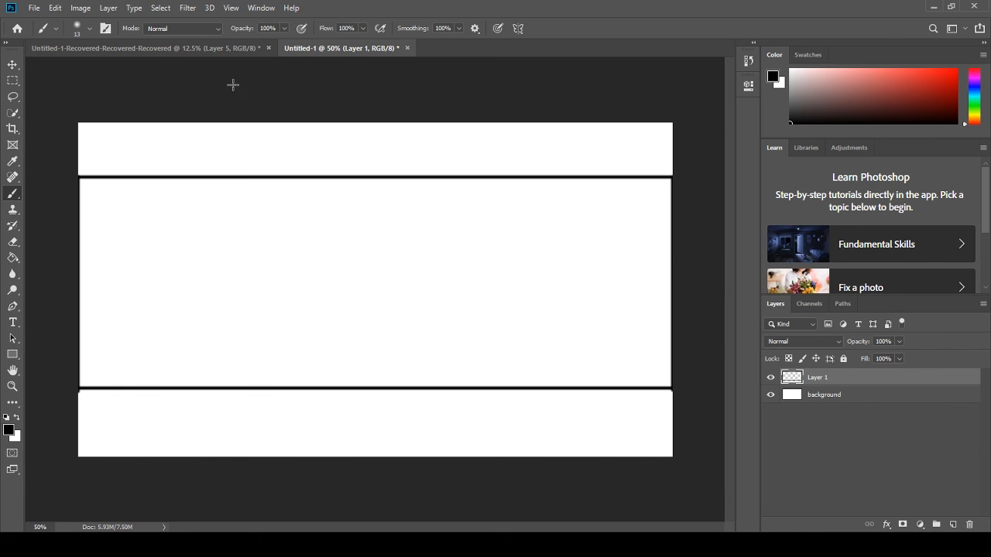
- On a new layer, brush a straight pale yellow horizontal line across the upper part of the black frame
click(952, 525)
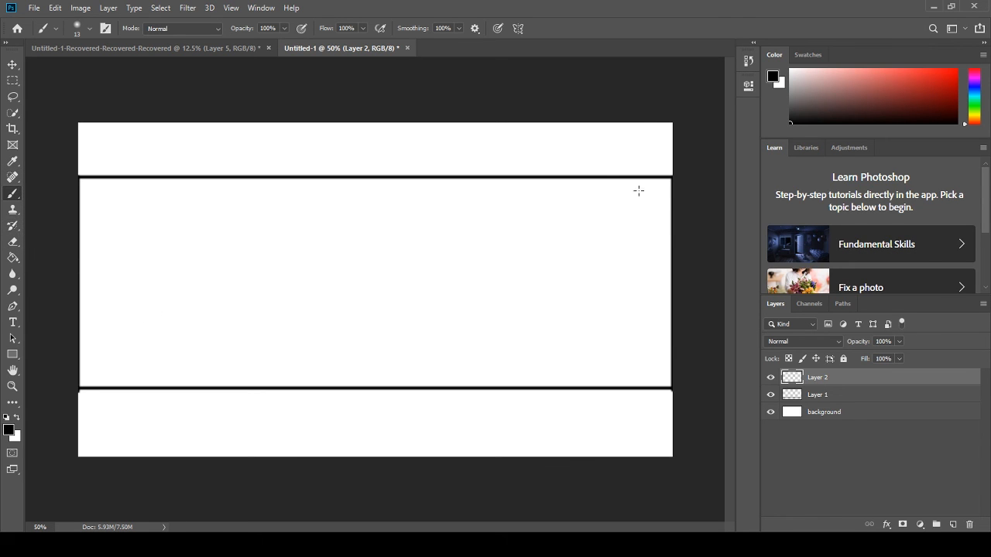
click(976, 114)
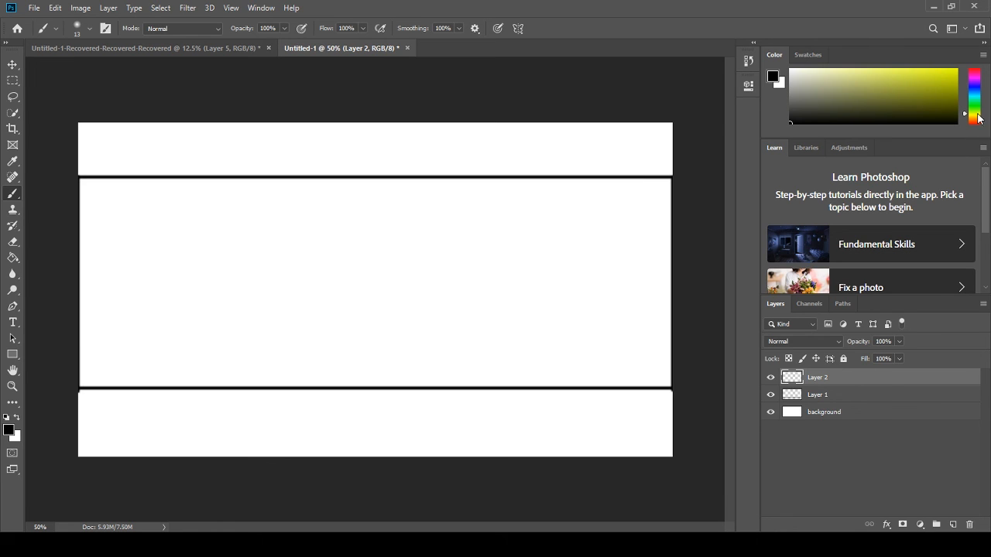
drag(813, 71, 828, 69)
drag(81, 215, 114, 215)
key(ctrl+z)
mouse_move(830, 86)
mouse_down()
mouse_move(802, 83)
mouse_move(840, 69)
mouse_move(827, 70)
mouse_up()
drag(972, 114, 972, 122)
drag(846, 65, 850, 69)
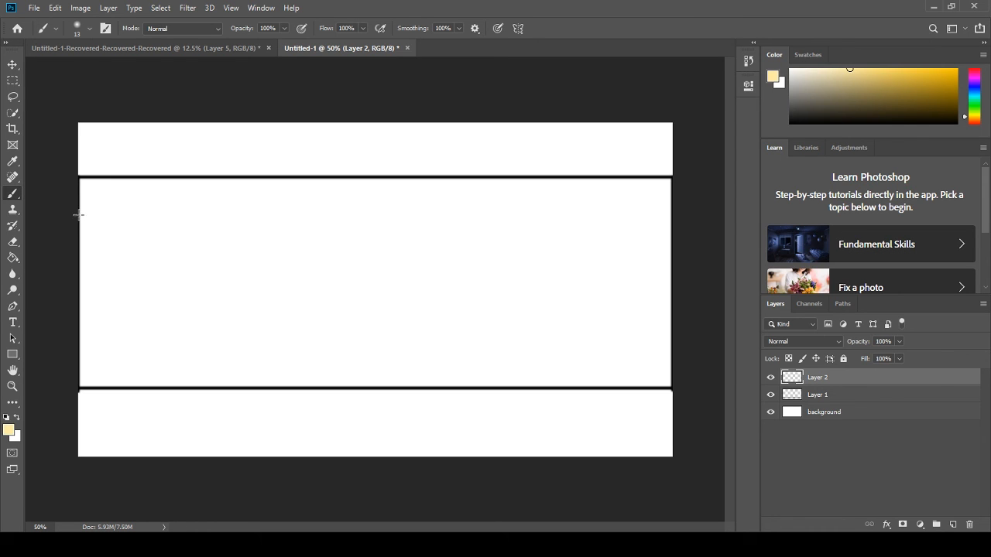
mouse_move(78, 215)
mouse_down()
mouse_move(410, 235)
mouse_move(712, 276)
mouse_up()
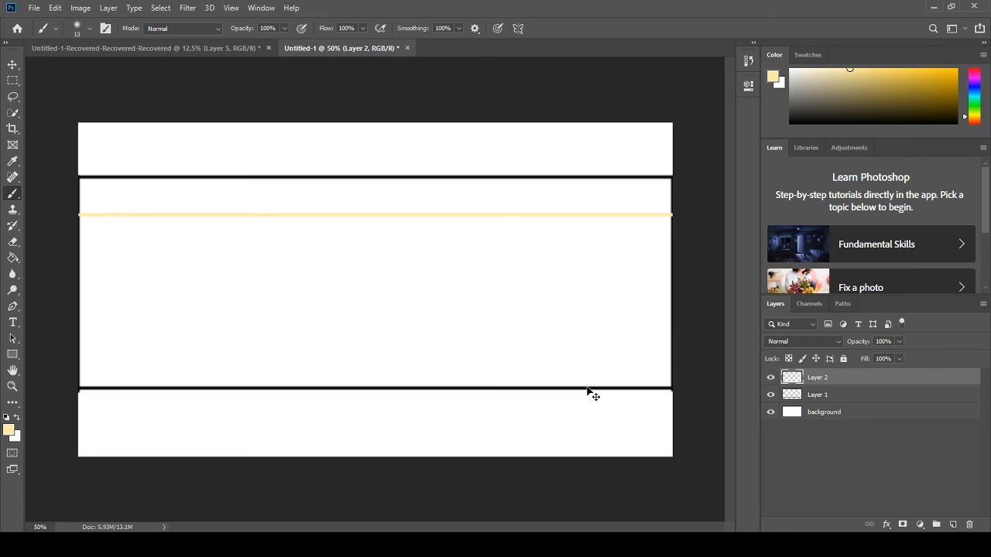
- Move the yellow line slightly down and place two copies of it below at equal spacing
key(ctrl+v)
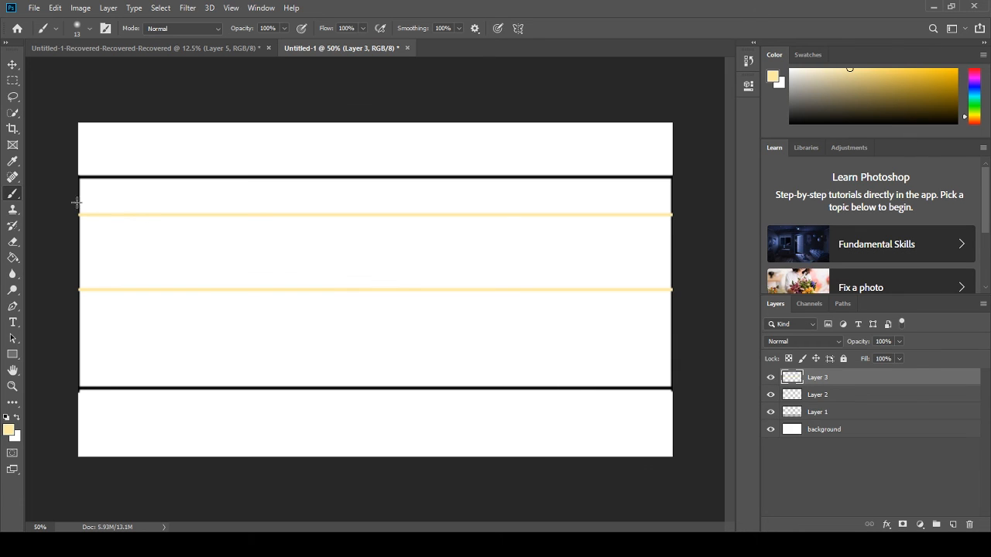
click(12, 67)
drag(181, 220, 181, 223)
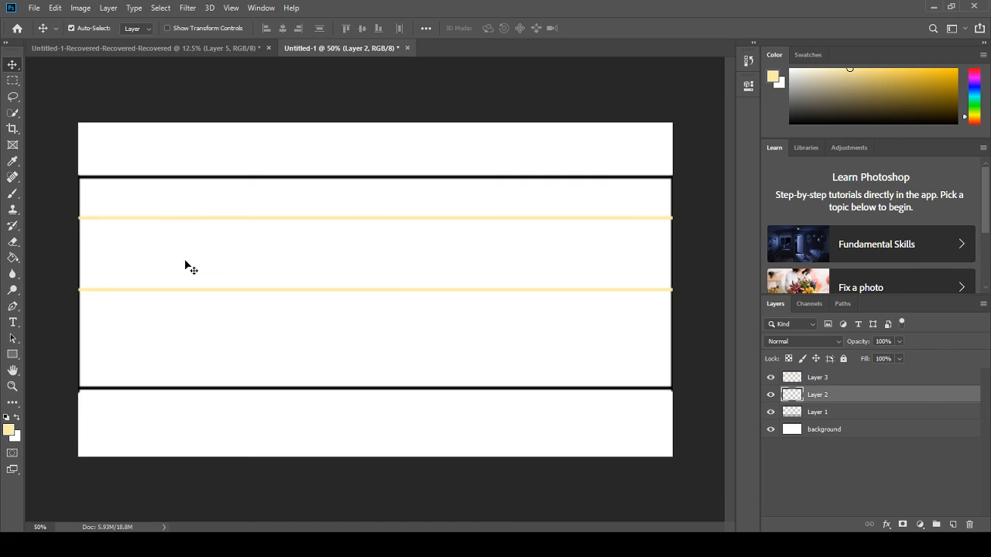
drag(186, 288, 189, 256)
key(ctrl)
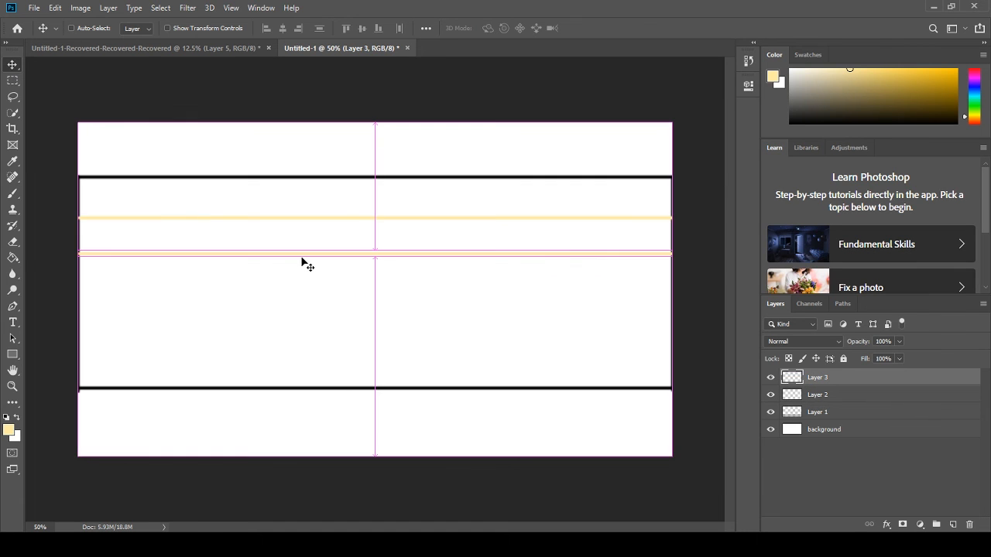
mouse_move(302, 261)
mouse_down()
mouse_move(281, 271)
mouse_move(277, 299)
mouse_move(281, 290)
mouse_up()
key(ctrl)
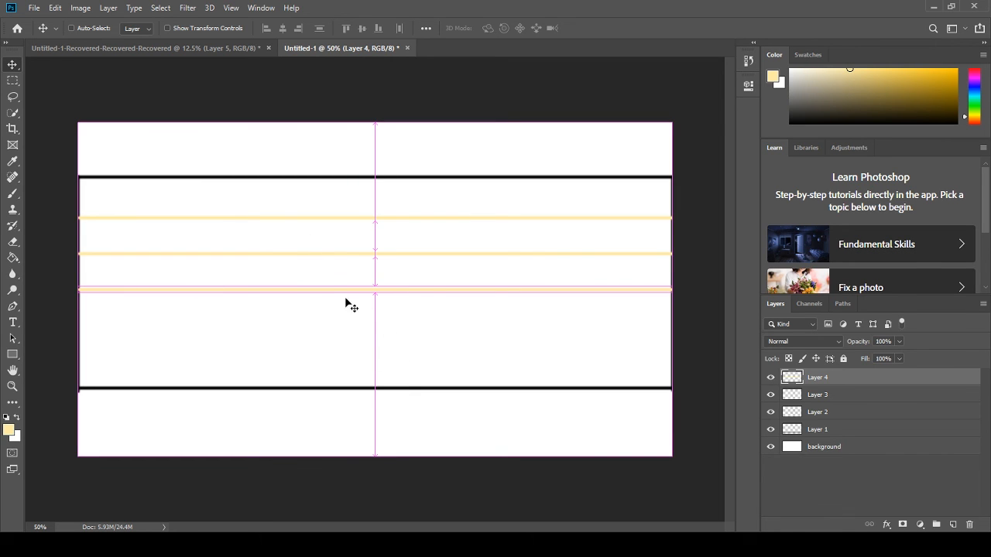
- Add two more copies of the yellow line in the lower half of the frame, continuing the same spacing
key(ctrl+shift+alt+n)
drag(370, 292, 366, 366)
key(ctrl+z)
key(ctrl+v)
key(ctrl+shift+alt+n)
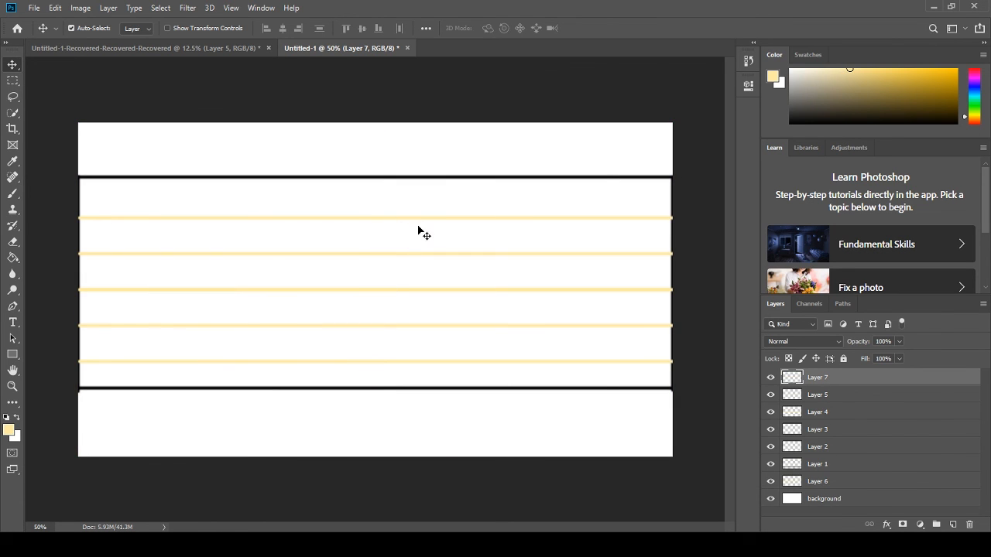
- Move the five evenly spaced yellow lines up together slightly, and delete the leftover duplicate line on Layer 6
click(416, 219)
shift+click(403, 254)
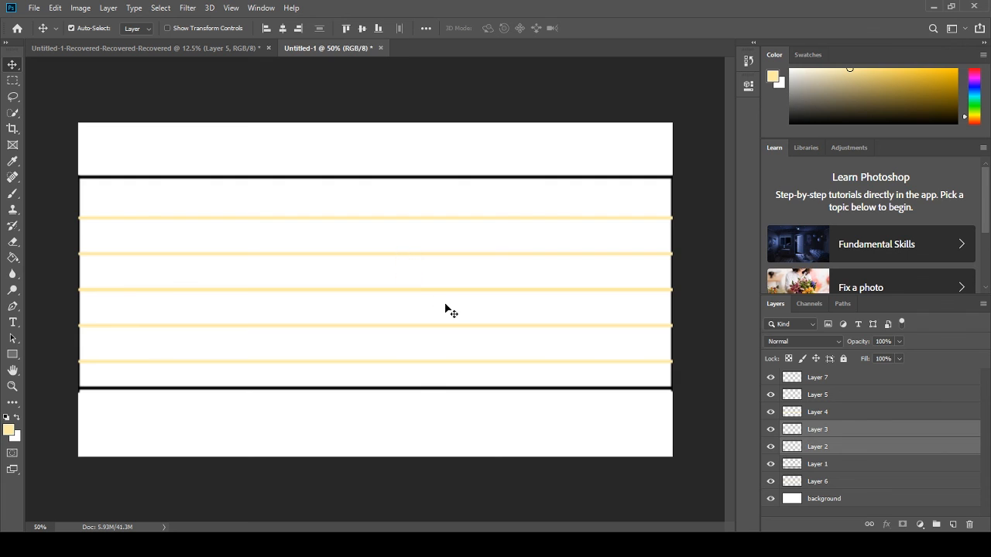
shift+click(402, 291)
shift+click(400, 326)
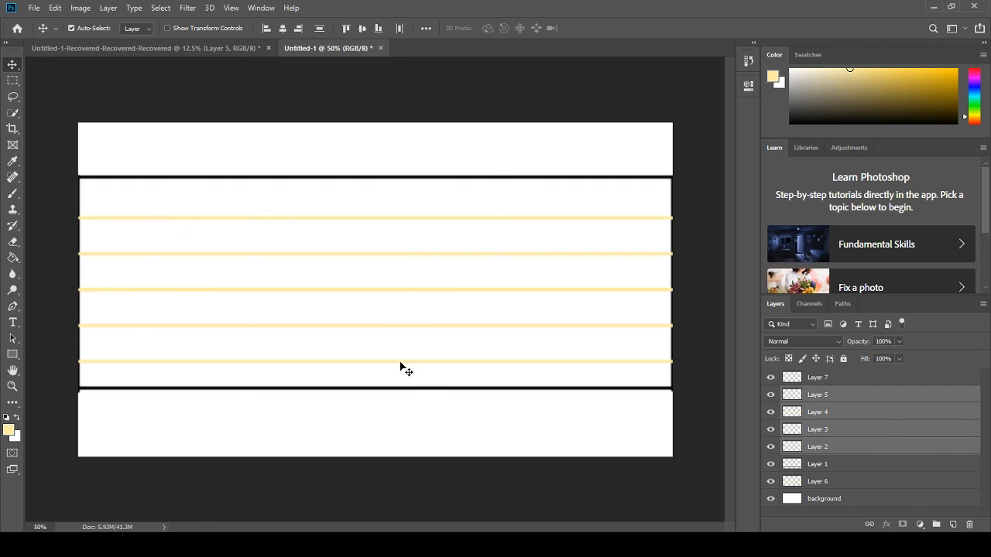
shift+click(402, 364)
drag(402, 368, 404, 360)
click(406, 294)
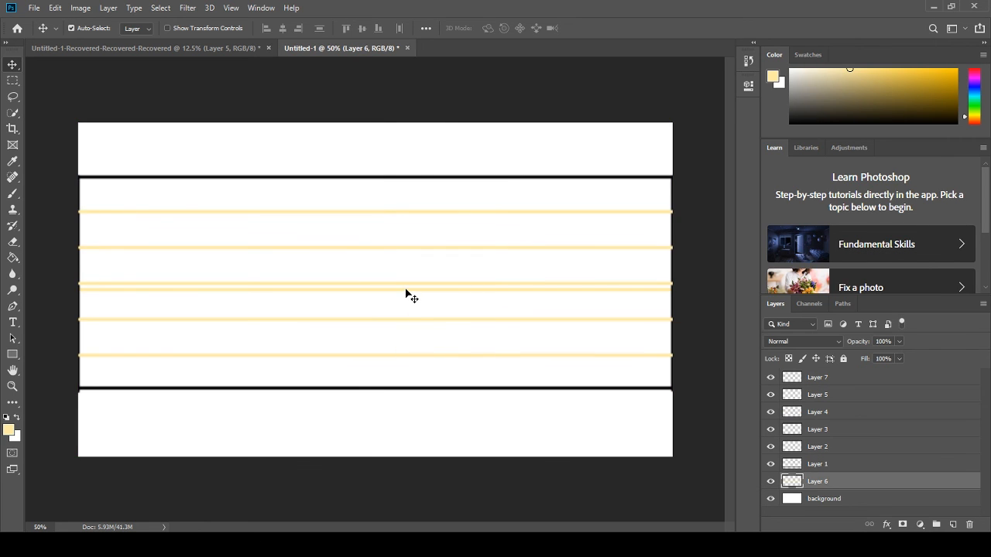
key(Delete)
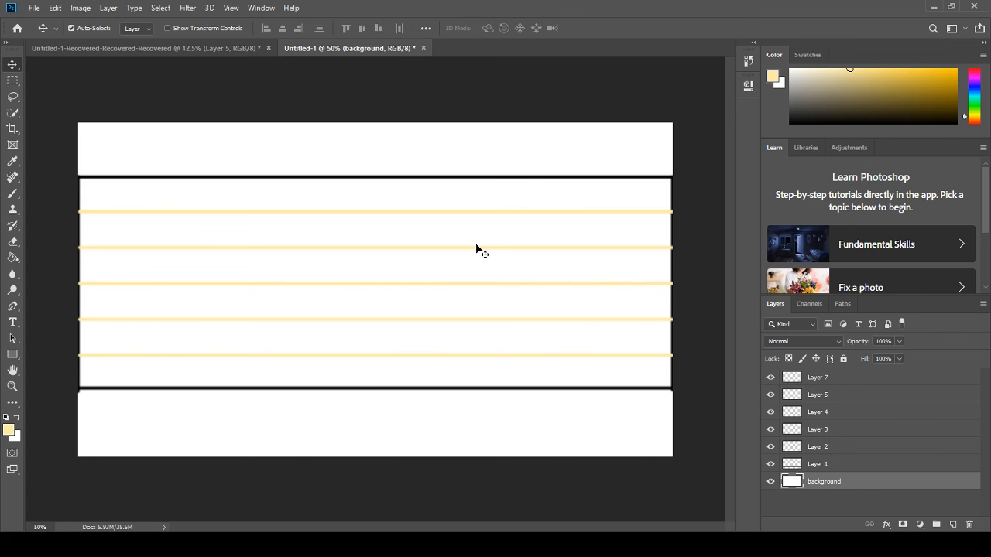
- On the background layer, brush staggered pale yellow vertical joints across the top two brick rows and begin the third row
click(12, 194)
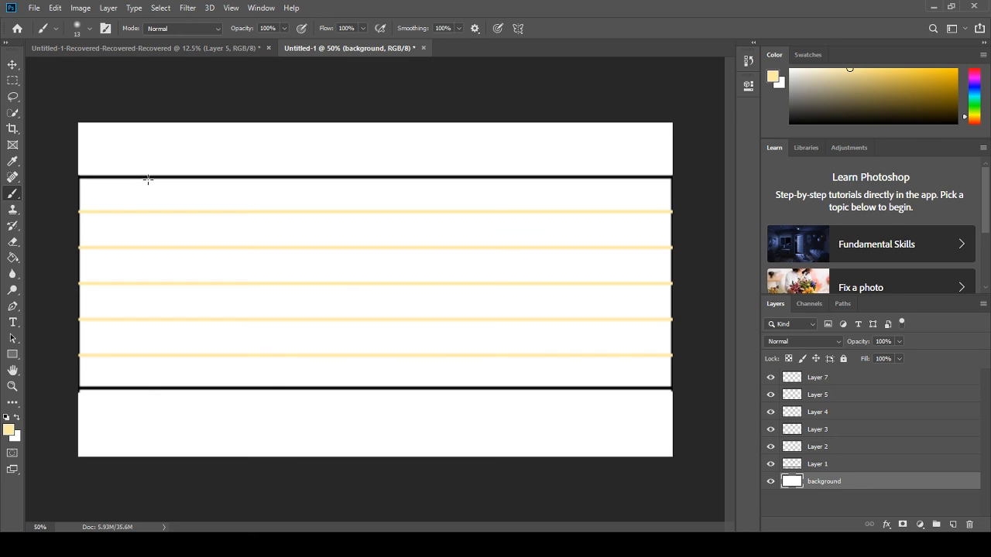
drag(148, 179, 146, 209)
drag(192, 247, 191, 214)
drag(111, 214, 111, 246)
drag(224, 209, 225, 180)
drag(260, 215, 258, 246)
drag(294, 212, 293, 179)
drag(131, 249, 129, 284)
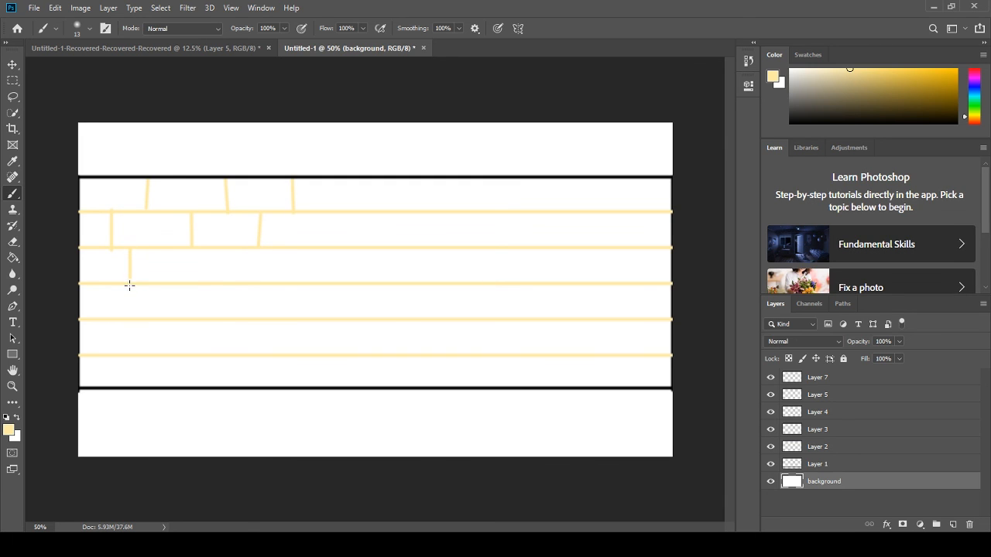
drag(178, 249, 178, 285)
drag(235, 247, 236, 272)
drag(314, 212, 314, 248)
drag(345, 179, 346, 210)
drag(479, 179, 482, 210)
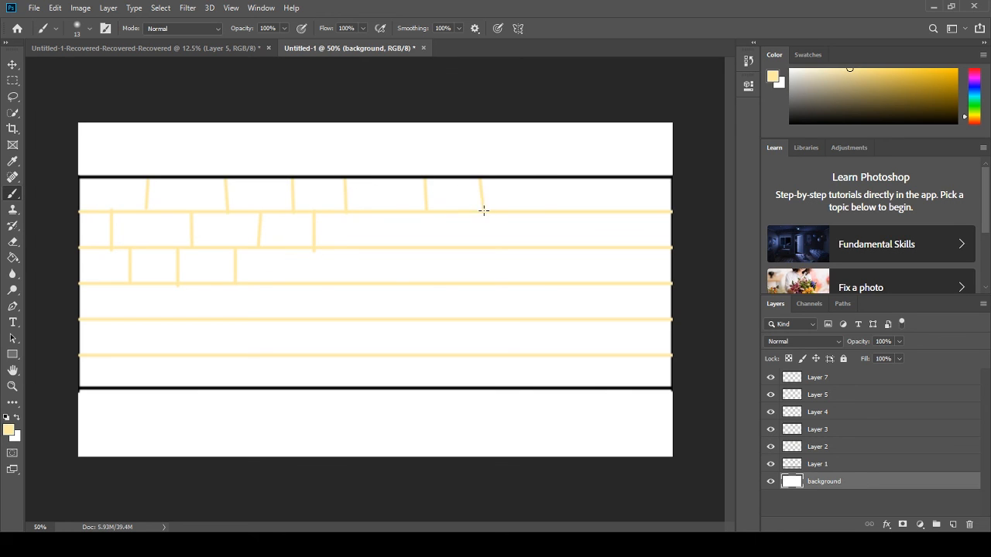
drag(543, 180, 546, 210)
drag(615, 180, 614, 209)
drag(380, 215, 377, 248)
drag(438, 216, 442, 249)
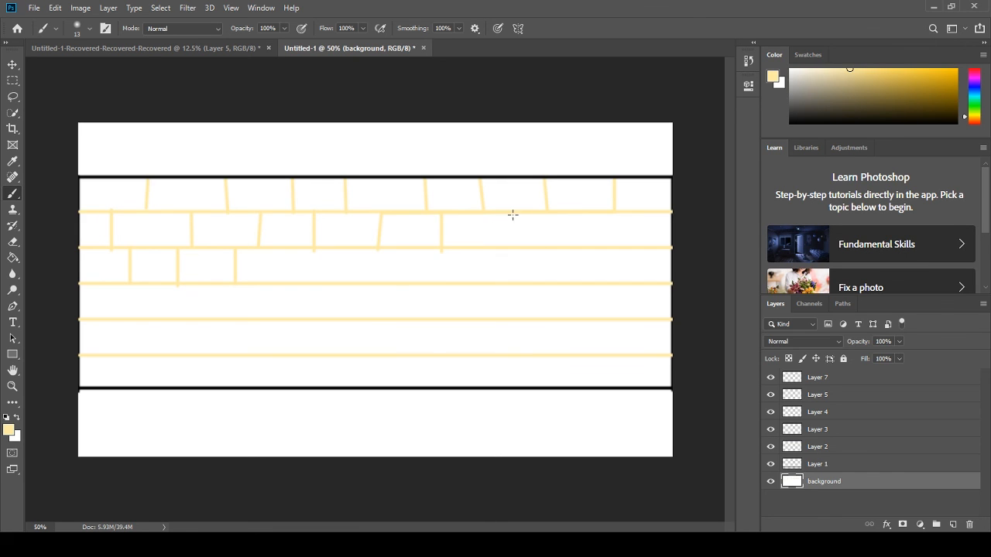
drag(510, 214, 511, 247)
drag(577, 213, 579, 247)
drag(645, 214, 643, 247)
- Complete the third brick row with pale yellow vertical joints across to the frame's right side
drag(288, 250, 286, 283)
drag(358, 250, 358, 283)
drag(415, 249, 416, 285)
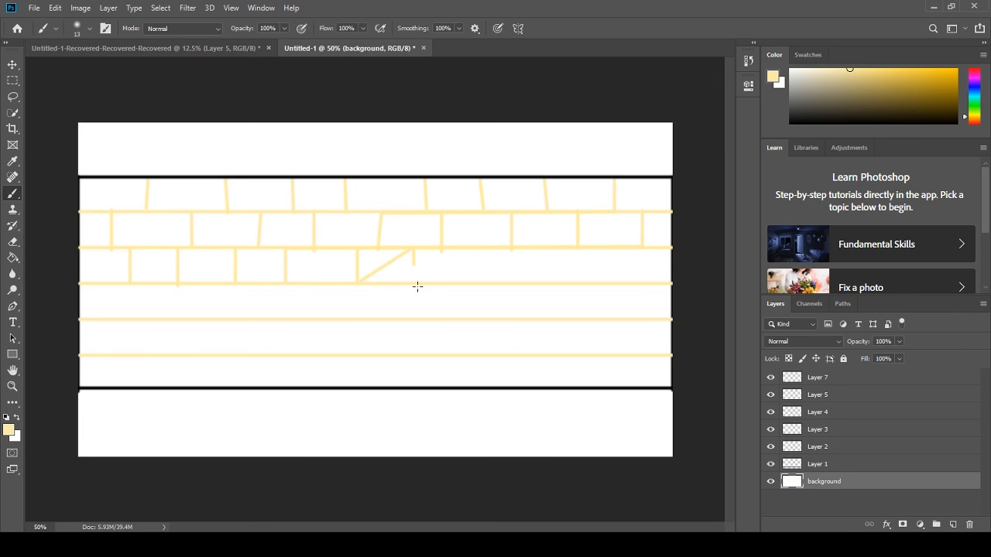
key(ctrl+z)
drag(415, 250, 415, 285)
key(ctrl+z)
drag(483, 246, 485, 288)
drag(555, 249, 555, 281)
drag(625, 250, 625, 282)
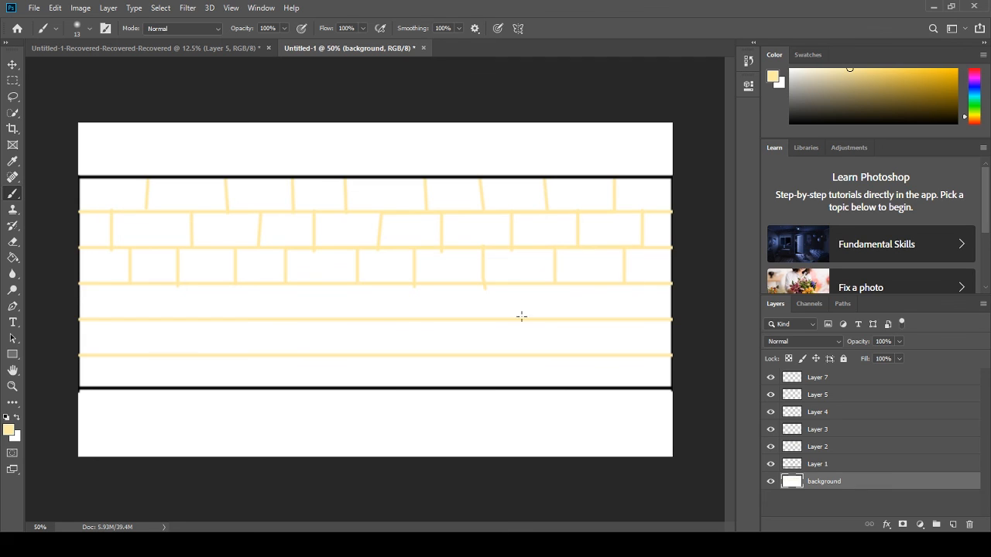
- Brush staggered pale yellow vertical joints across the fourth brick row and start the fifth row from its right end
drag(100, 285, 100, 318)
drag(160, 285, 160, 314)
drag(227, 284, 227, 317)
drag(305, 283, 306, 316)
drag(373, 283, 373, 316)
drag(429, 283, 428, 318)
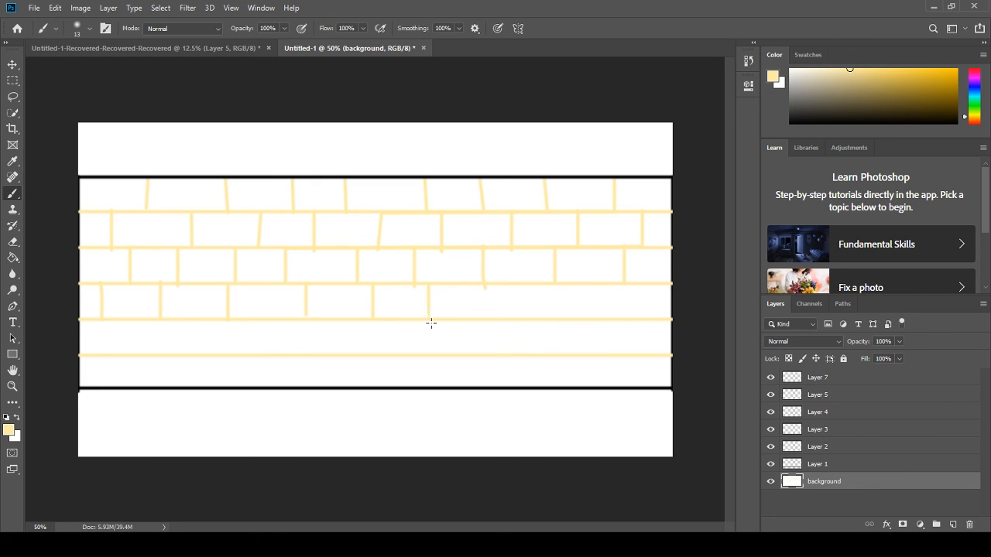
drag(507, 284, 507, 304)
drag(579, 284, 577, 317)
mouse_move(649, 283)
mouse_down()
mouse_move(649, 328)
mouse_move(616, 354)
mouse_up()
- Brush the remaining pale yellow vertical joints across the fifth brick row, offset from the row above
drag(541, 321, 541, 353)
shift+click(473, 321)
key(ctrl+z)
drag(471, 321, 472, 354)
drag(397, 320, 400, 355)
drag(338, 321, 338, 356)
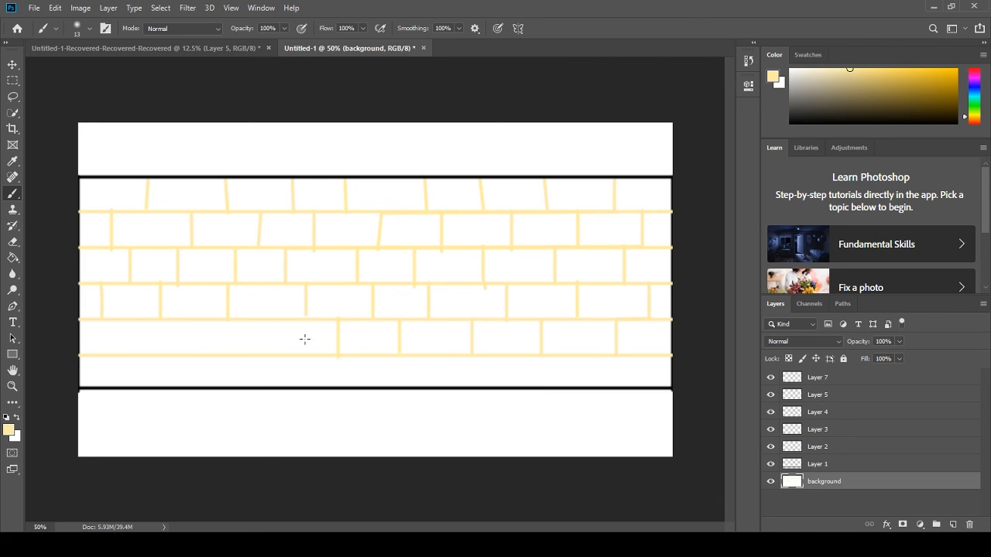
drag(264, 321, 264, 355)
drag(192, 321, 190, 356)
shift+click(130, 324)
key(ctrl+z)
drag(117, 322, 116, 354)
- Brush staggered pale yellow vertical joints across the bottom brick row, down to the frame's lower black line
drag(236, 357, 235, 385)
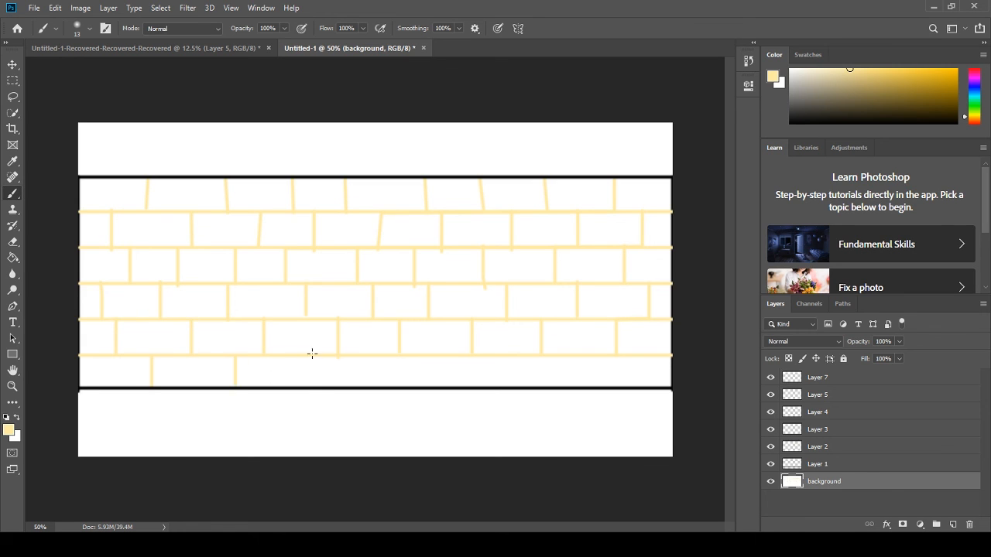
drag(312, 356, 310, 394)
drag(375, 357, 376, 394)
drag(449, 358, 451, 391)
drag(515, 357, 518, 387)
drag(590, 354, 591, 387)
drag(656, 352, 660, 387)
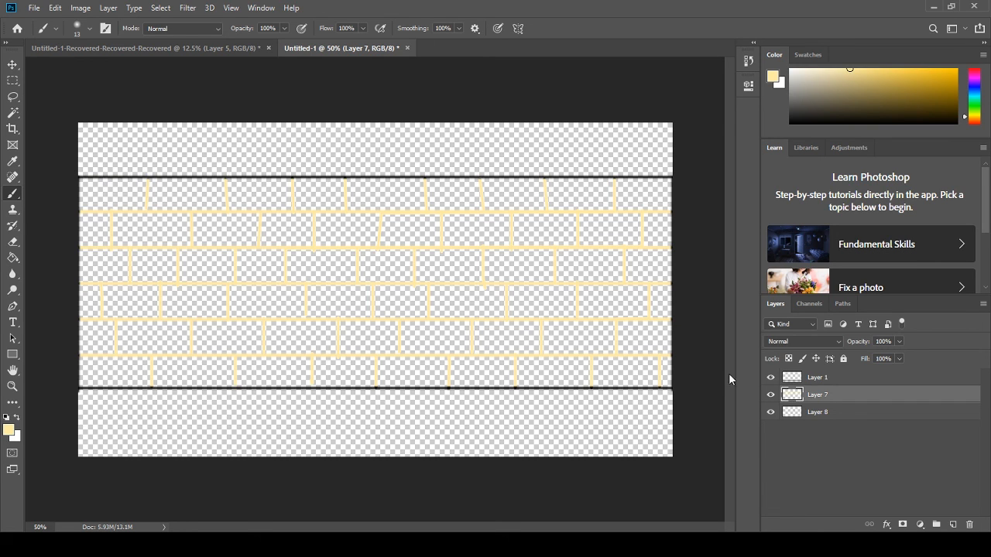
- Brush pale yellow mortar lines along the frame's upper and lower black lines on Layer 7, after briefly checking the layers' visibility
click(771, 395)
click(772, 395)
click(771, 377)
click(771, 377)
drag(79, 178, 710, 205)
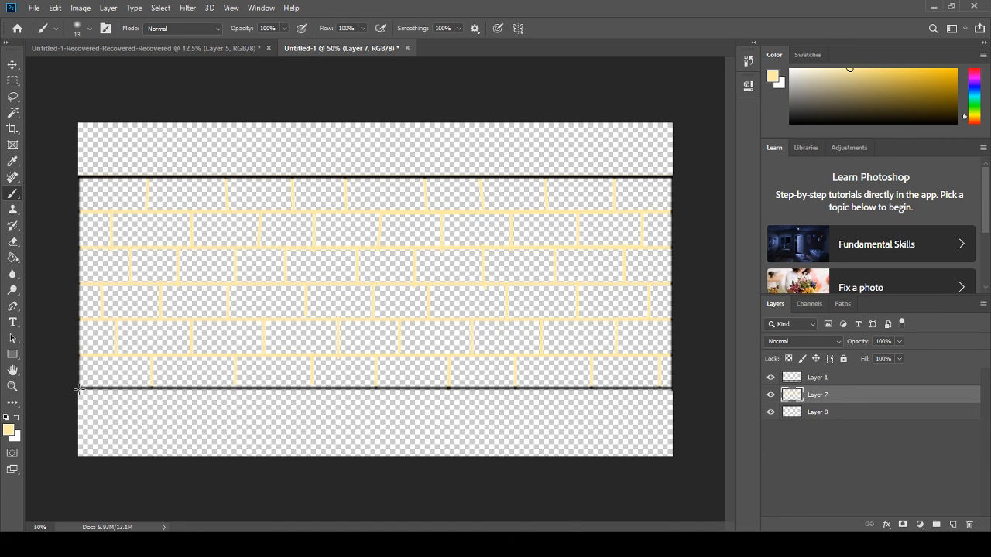
drag(80, 388, 739, 401)
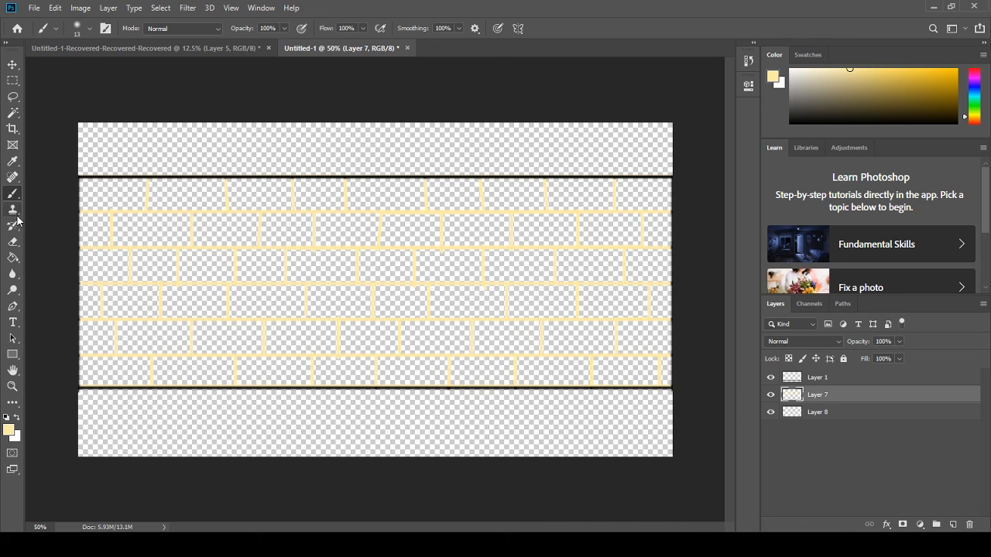
- Select the empty brick areas across the top row with the Magic Wand, working on Layer 7
click(13, 114)
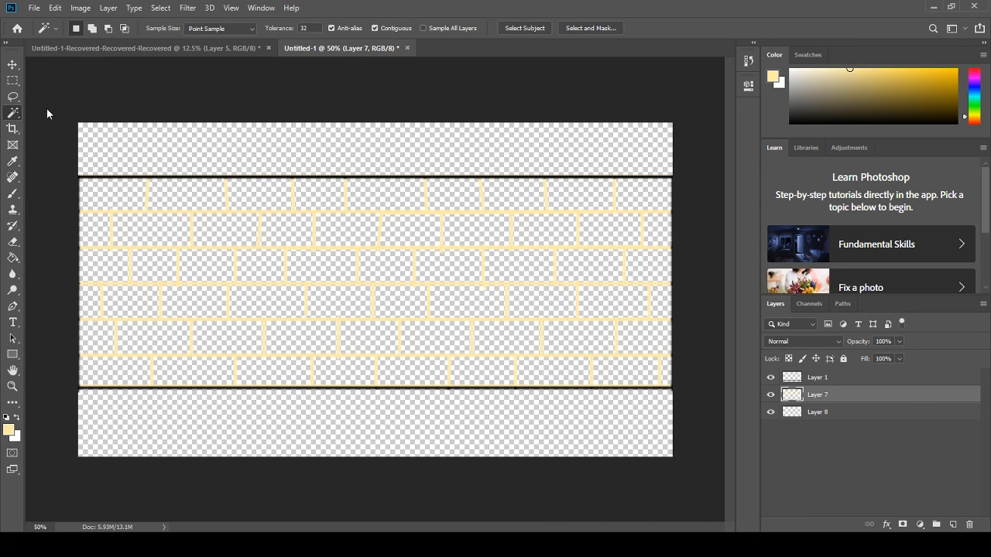
click(113, 204)
shift+click(170, 196)
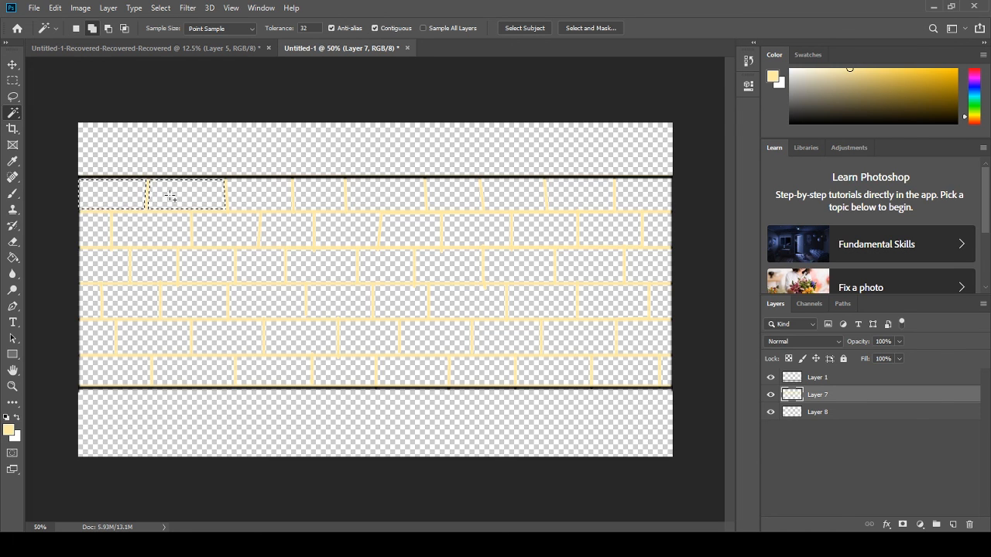
shift+click(461, 193)
shift+click(534, 195)
shift+click(623, 193)
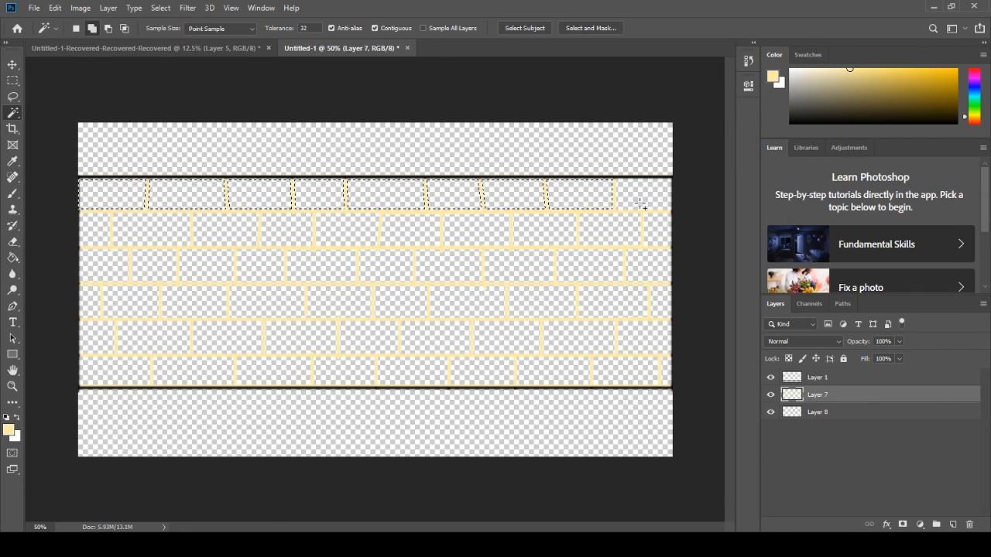
- Add the brick areas of the second row to the Magic Wand selection
shift+click(657, 230)
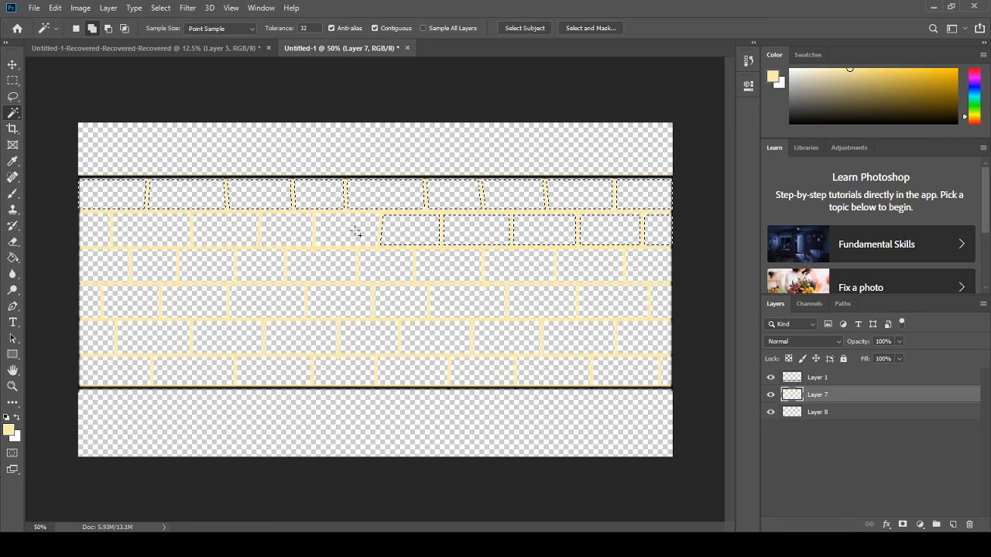
shift+click(225, 236)
shift+click(170, 225)
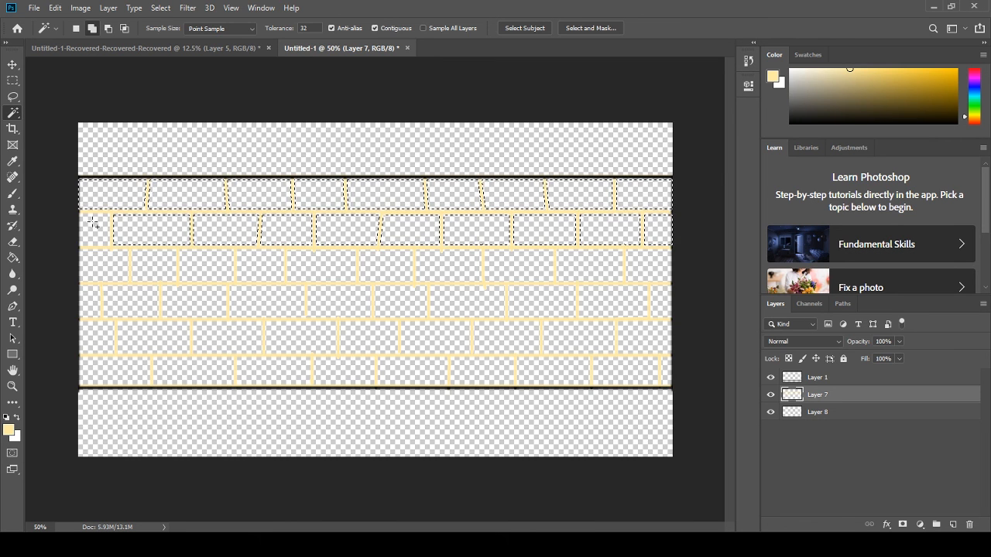
- Extend the selection with the brick areas of the third row
shift+click(108, 262)
shift+click(166, 271)
shift+click(220, 271)
shift+click(384, 270)
shift+click(449, 270)
shift+click(518, 270)
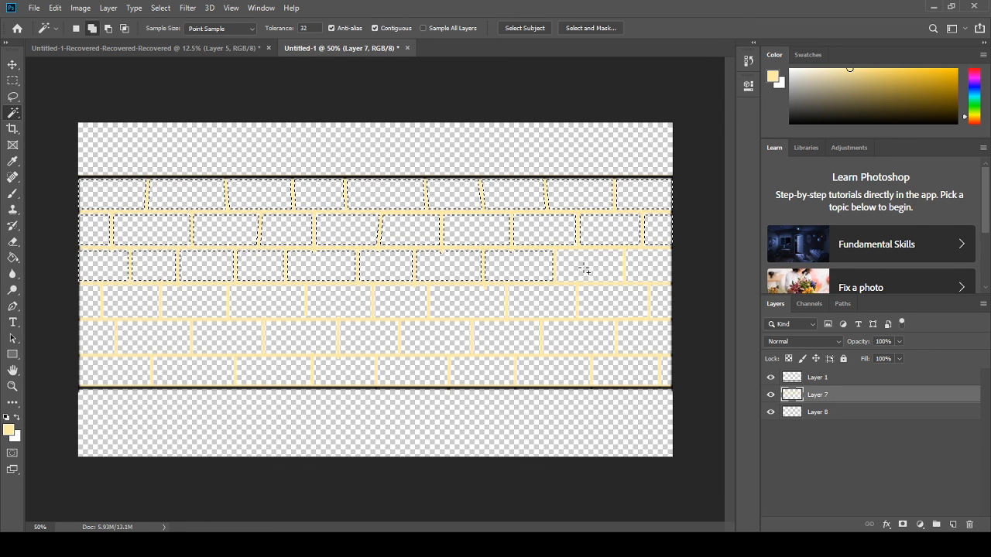
- Include all the brick areas of the fourth row in the current selection
shift+click(660, 302)
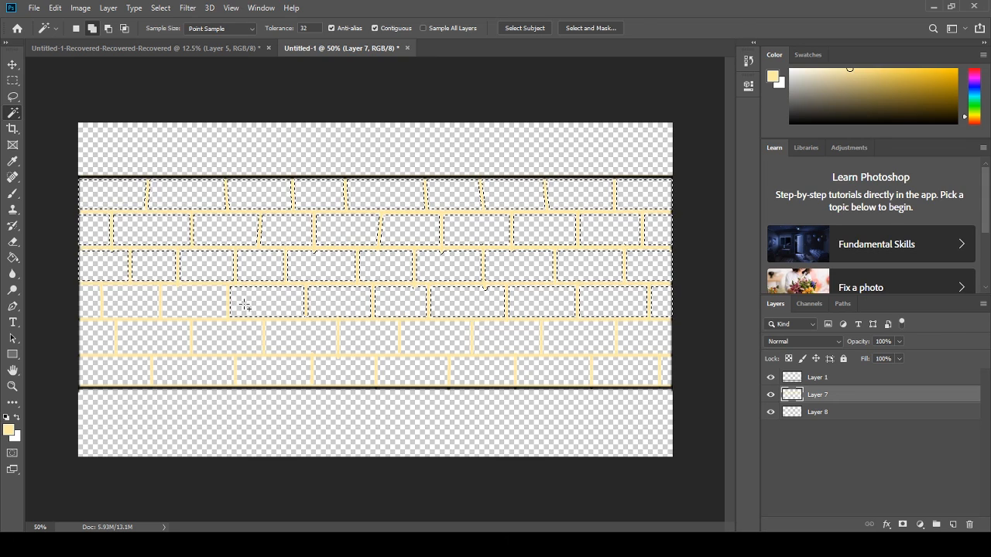
click(137, 301)
click(96, 300)
- Add every brick area of the fifth row to the selection
click(100, 332)
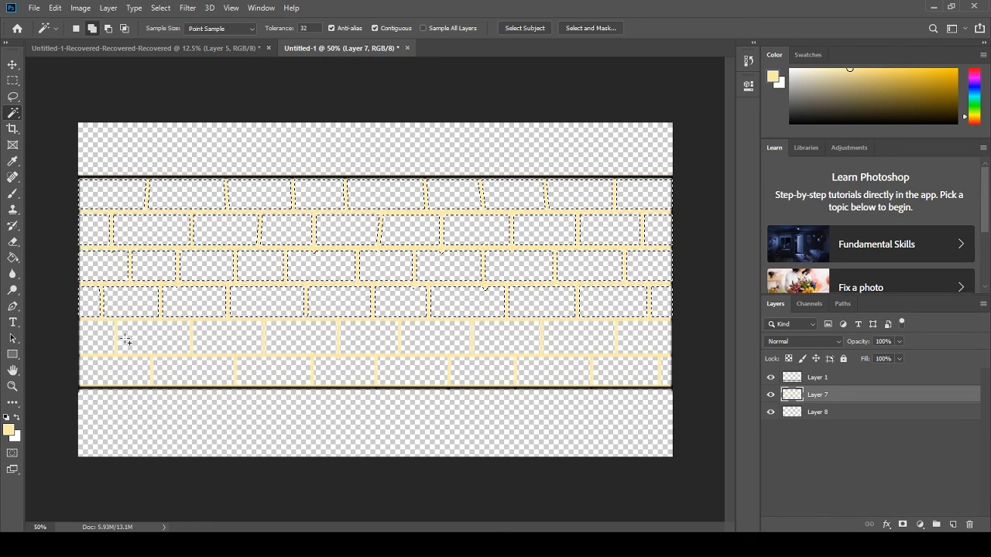
click(139, 340)
click(221, 341)
click(300, 343)
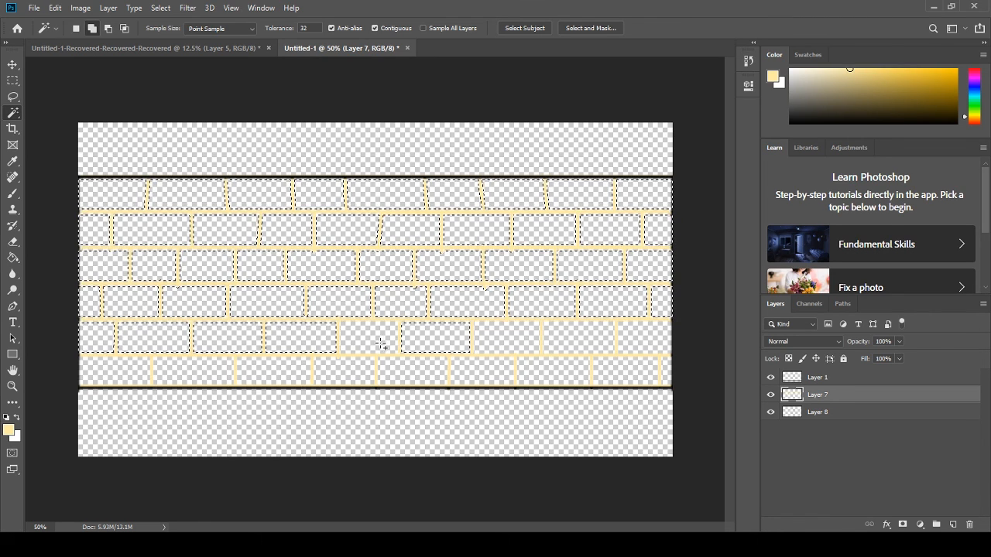
click(381, 344)
click(637, 342)
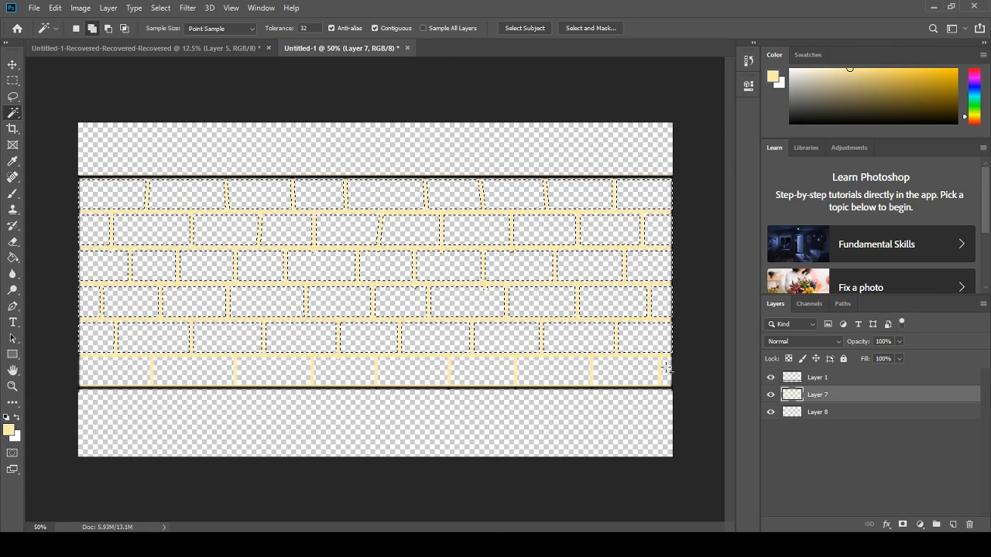
- Complete the brick selection by adding all the brick areas of the bottom row
click(641, 371)
click(664, 374)
click(553, 371)
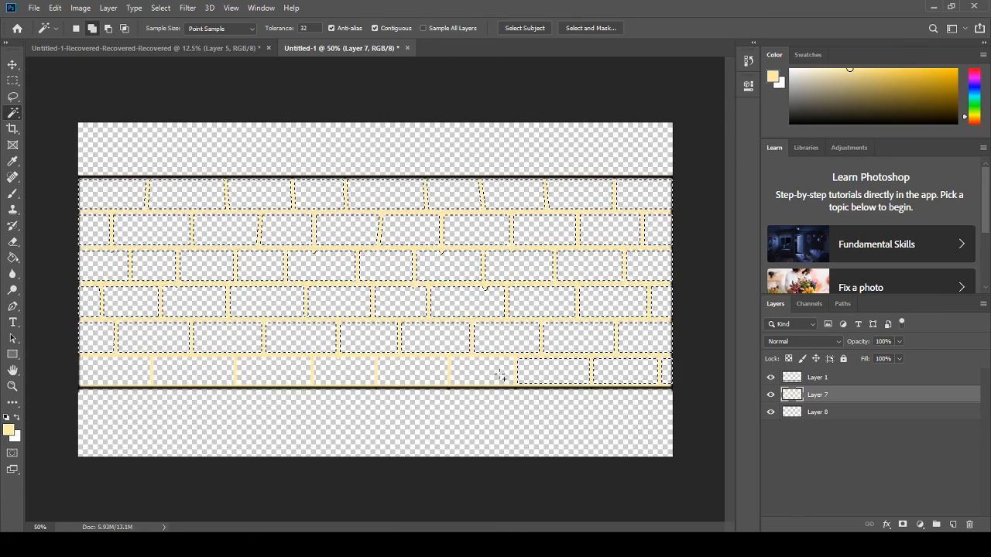
click(488, 375)
click(418, 370)
click(345, 370)
click(290, 369)
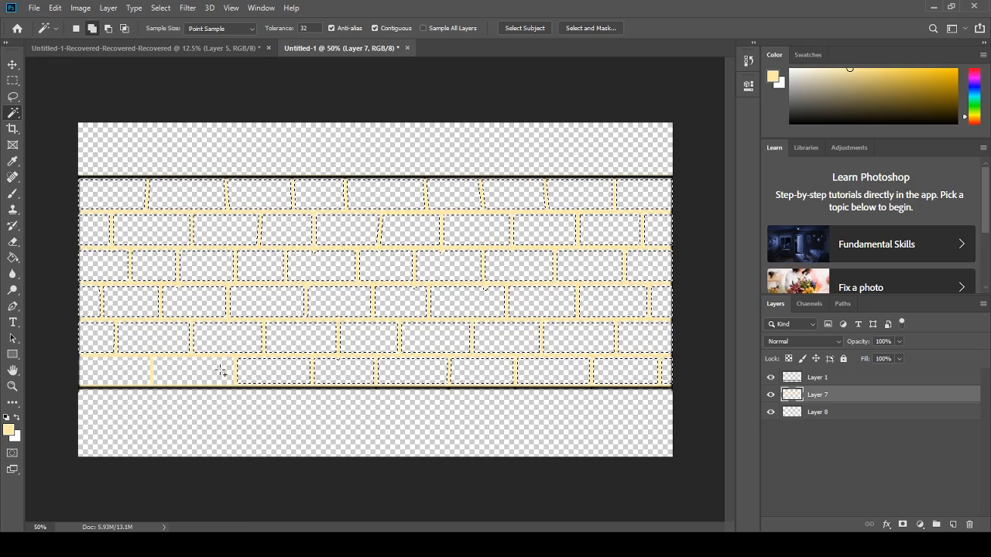
click(146, 363)
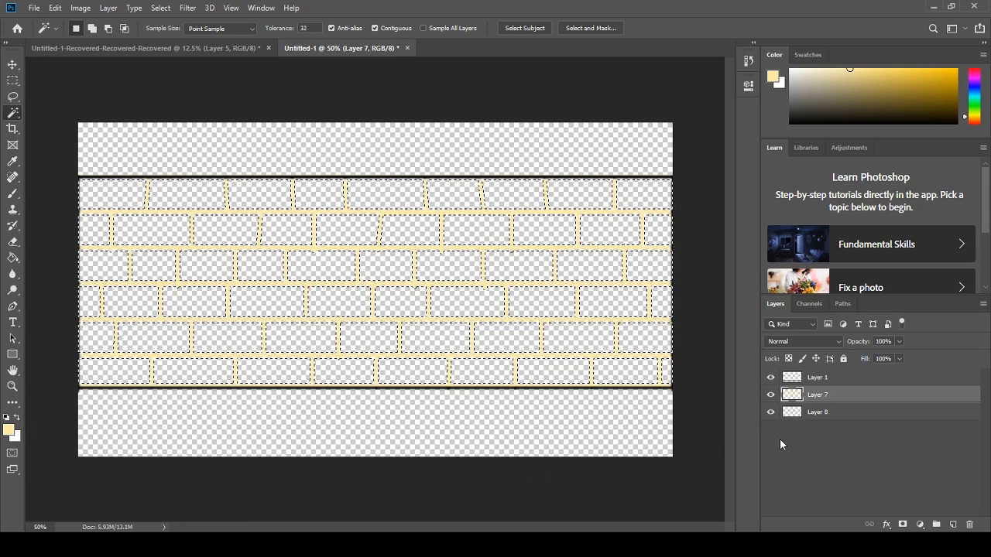
- Add a new layer directly above Layer 8 and set the foreground colour to a dark orange-brown
click(812, 418)
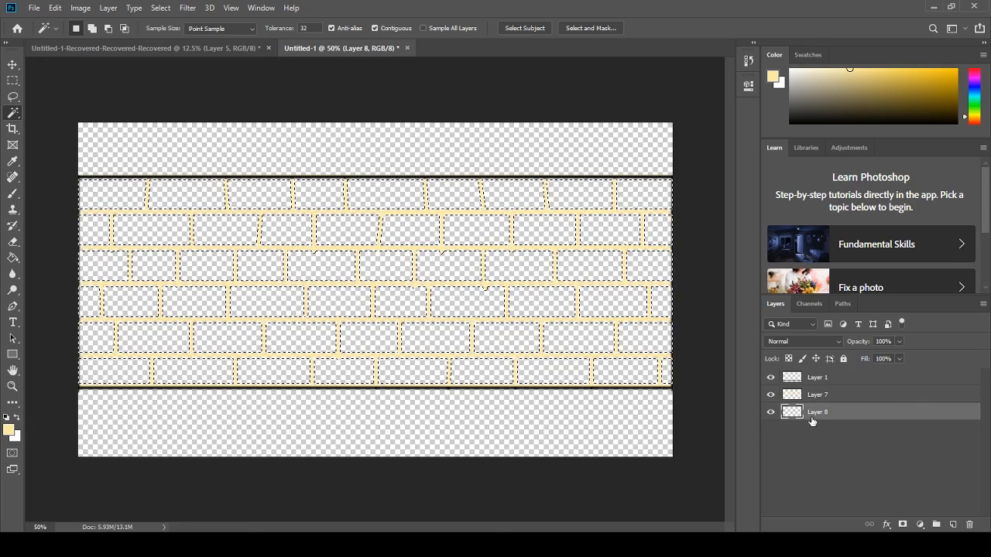
click(946, 524)
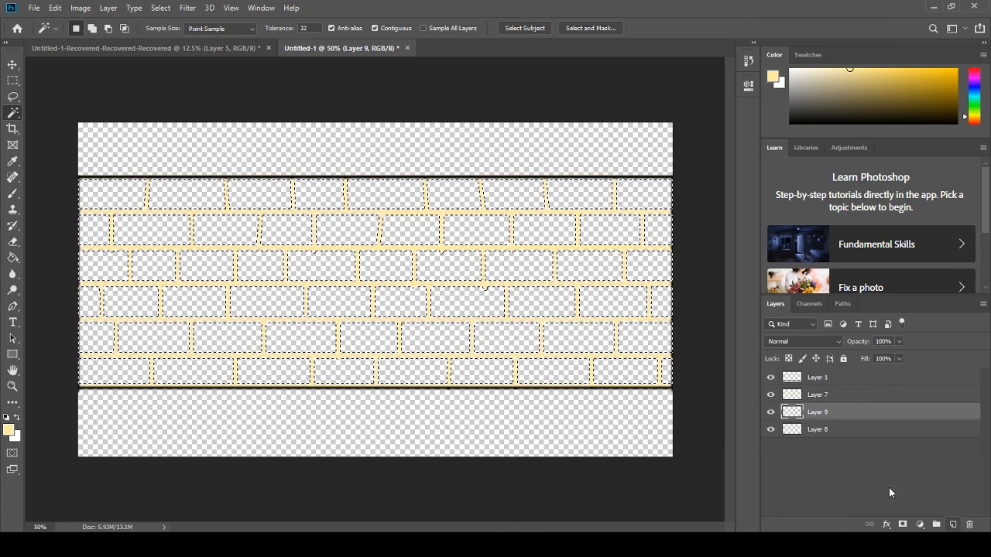
click(977, 120)
drag(979, 121, 979, 124)
mouse_move(895, 77)
mouse_down()
mouse_move(890, 67)
mouse_move(915, 68)
mouse_up()
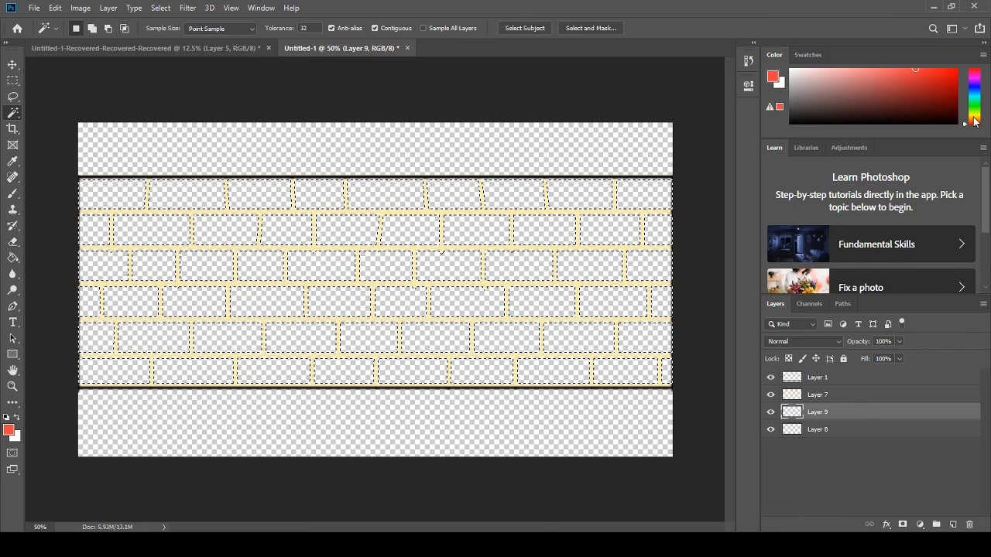
click(974, 120)
click(976, 123)
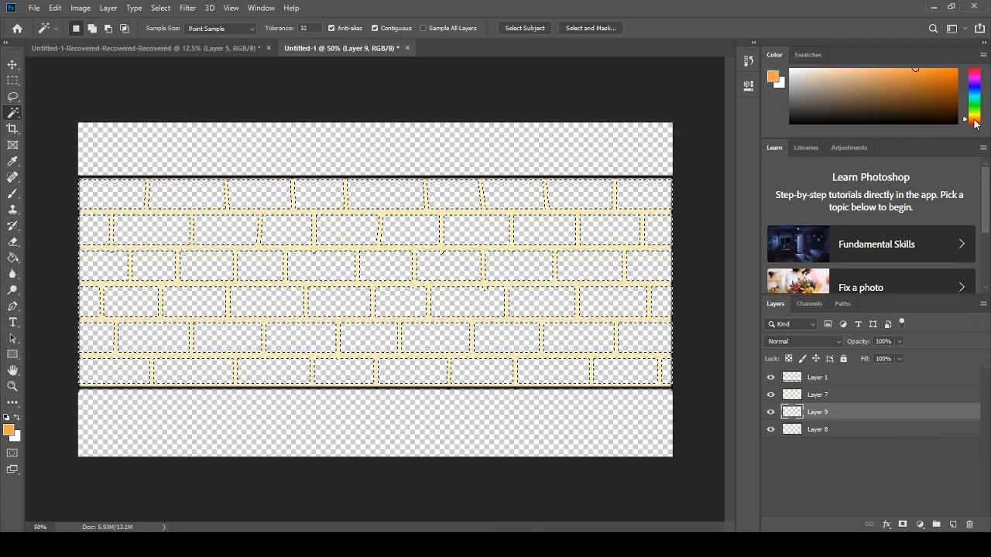
drag(955, 87, 964, 100)
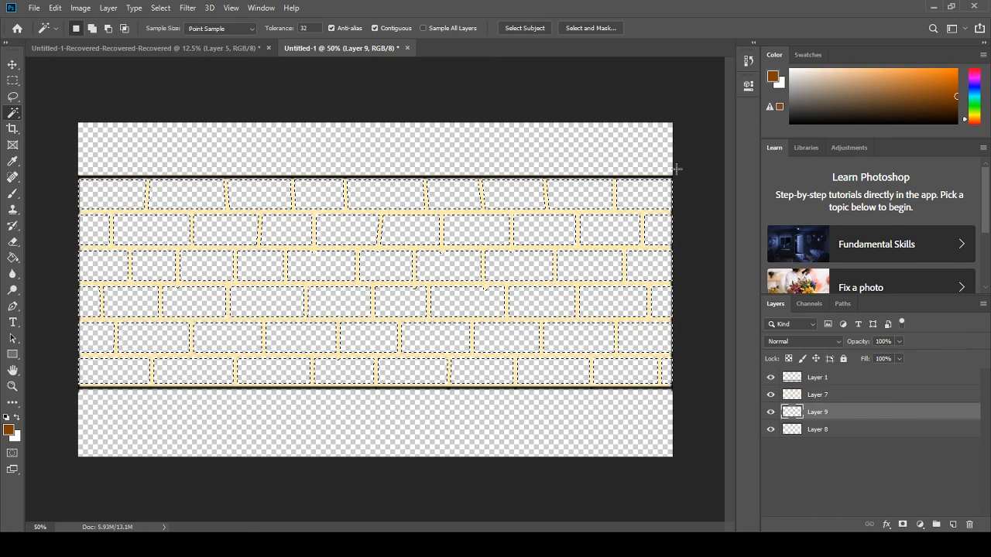
click(957, 106)
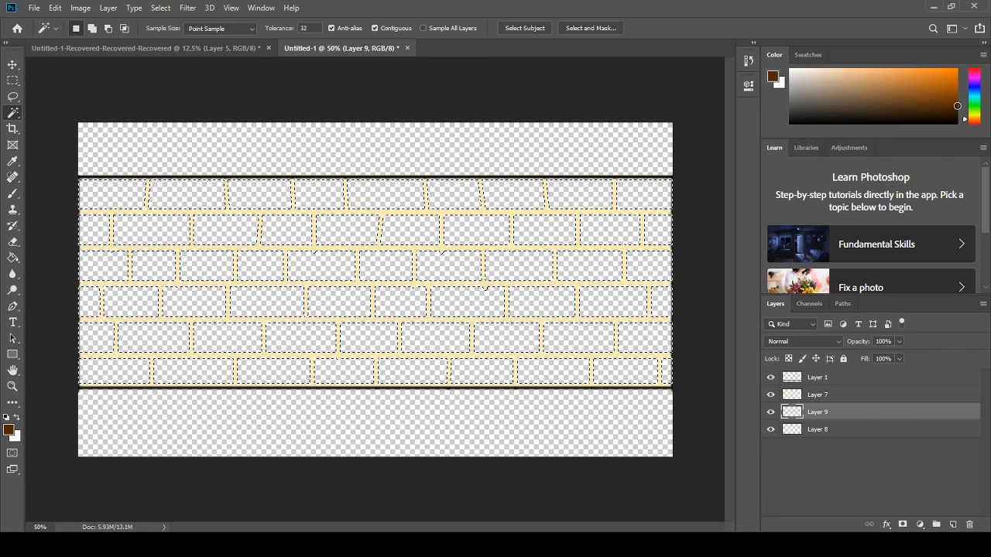
drag(957, 106, 950, 103)
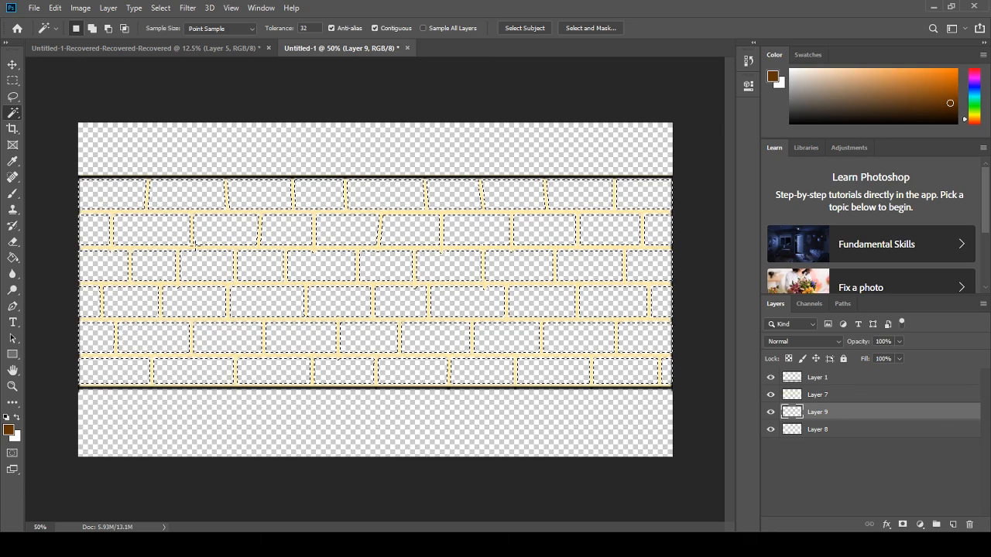
- Fill the selected bricks with the dark brown foreground colour on the new layer using the Paint Bucket, and deselect
click(13, 258)
click(96, 205)
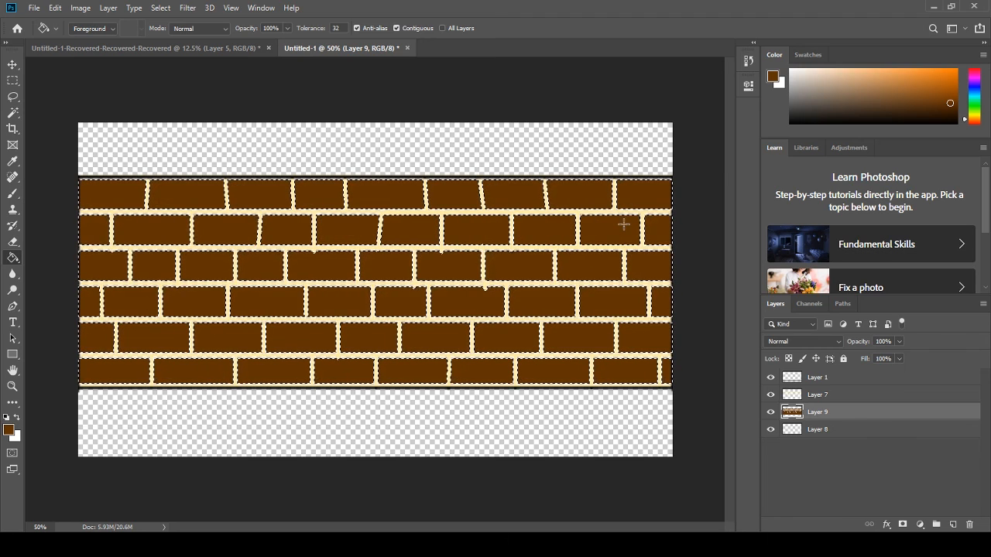
key(ctrl+d)
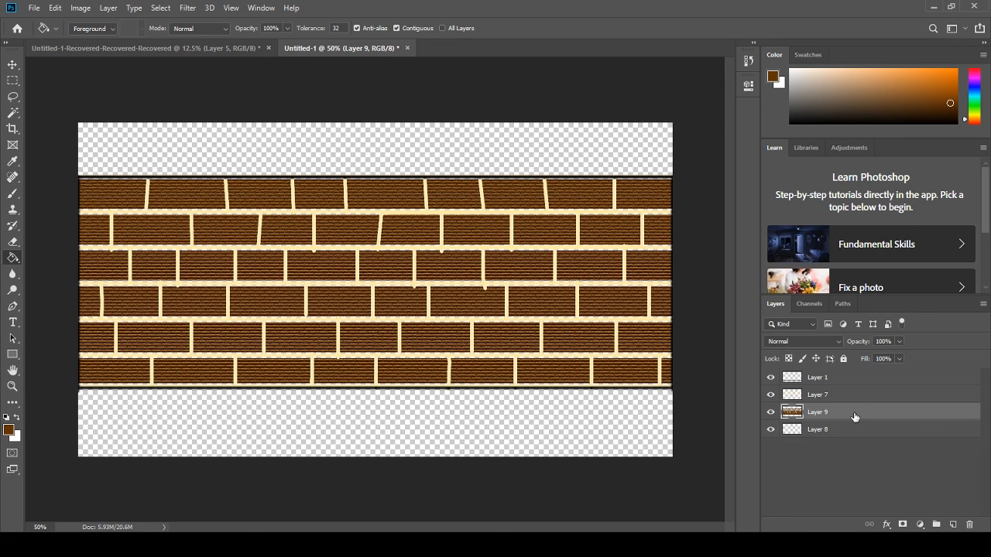
- Apply a Bevel & Emboss layer style to the brown bricks on Layer 9, shading the edges of each brick
key(h)
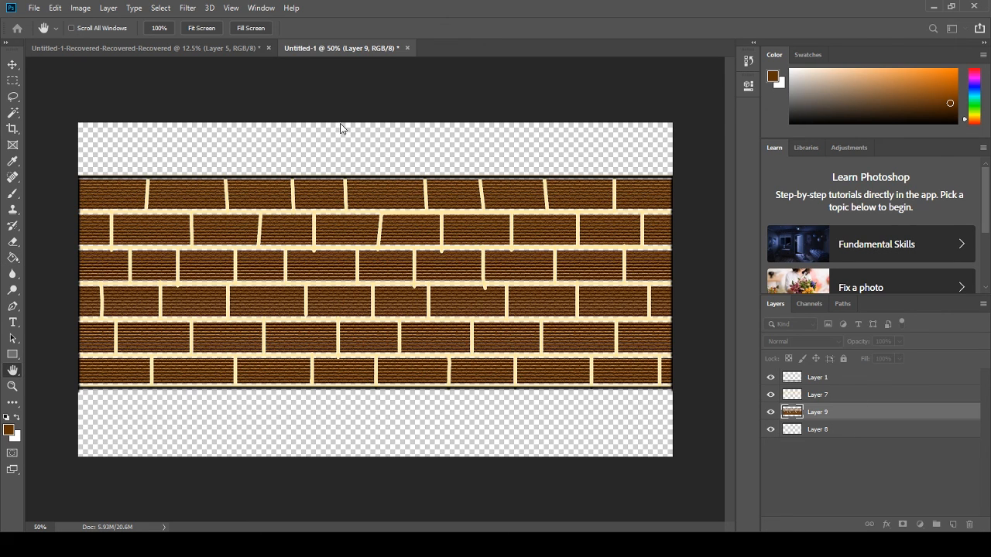
click(340, 129)
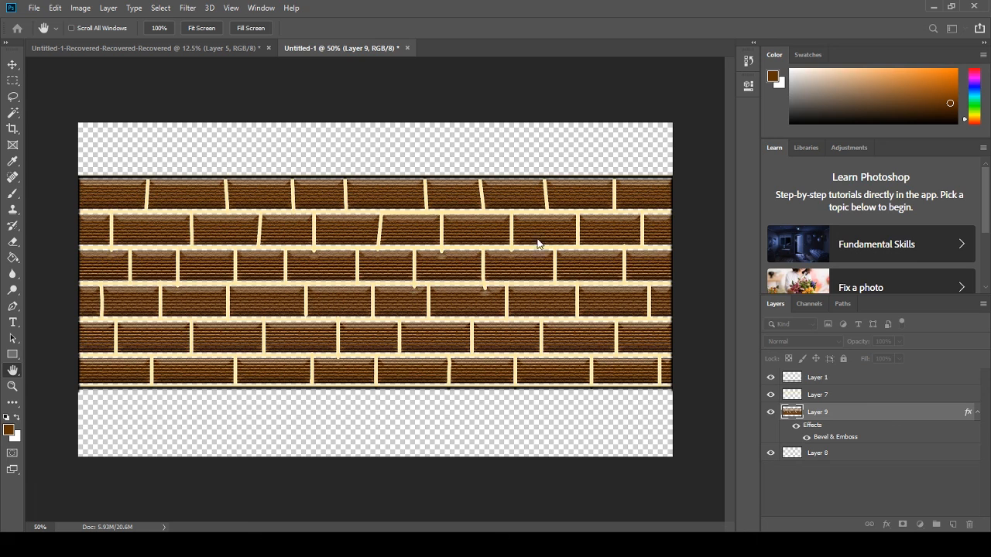
key(i)
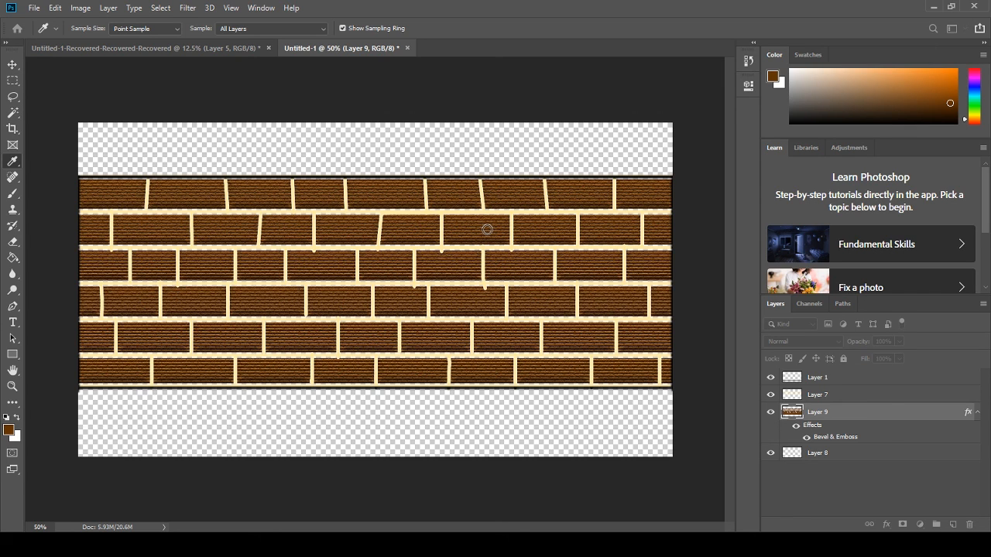
key(h)
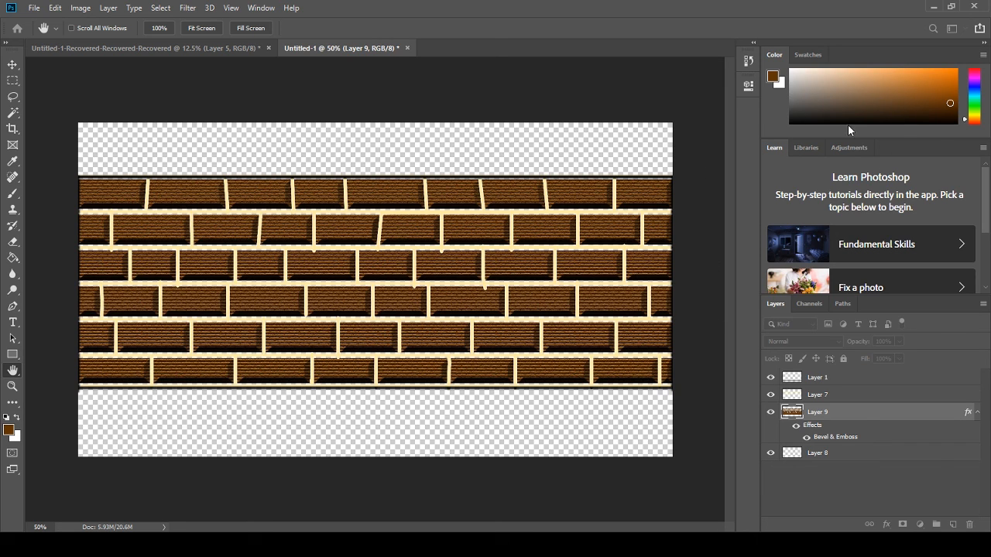
key(g)
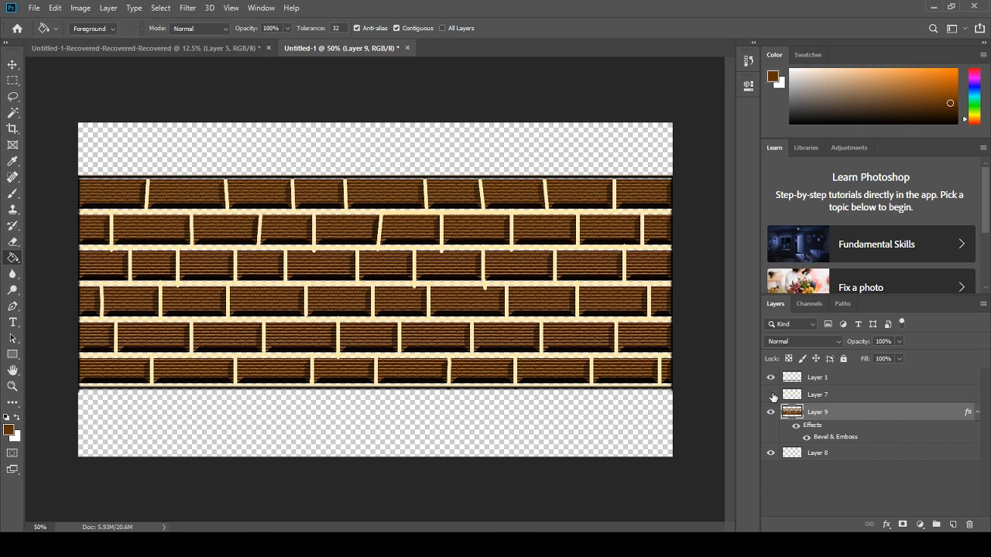
- Apply a Bevel & Emboss layer style to the pale yellow mortar lines on Layer 7
click(771, 395)
click(842, 400)
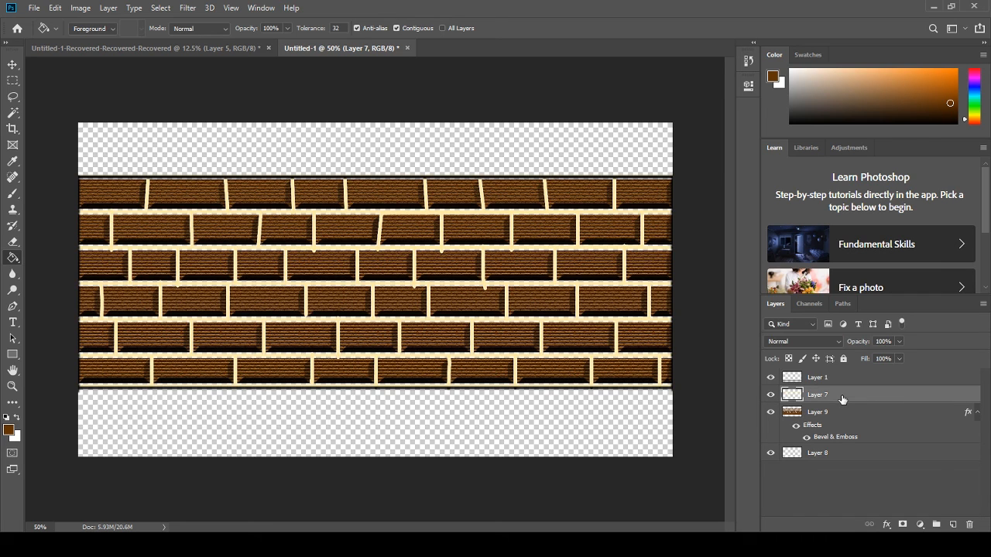
double_click(842, 399)
click(449, 167)
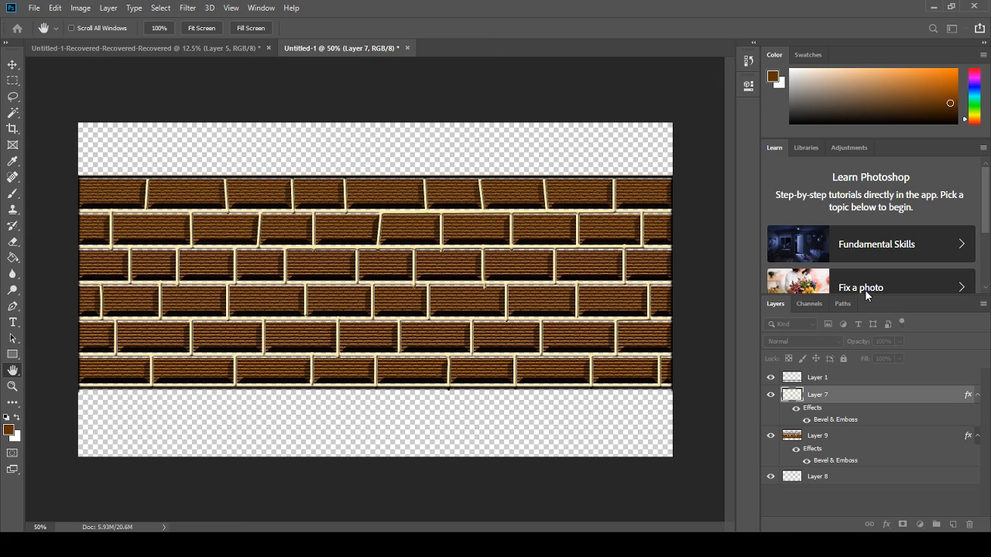
click(856, 332)
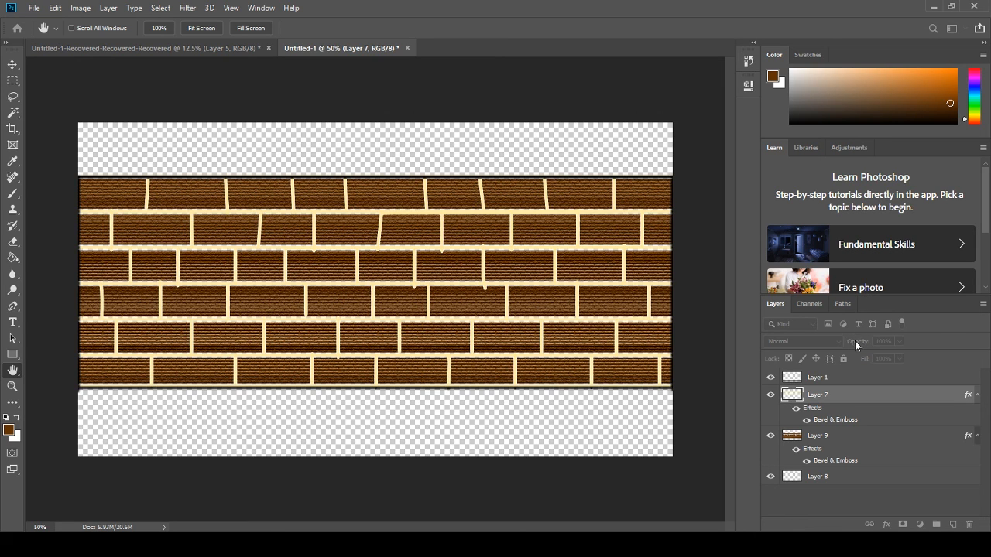
click(854, 341)
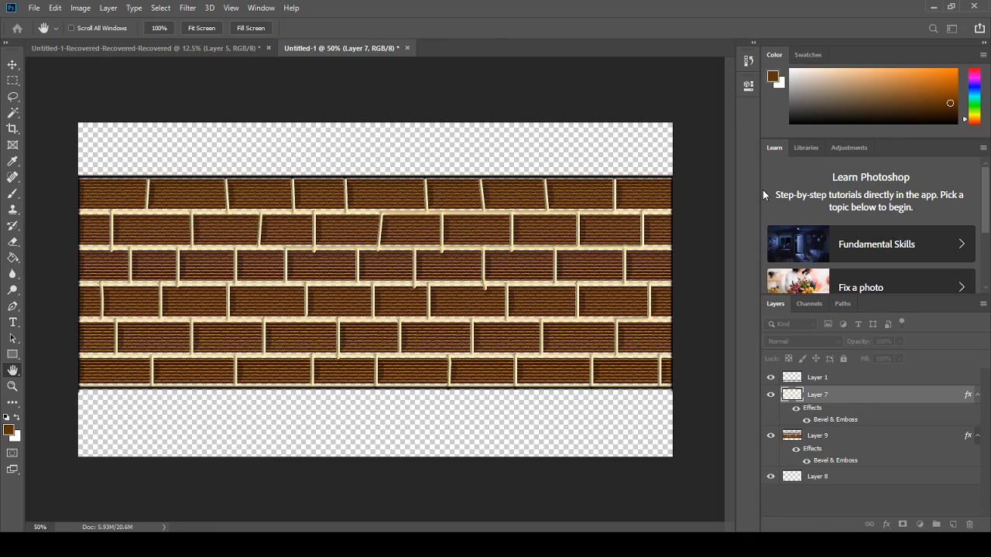
click(674, 235)
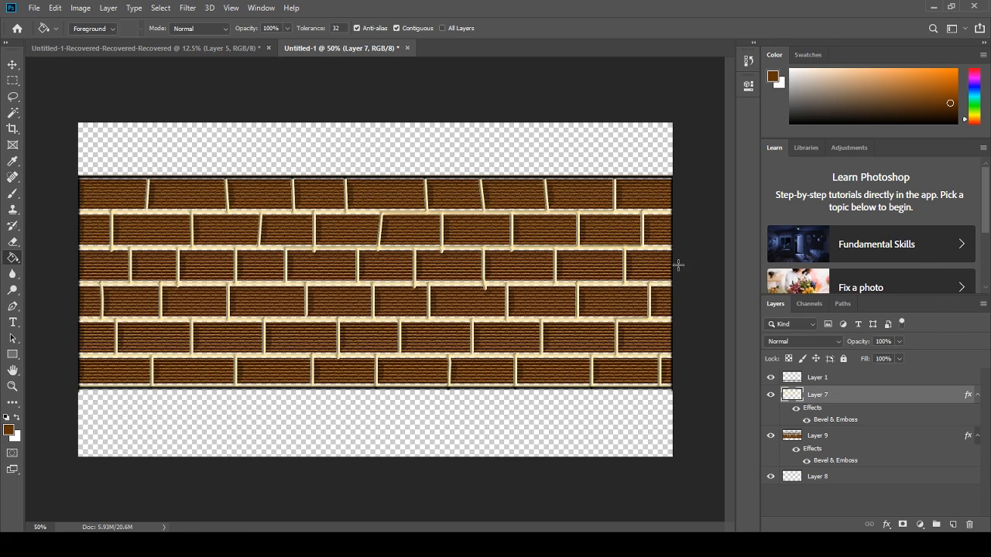
- Select Layer 7 and Layer 9 together and scale both to about 33% in the lower-left corner of the black frame
ctrl+click(843, 436)
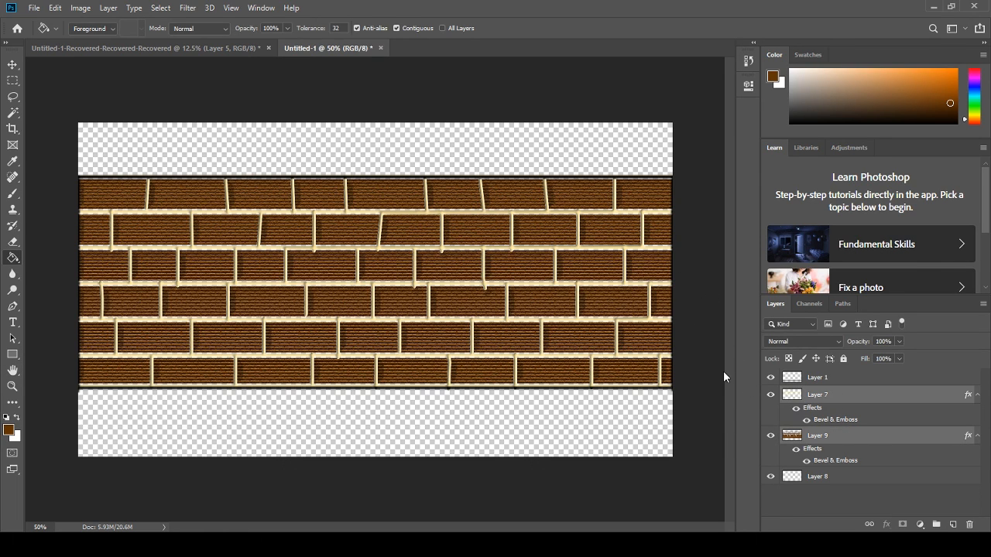
key(ctrl+e)
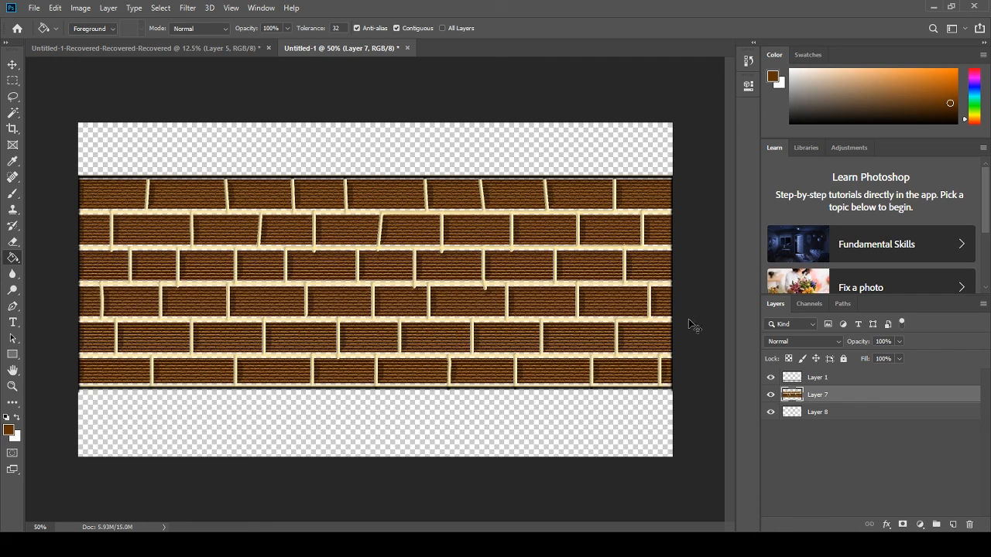
key(ctrl+z)
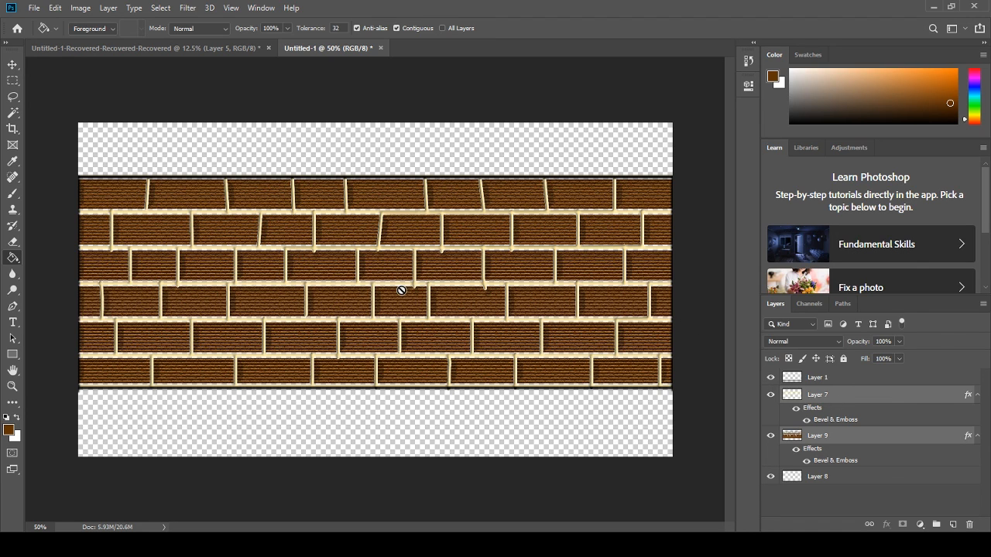
click(12, 81)
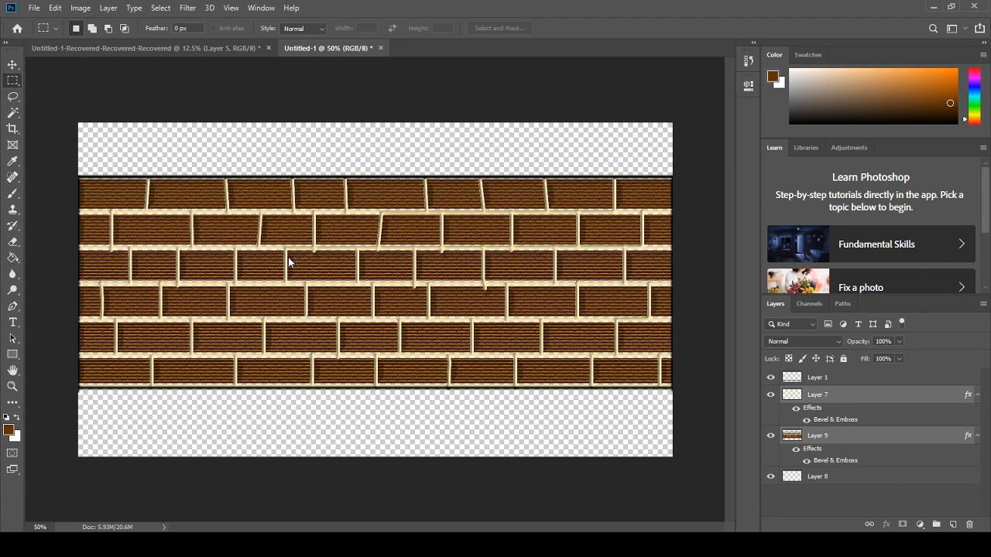
key(ctrl+t)
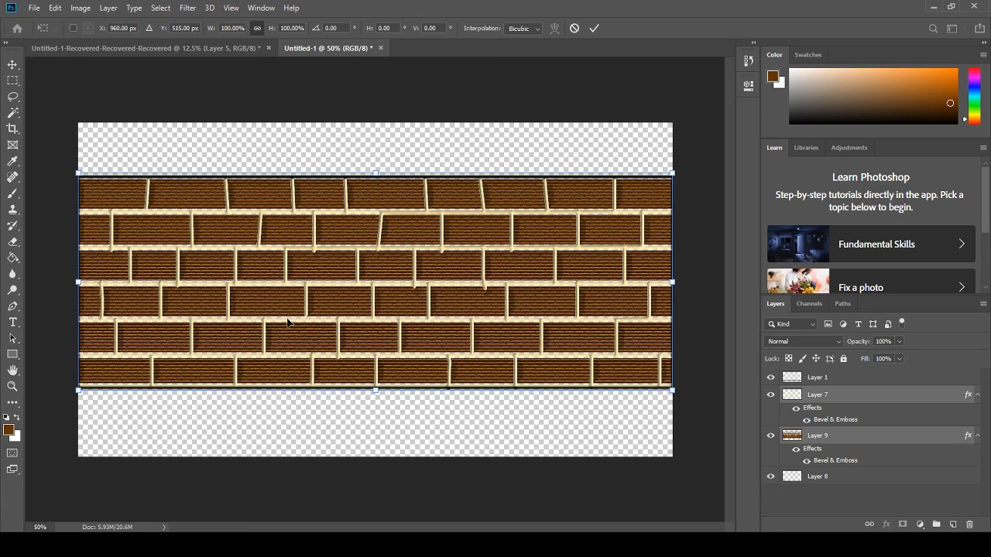
drag(673, 175, 292, 288)
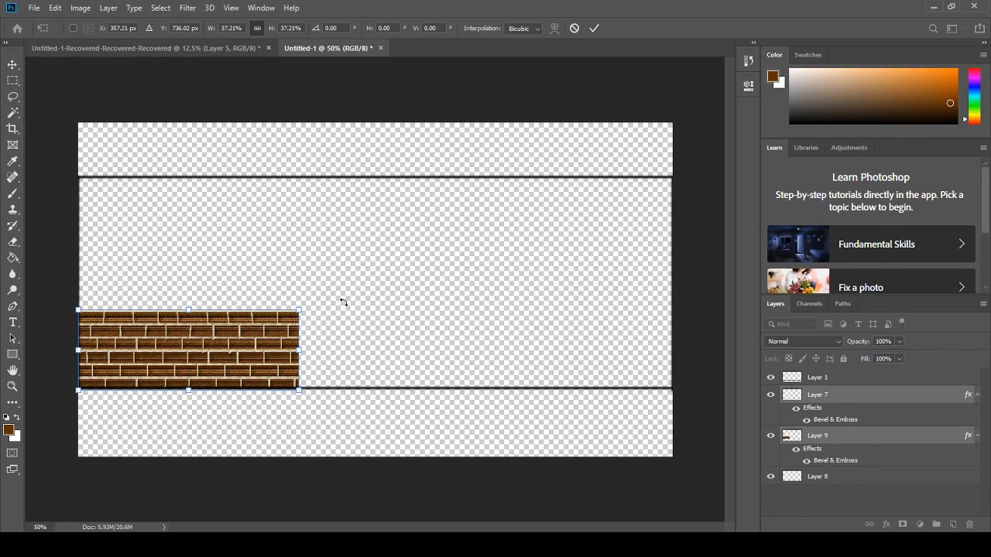
drag(299, 310, 276, 319)
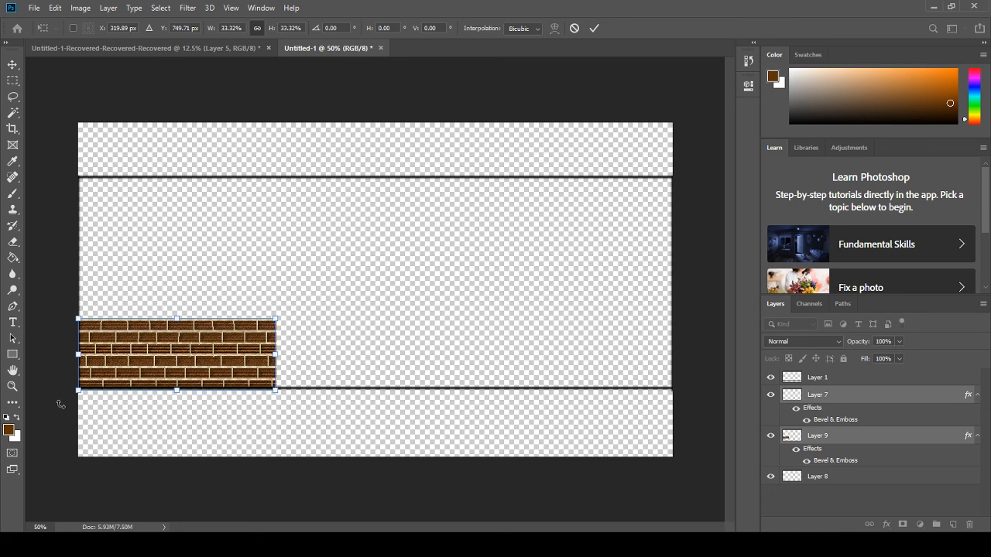
- Duplicate the small brick block and place the copy flush against its right side with the brick rows aligned
click(13, 65)
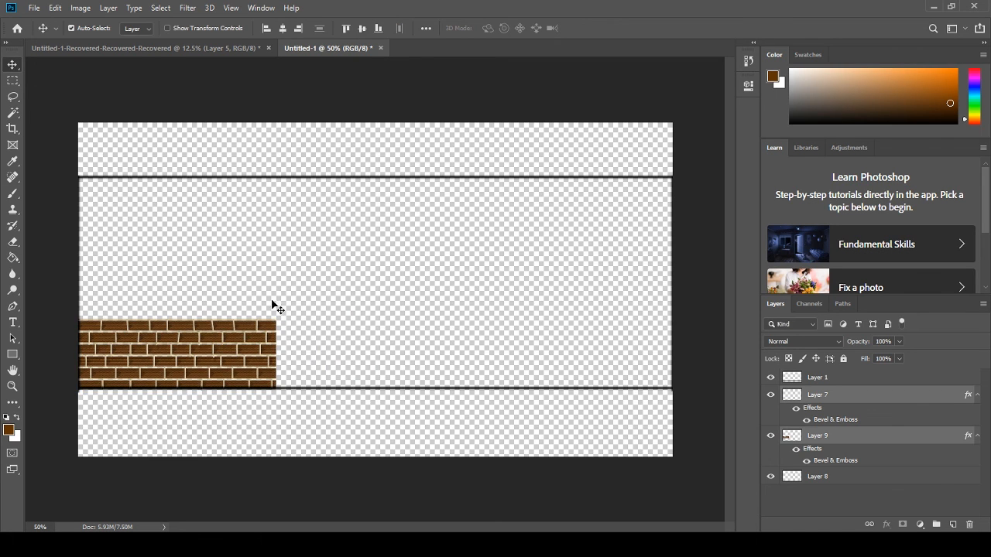
drag(267, 320, 355, 357)
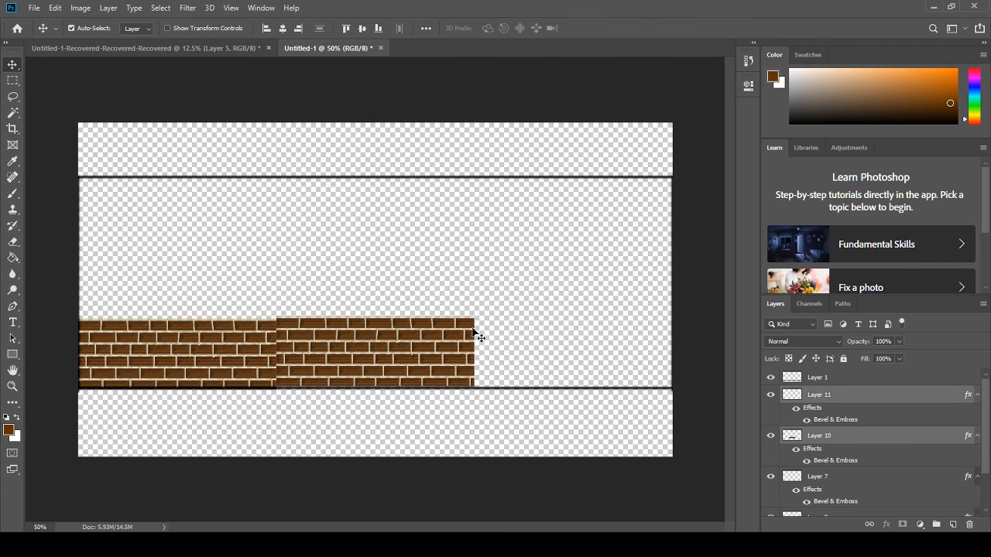
key(Down)
key(Down)
key(Down)
key(Down)
key(Down)
key(Down)
key(Down)
key(Down)
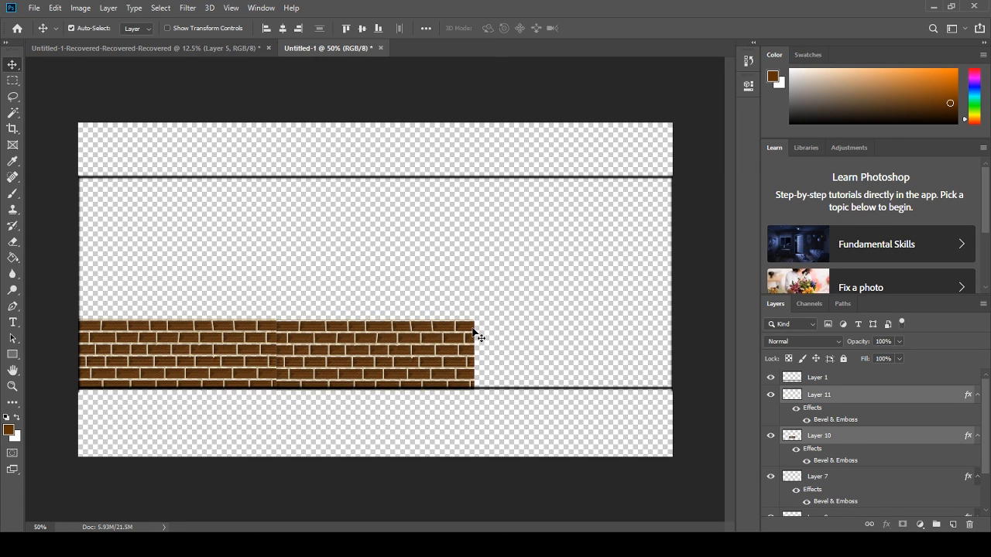
key(Right)
key(Left)
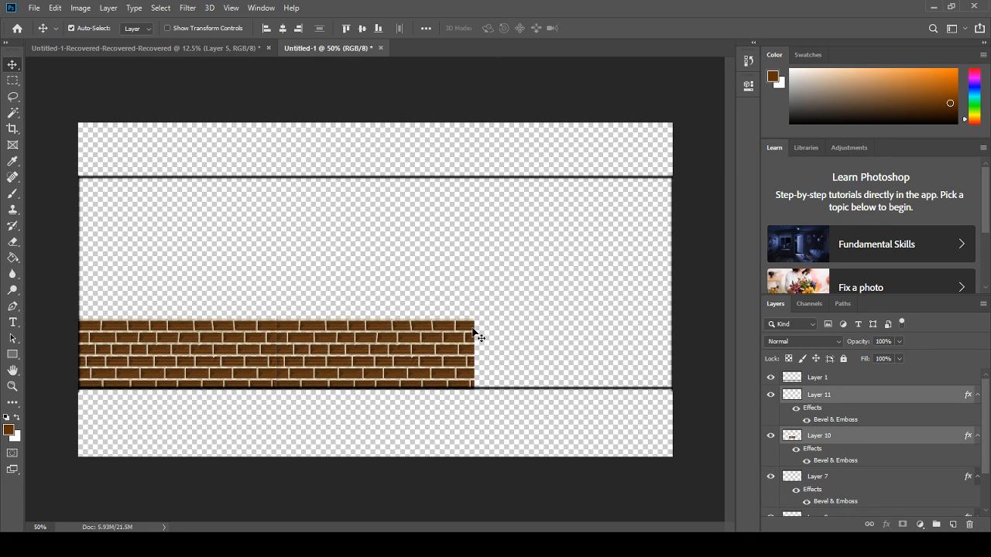
- Paste another copy of the brick block and place it at the right end to complete the bottom row
click(135, 439)
key(ctrl)
key(ctrl+v)
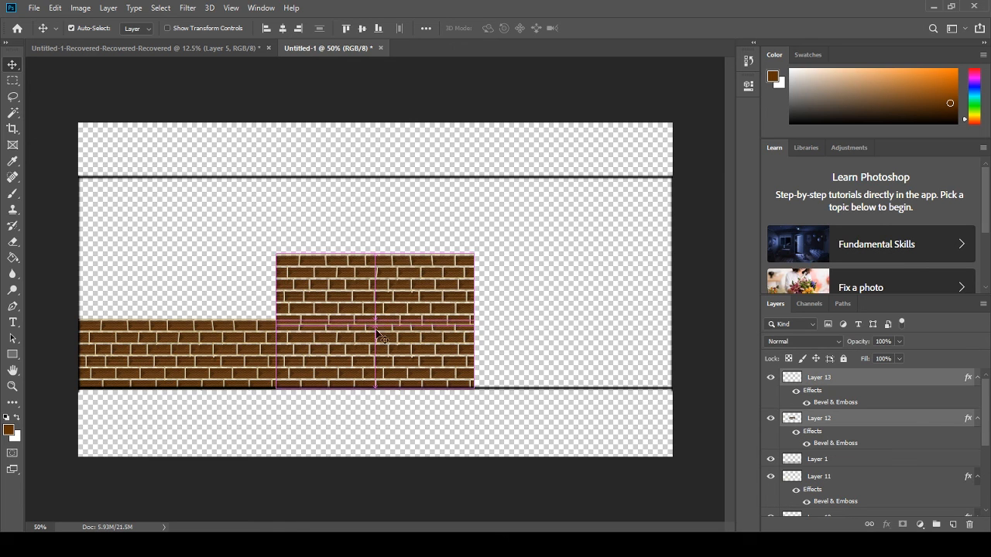
drag(411, 287, 610, 353)
click(695, 283)
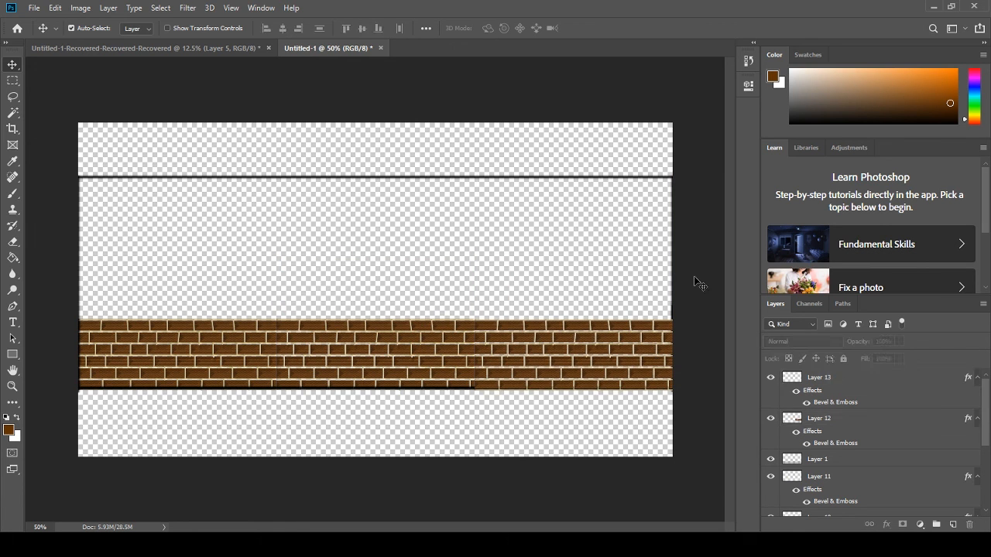
- Paste three more brick blocks and line them up side by side as a second row above the first
key(ctrl+v)
drag(406, 289, 209, 286)
key(Up)
key(Up)
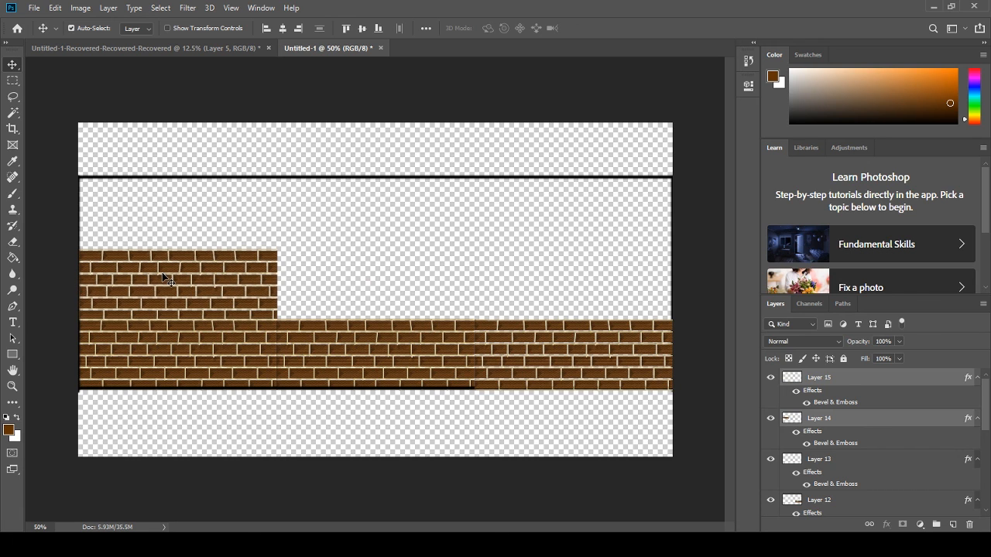
click(37, 312)
key(ctrl+v)
drag(375, 288, 617, 286)
click(37, 357)
key(ctrl+v)
click(674, 287)
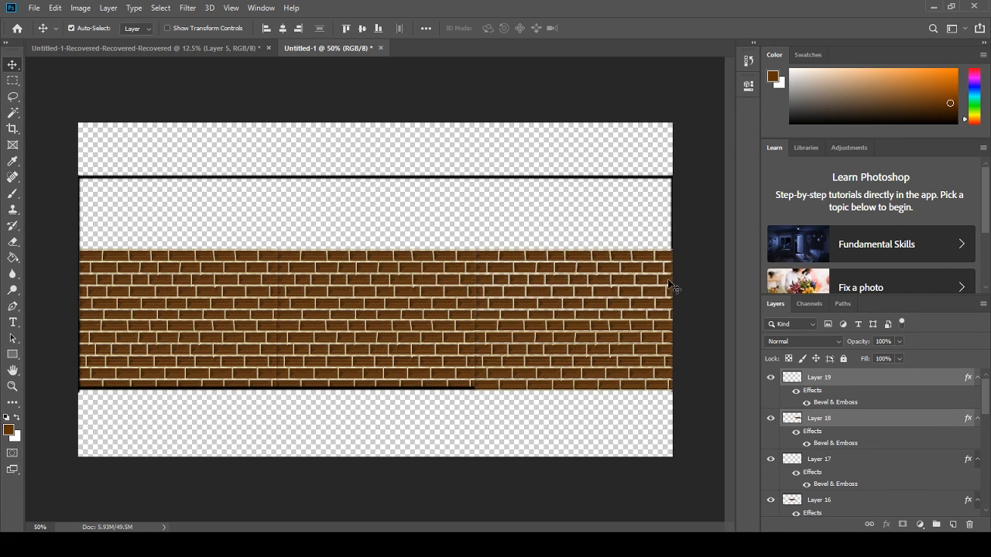
- Paste three further brick blocks and arrange them as a third row filling the top of the frame
key(ctrl+v)
drag(368, 277, 173, 210)
key(ctrl+v)
drag(379, 283, 597, 207)
key(ctrl+v)
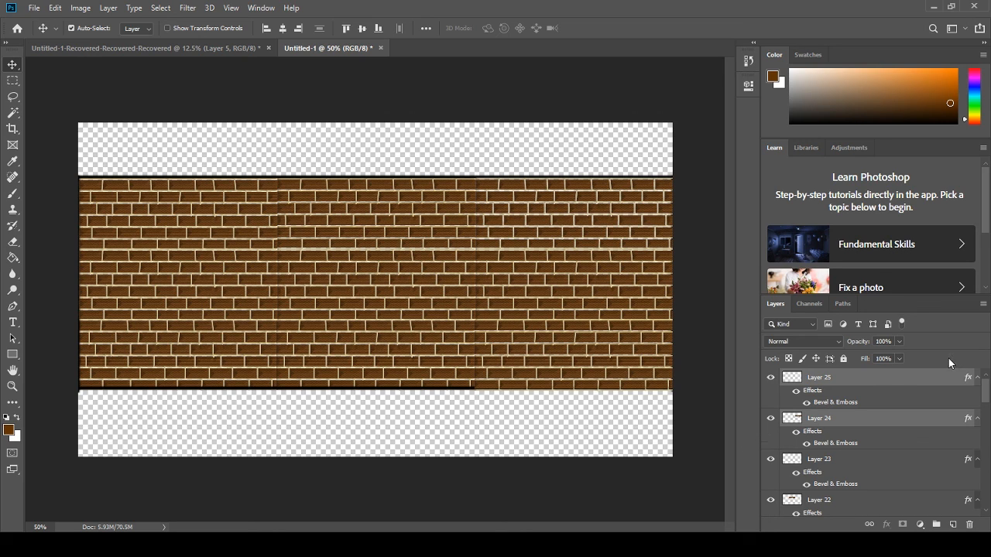
- Create a layer group above Layer 25 and name it WALL
click(938, 375)
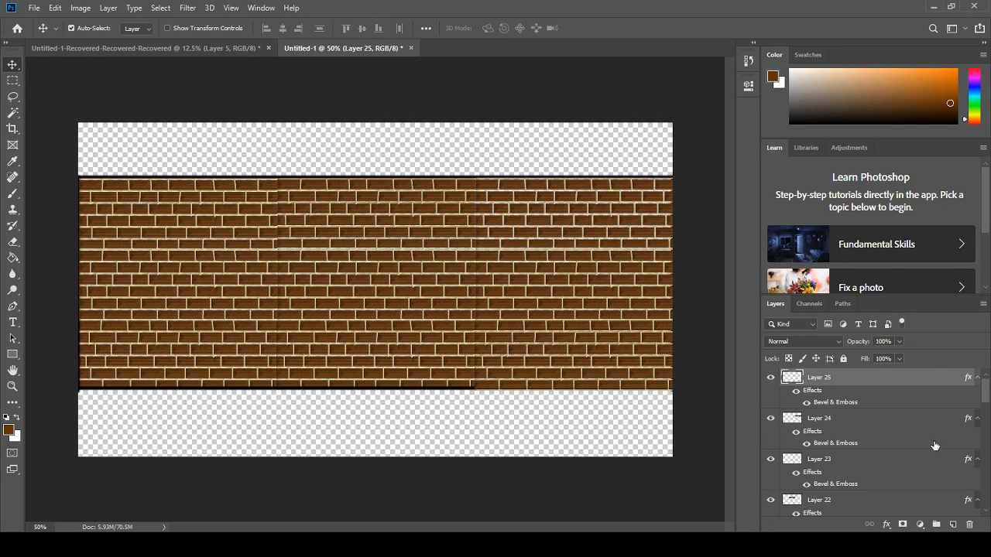
click(936, 525)
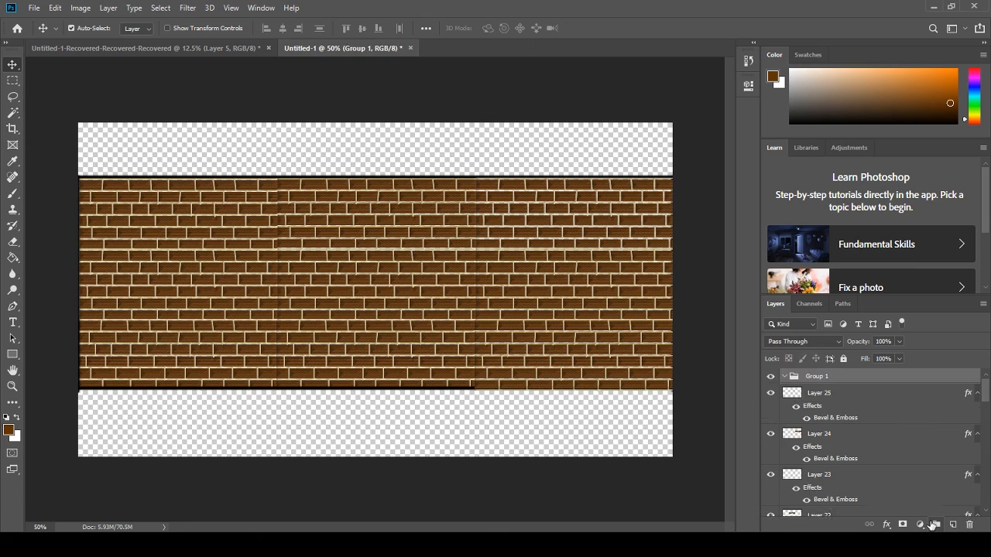
double_click(809, 377)
text(WALL)
key(Return)
- Move the brick block layers into the WALL group, collapse it, and check it by toggling its visibility
mouse_move(812, 381)
mouse_down()
mouse_move(812, 393)
mouse_move(813, 384)
mouse_up()
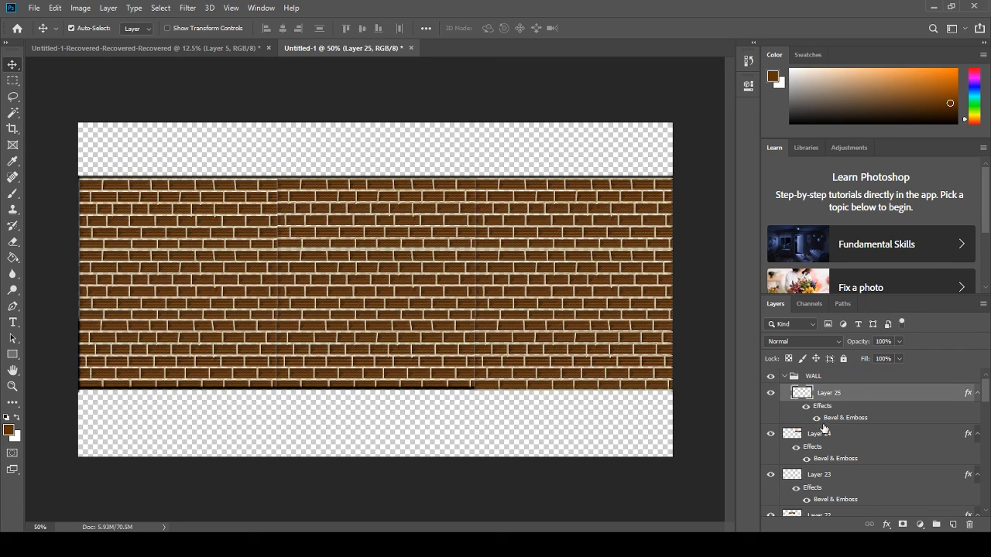
drag(816, 440, 822, 387)
drag(818, 473, 818, 380)
scroll(832, 473, down, 2)
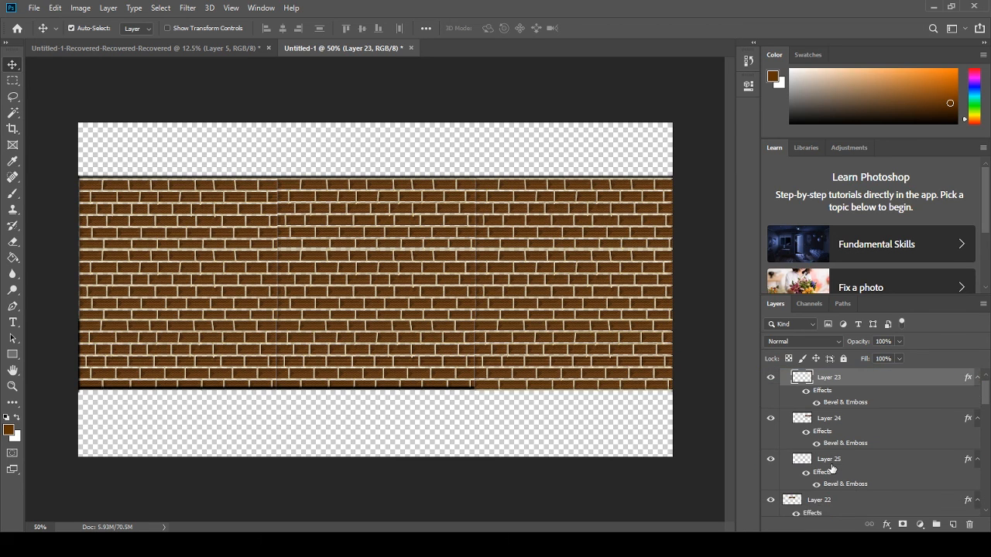
scroll(828, 474, up, 2)
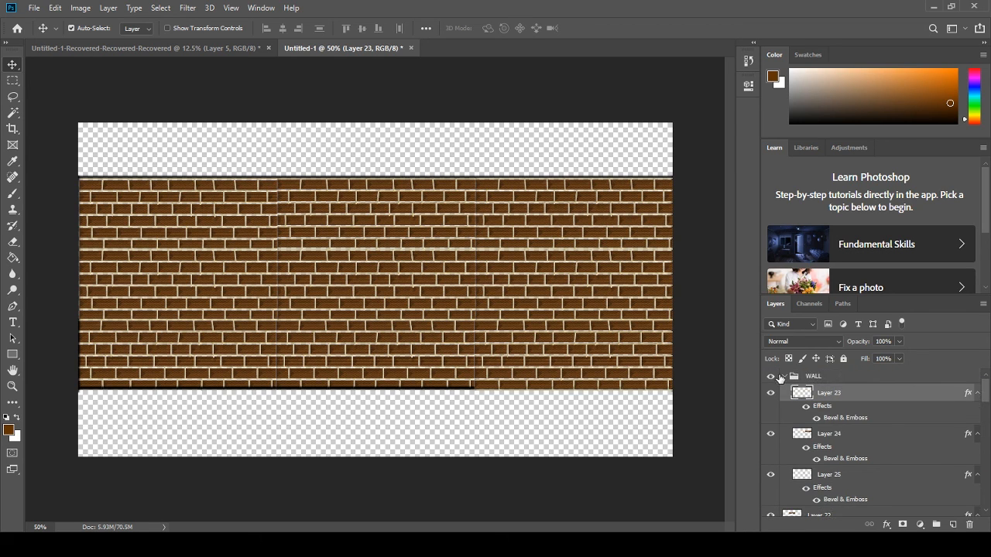
click(786, 377)
click(770, 376)
click(770, 376)
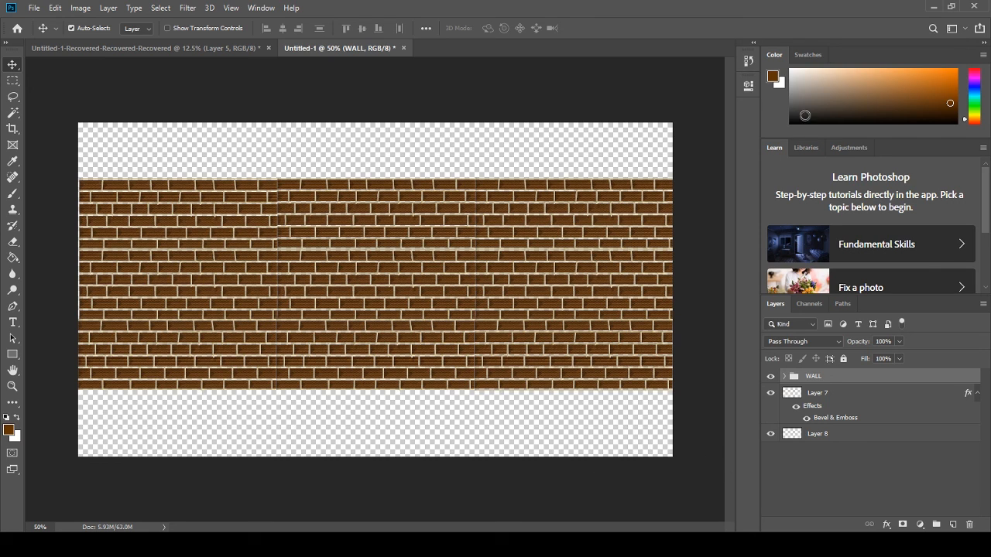
- Set the foreground colour to a medium warm grey and add a new layer above the WALL group
drag(803, 115, 802, 101)
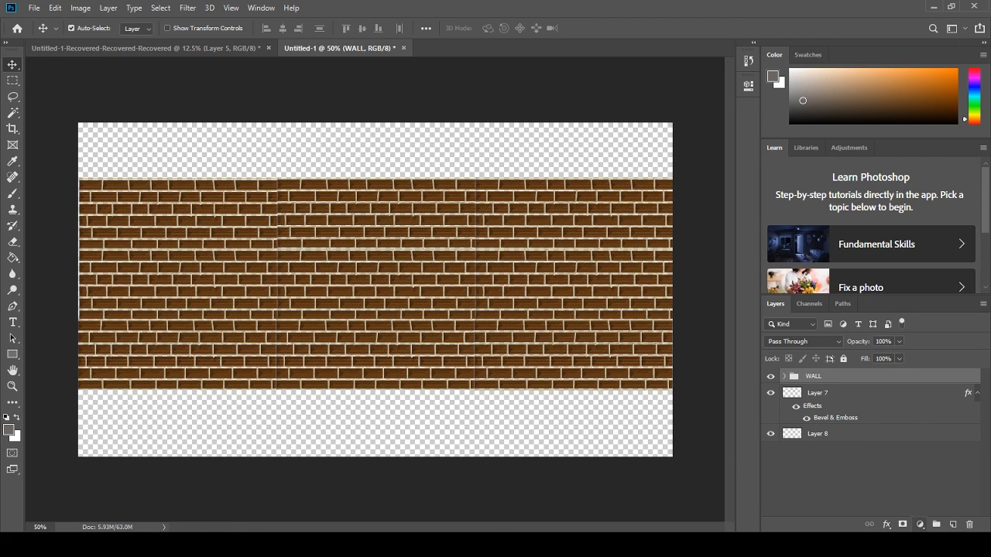
click(953, 524)
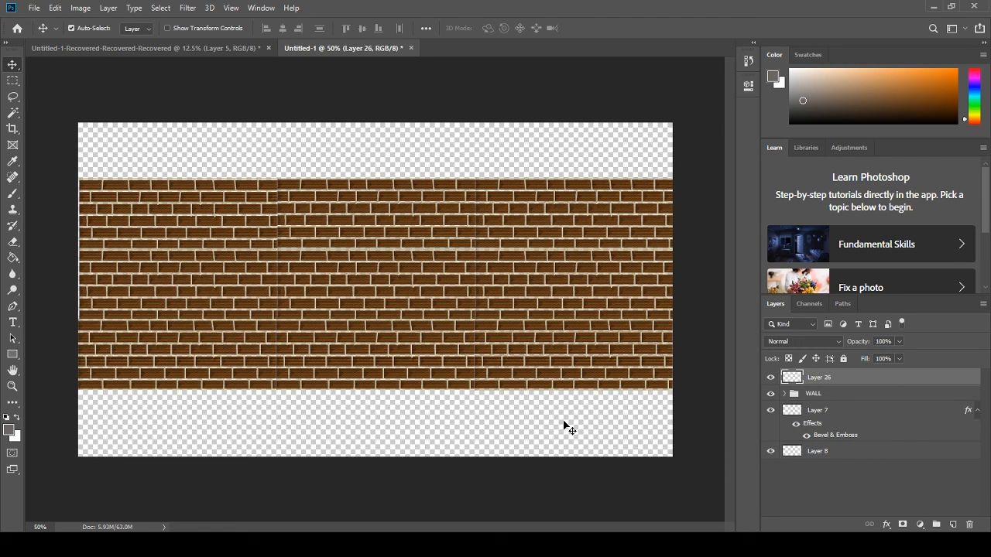
click(13, 258)
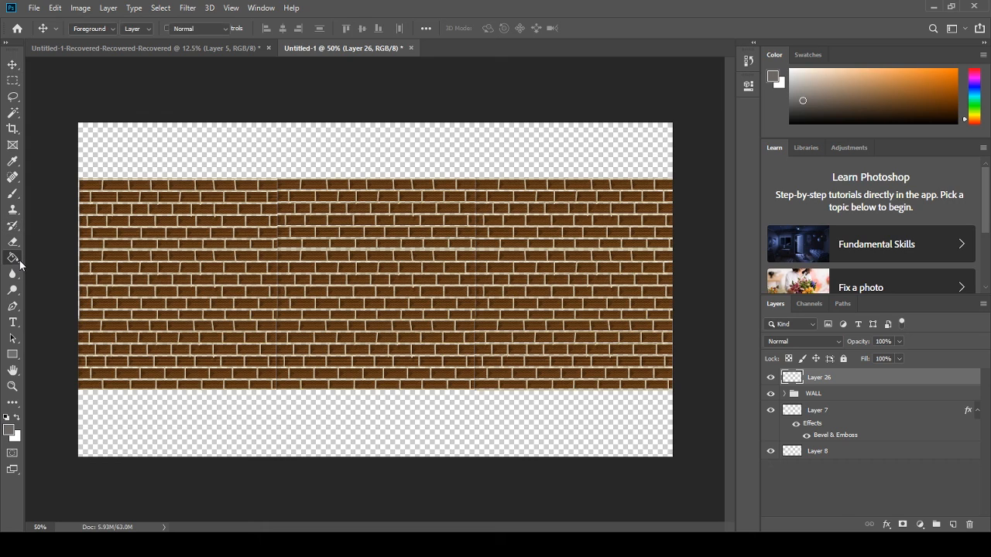
click(209, 413)
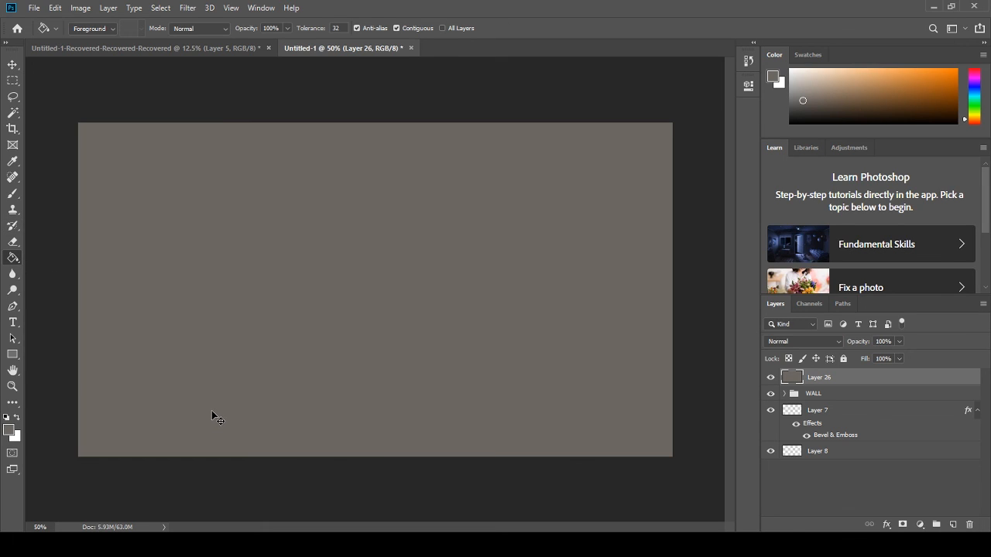
key(ctrl+v)
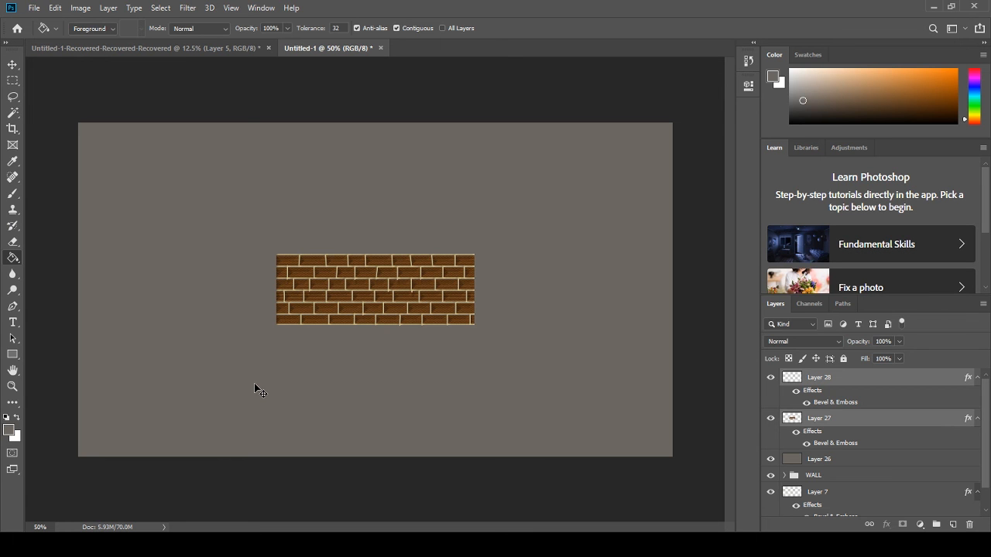
key(ctrl+z)
key(ctrl+z)
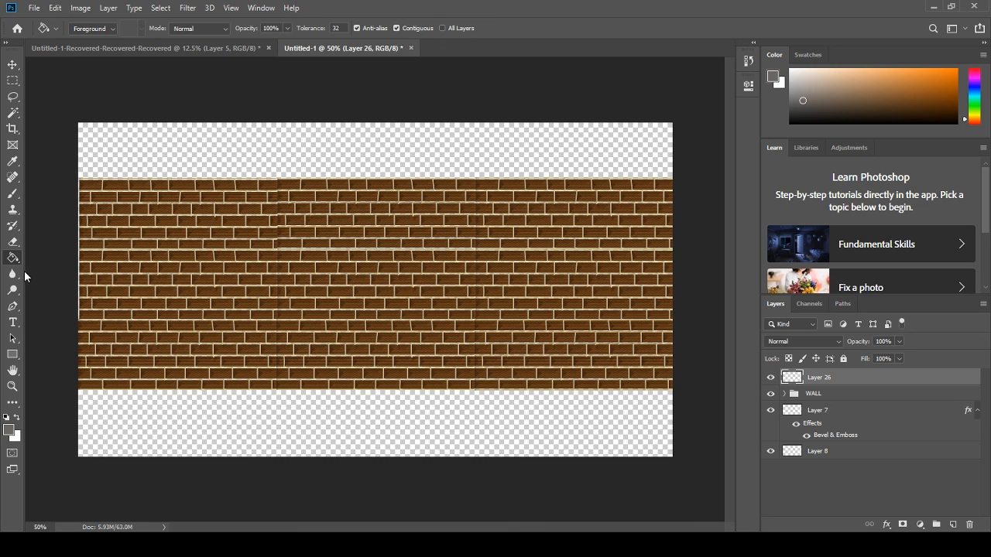
- Select the empty strip below the brick wall, fill it with the grey foreground colour on Layer 26, and deselect
click(12, 80)
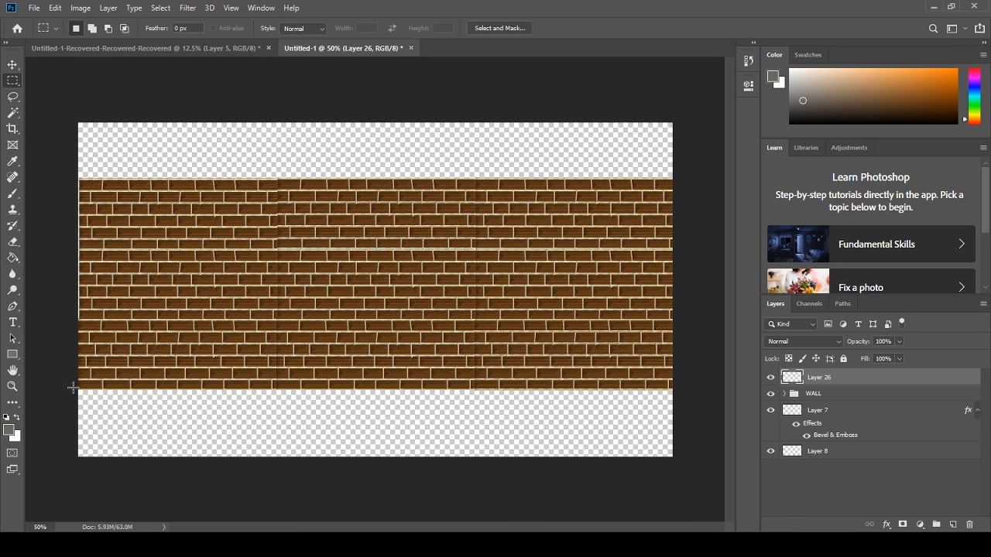
drag(76, 387, 679, 473)
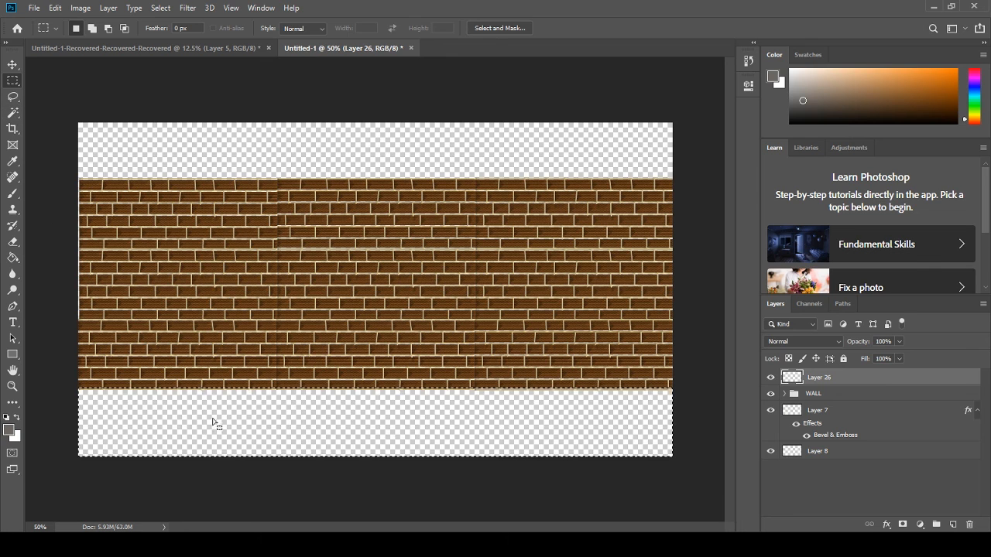
click(13, 258)
click(154, 425)
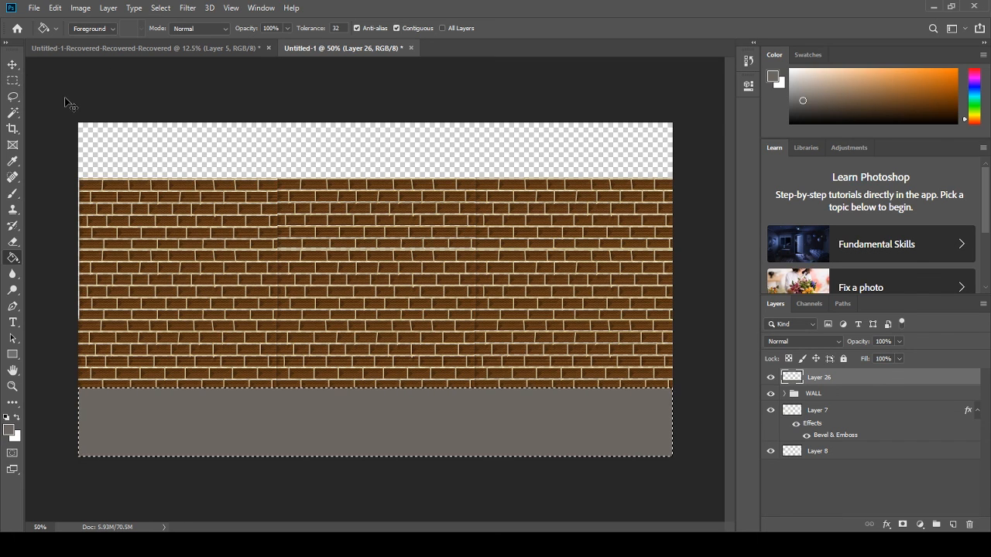
key(ctrl+d)
- Switch to the Brush with a darker grey colour and move Layer 26 between Layer 7 and Layer 8
key(b)
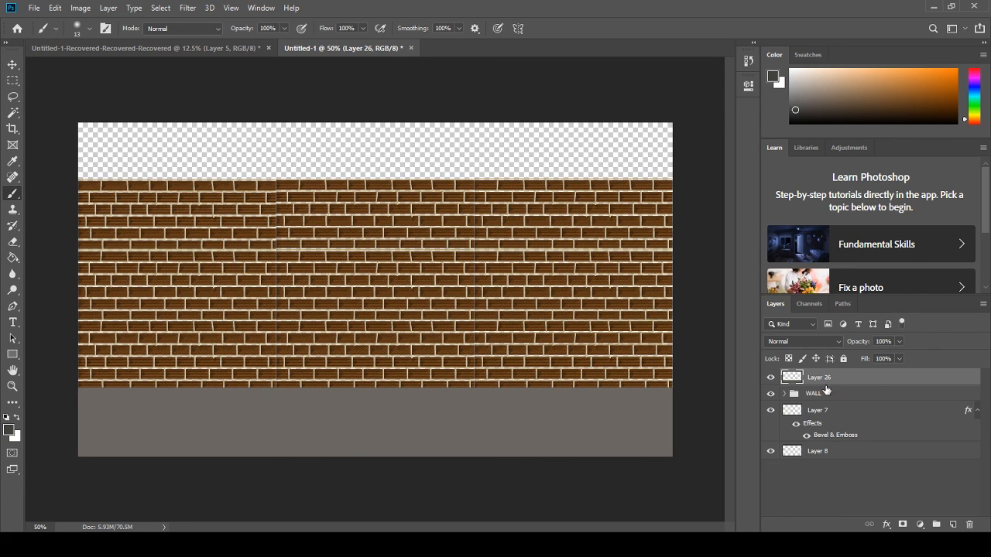
drag(825, 409, 827, 442)
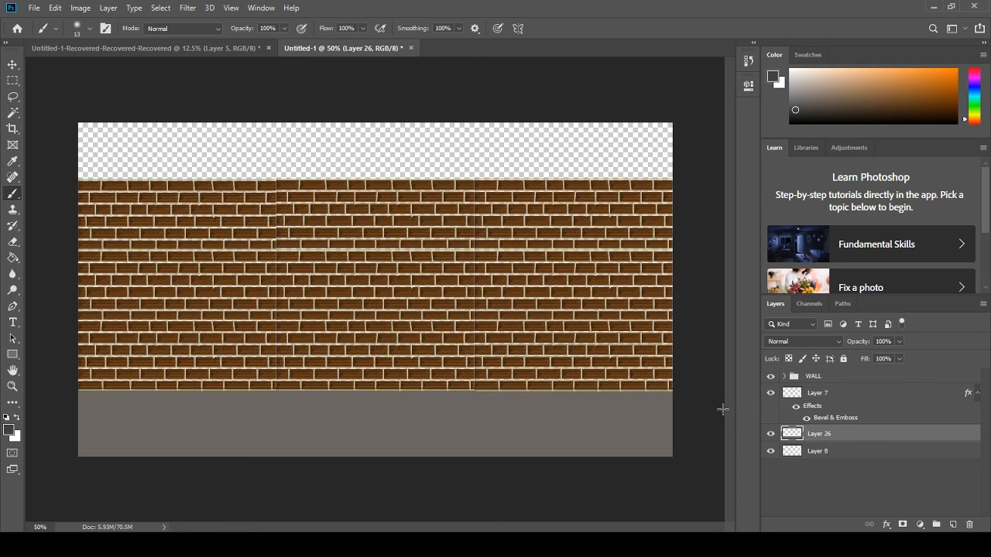
shift+click(197, 467)
shift+click(381, 472)
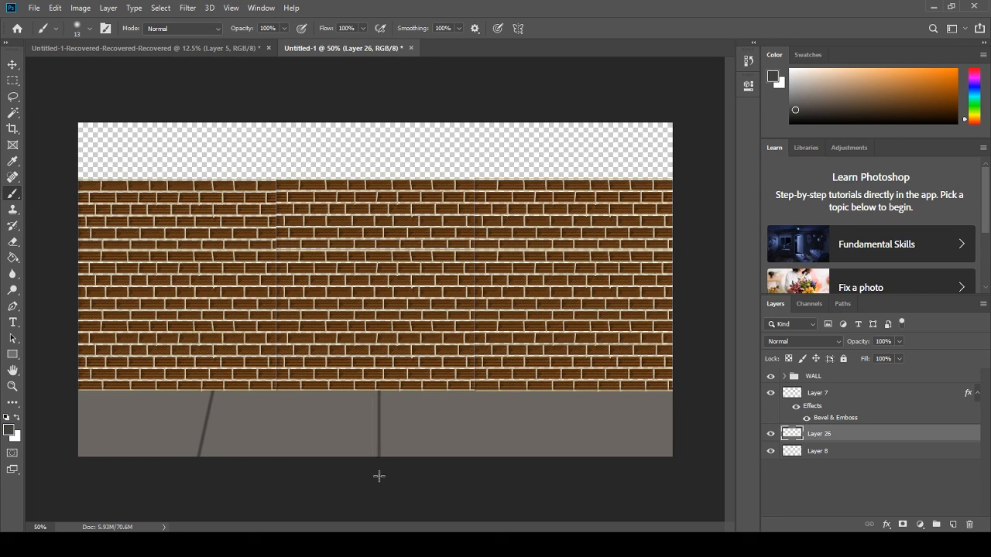
shift+click(567, 474)
key(ctrl+z)
click(548, 389)
shift+click(591, 473)
key(ctrl+z)
key(ctrl+z)
key(ctrl+z)
- Paint three straight dark grey dividing lines down the pavement: two fanning outward at the sides and a near-vertical one in the middle
shift+click(165, 477)
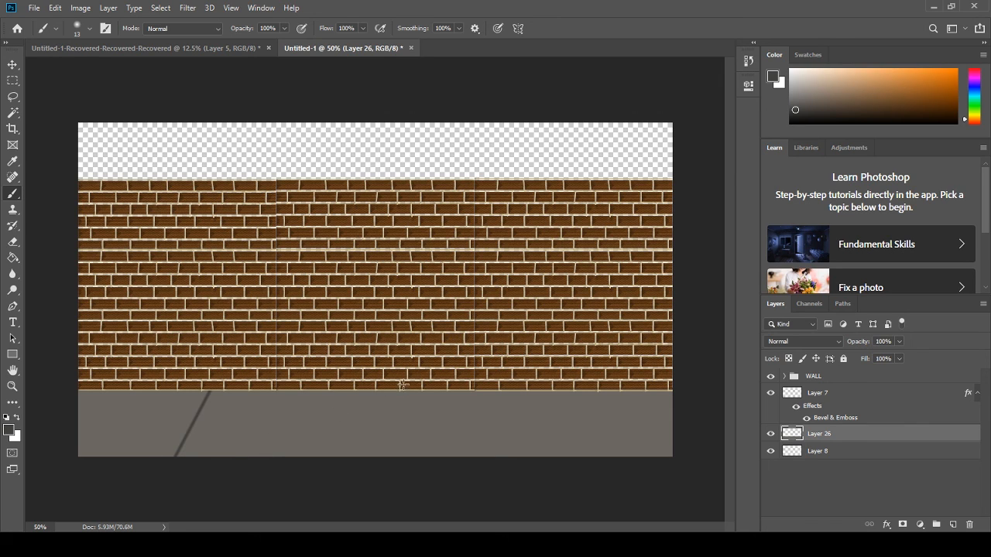
shift+click(400, 479)
shift+click(597, 474)
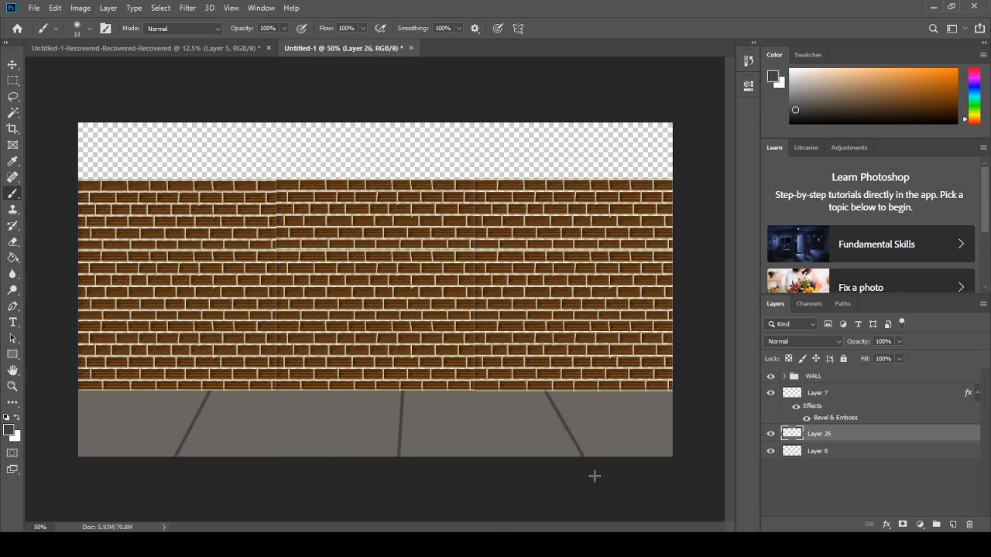
key(ctrl+z)
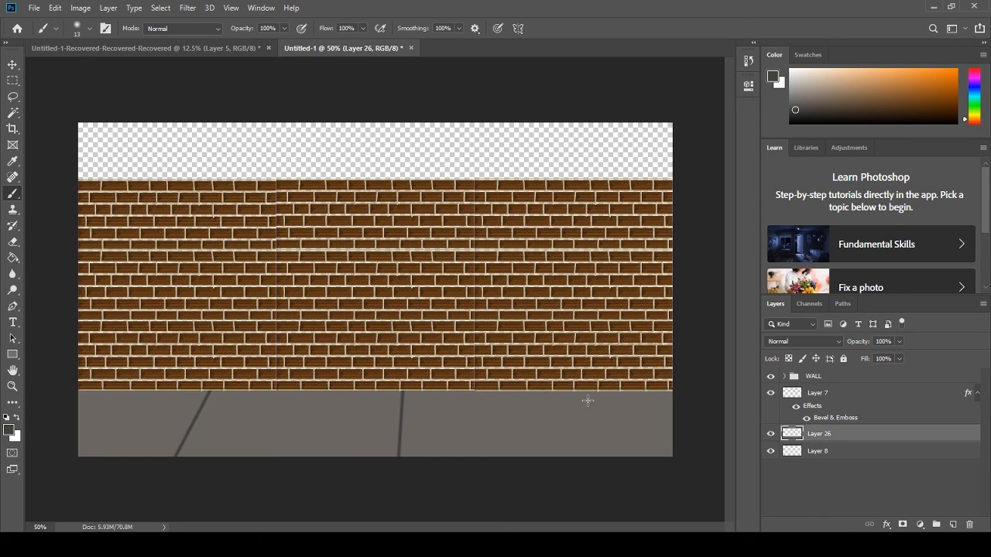
shift+click(635, 470)
- Smudge the three pavement lines on Layer 26 with a 97 px Smudge brush so they look slightly irregular
click(12, 276)
click(74, 310)
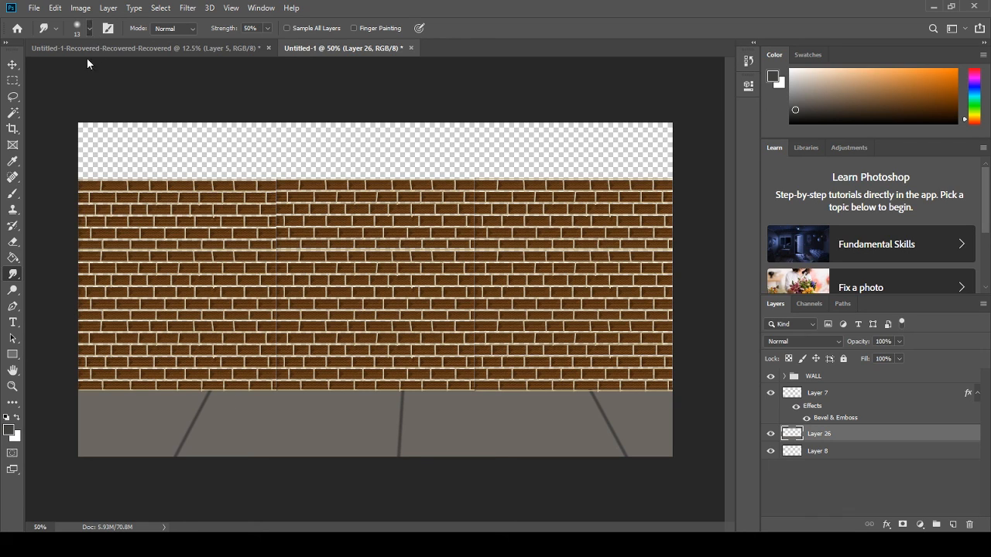
click(106, 72)
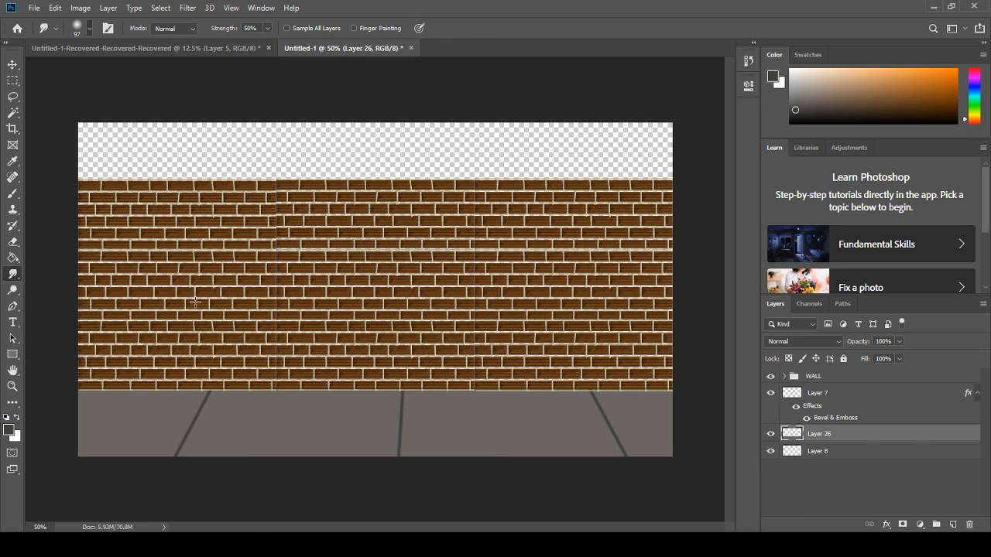
click(203, 405)
drag(184, 440, 178, 451)
key(ctrl+z)
mouse_move(403, 413)
mouse_down()
mouse_move(404, 399)
mouse_move(400, 449)
mouse_move(399, 424)
mouse_up()
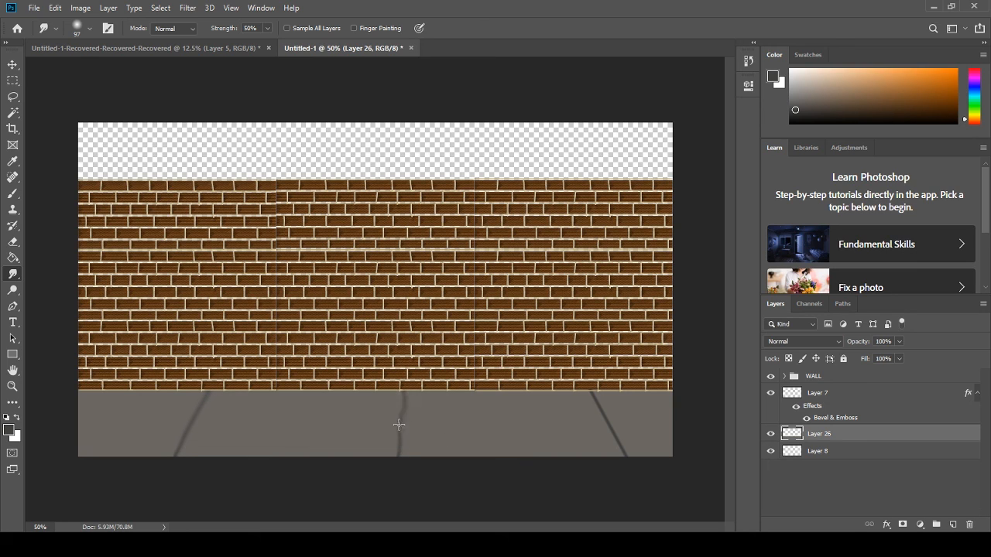
mouse_move(586, 408)
mouse_down()
mouse_move(595, 394)
mouse_move(606, 423)
mouse_up()
- Add a layer above Layer 26 and brush three straight black lines on it over the smudged pavement lines
click(13, 113)
click(953, 524)
key(d)
key(b)
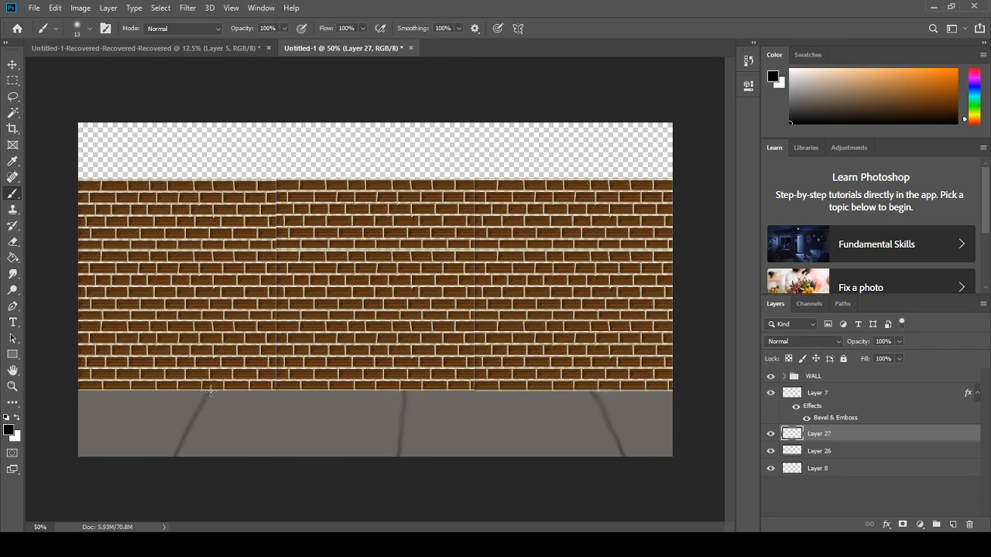
click(207, 393)
shift+click(178, 457)
click(404, 390)
shift+click(403, 464)
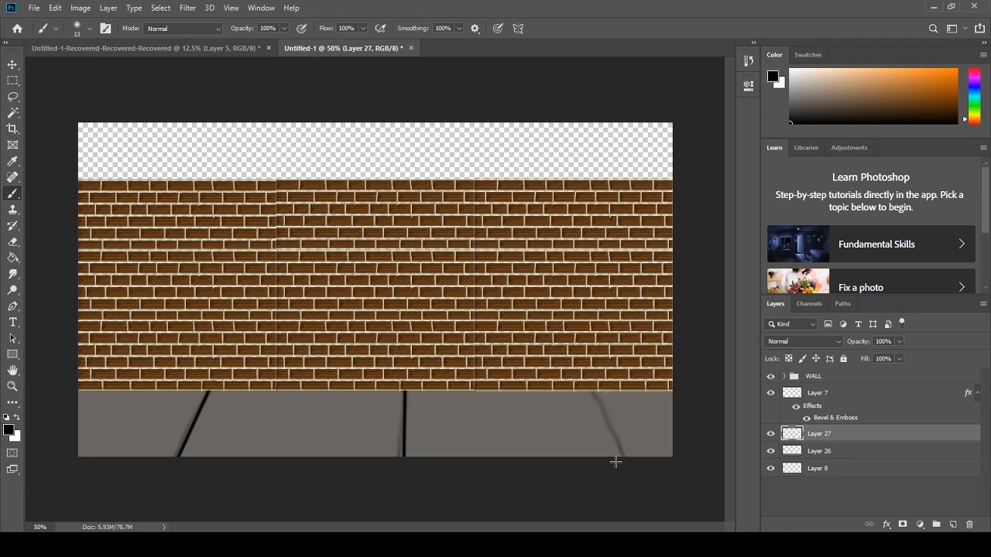
shift+click(626, 465)
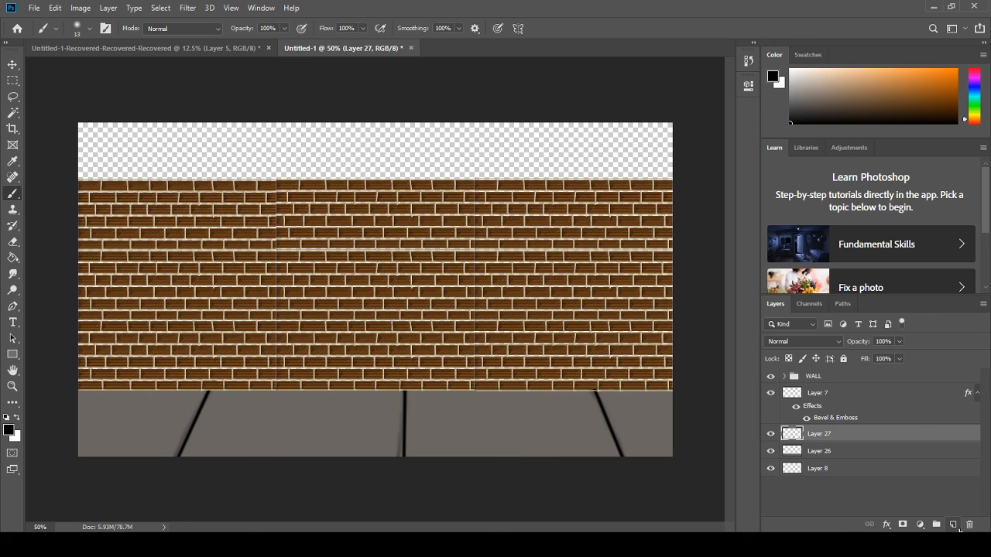
- Add another layer, place it between Layer 27 and Layer 26, and sample the pavement grey as the foreground colour
click(954, 528)
drag(851, 436, 837, 465)
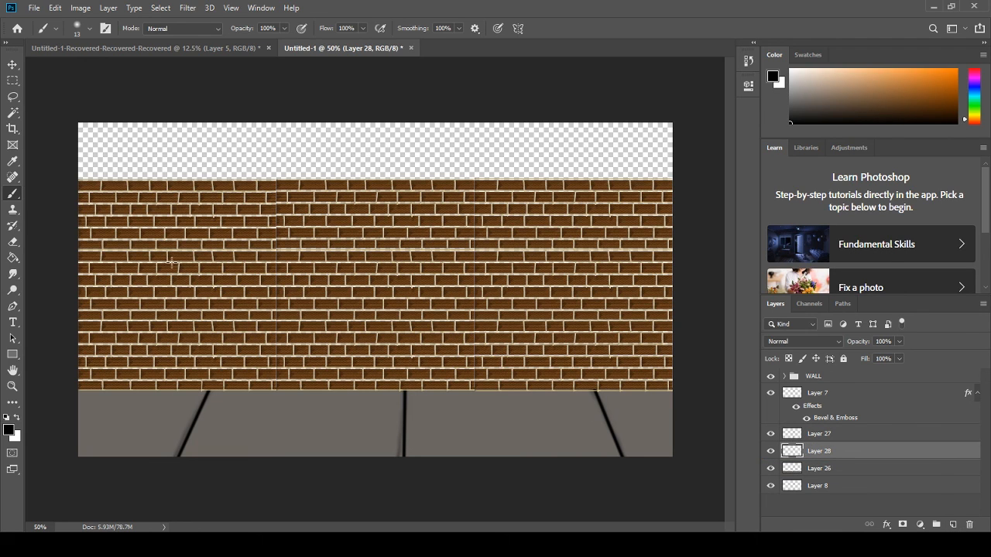
click(12, 160)
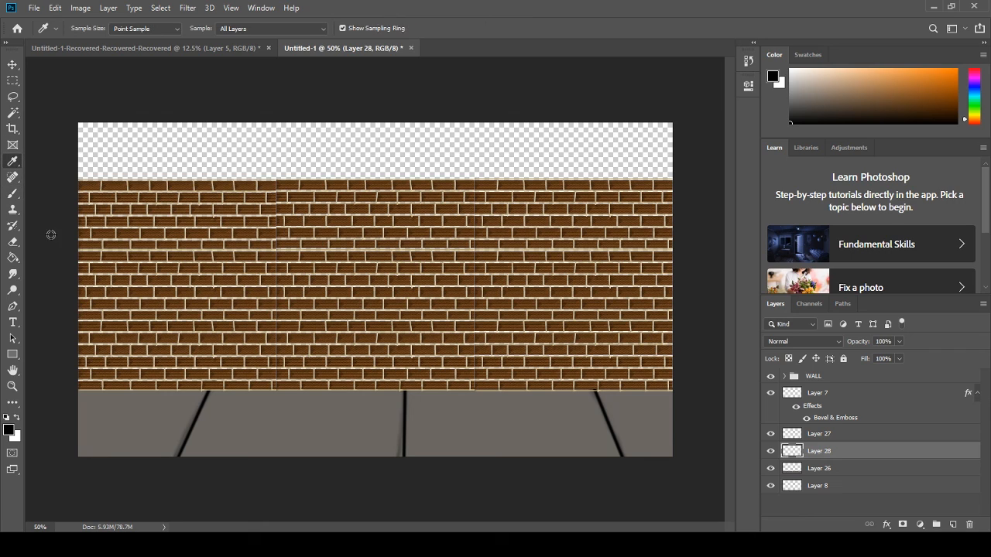
click(118, 403)
click(15, 197)
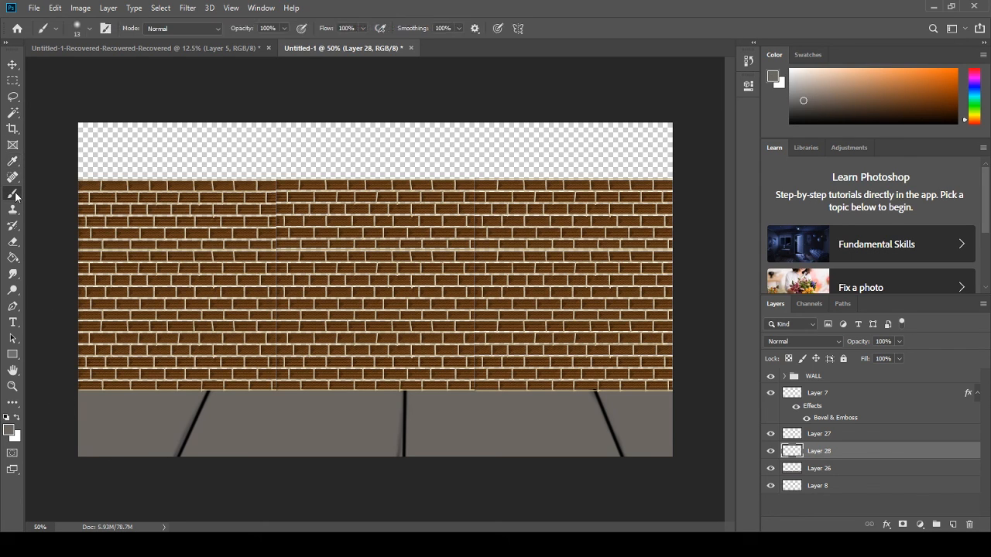
click(16, 257)
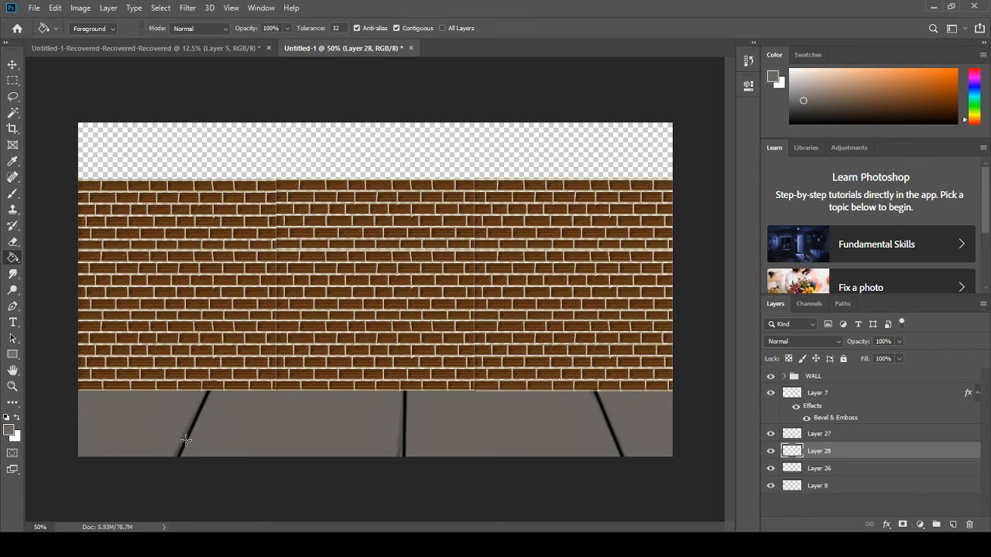
click(13, 113)
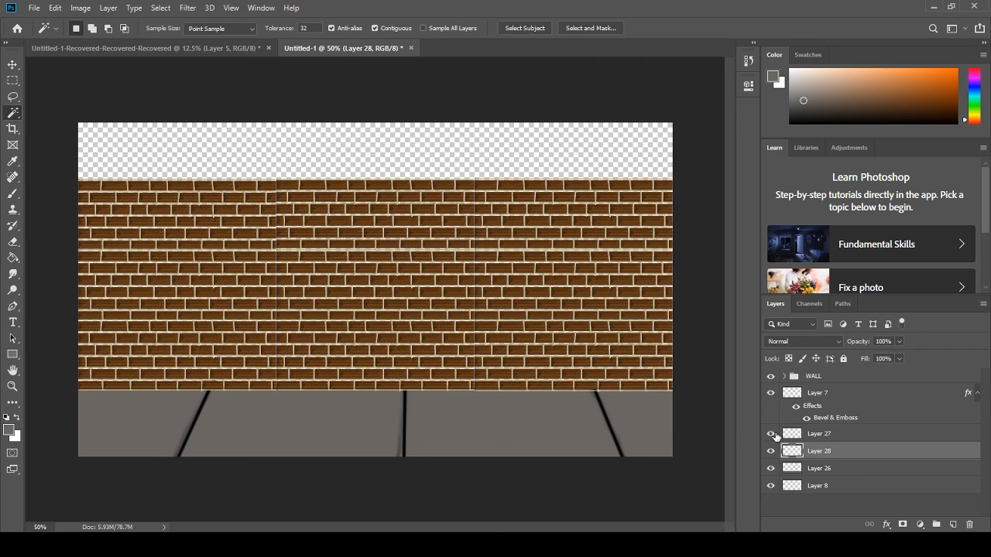
click(791, 435)
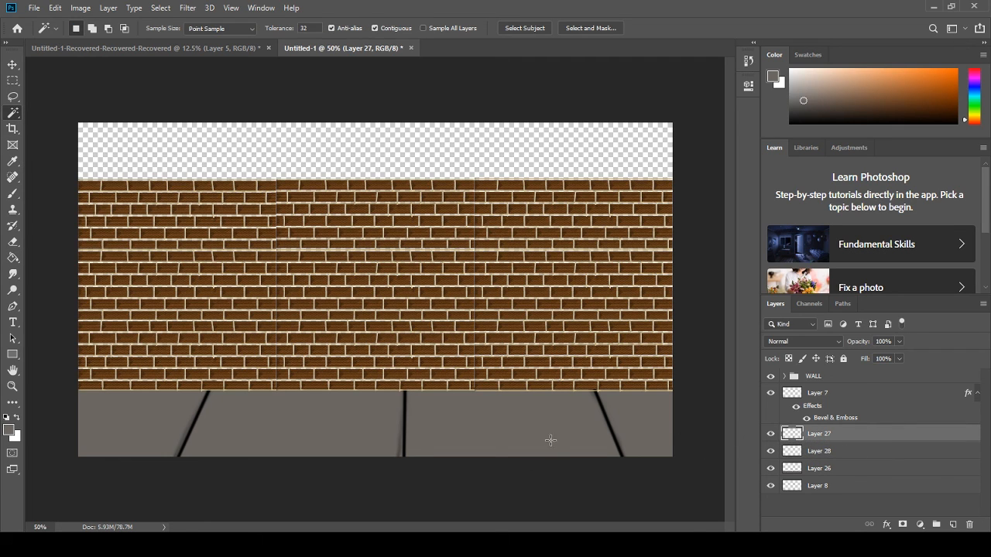
click(632, 434)
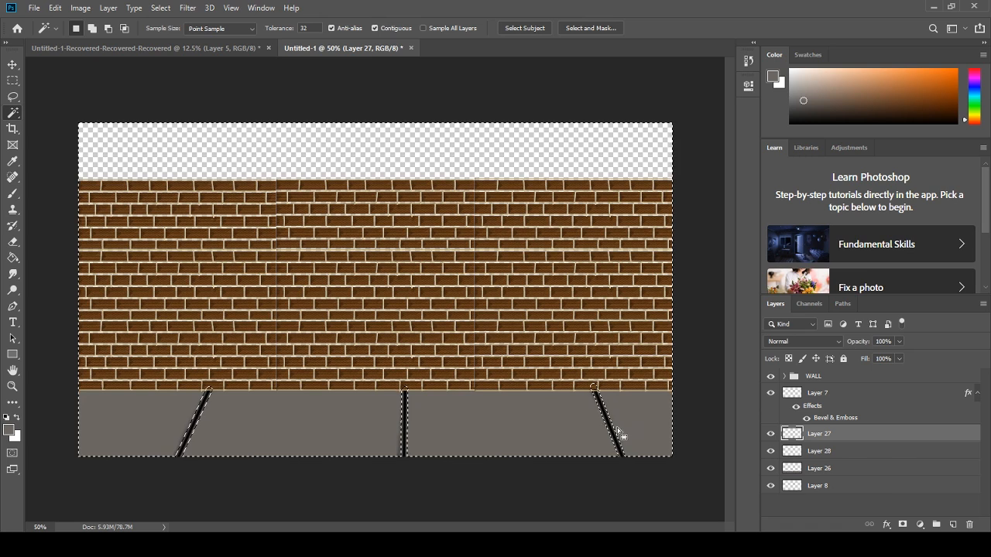
key(ctrl+d)
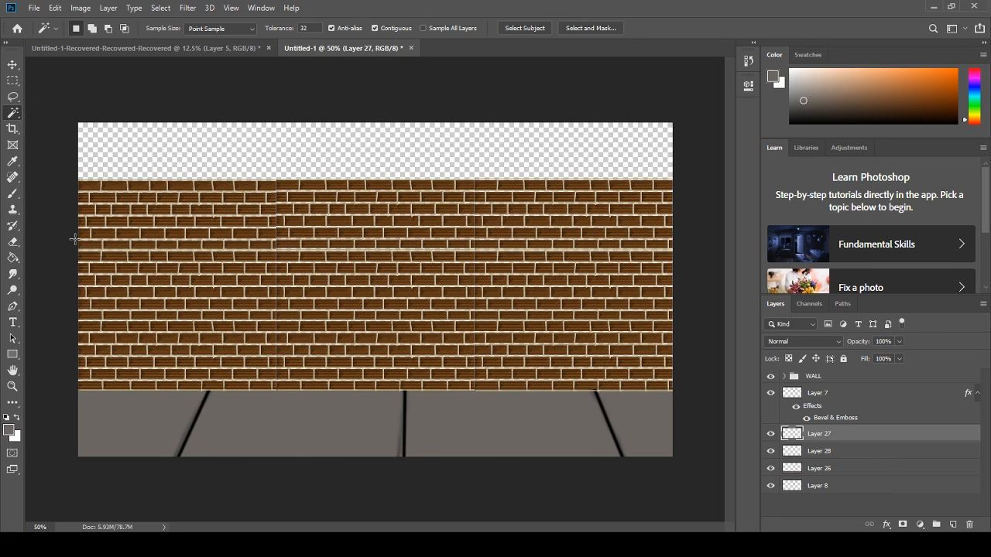
- Select all four pavement slabs between the black lines with the Magic Wand while Layer 27 is active
click(13, 193)
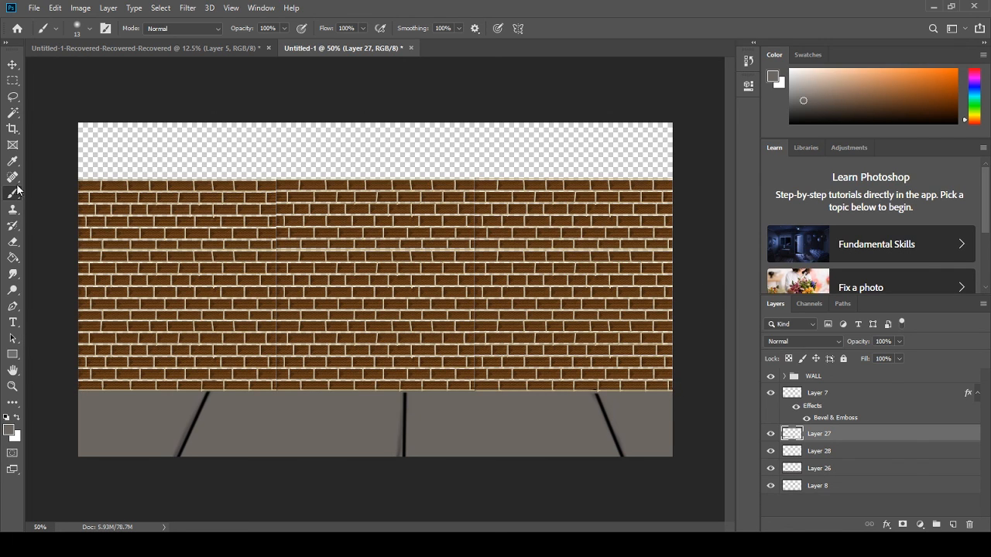
click(12, 161)
click(10, 113)
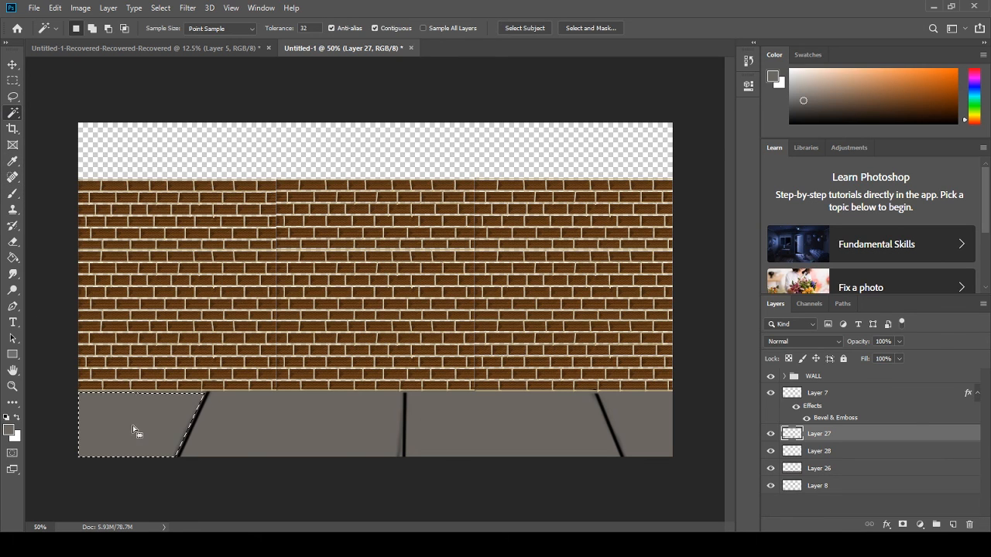
click(252, 427)
shift+click(455, 420)
shift+click(641, 418)
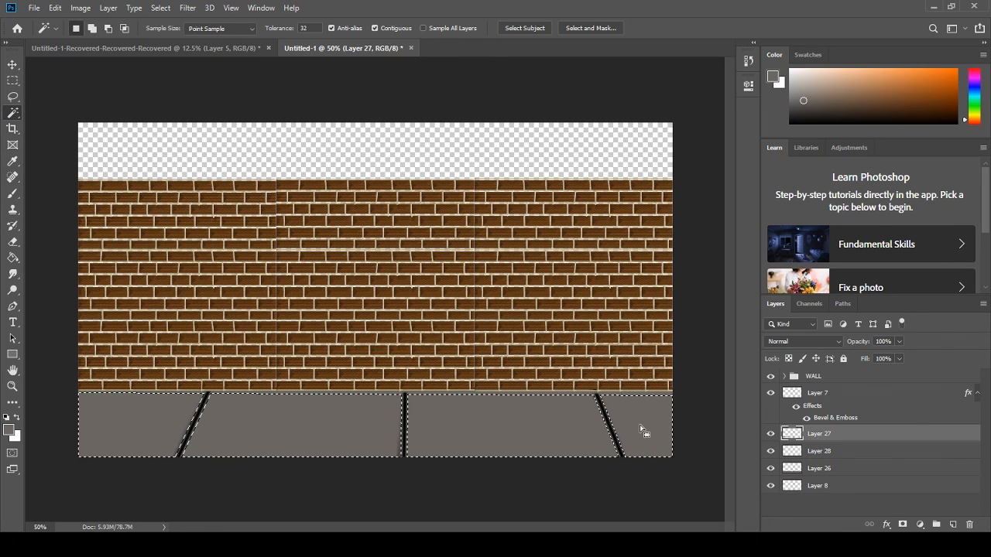
- Hide Layer 27 and fill the selected slabs with the sampled grey on Layer 28
click(850, 452)
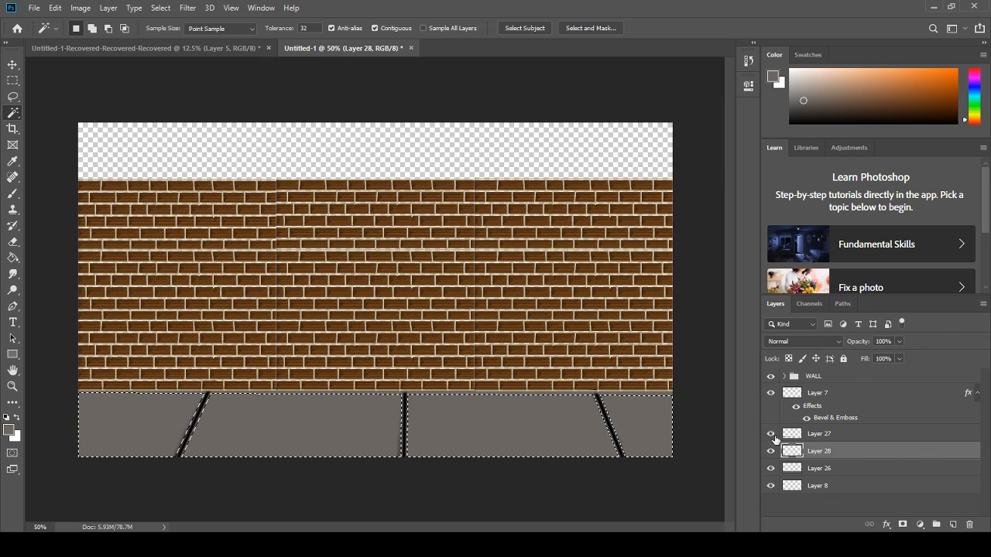
click(771, 435)
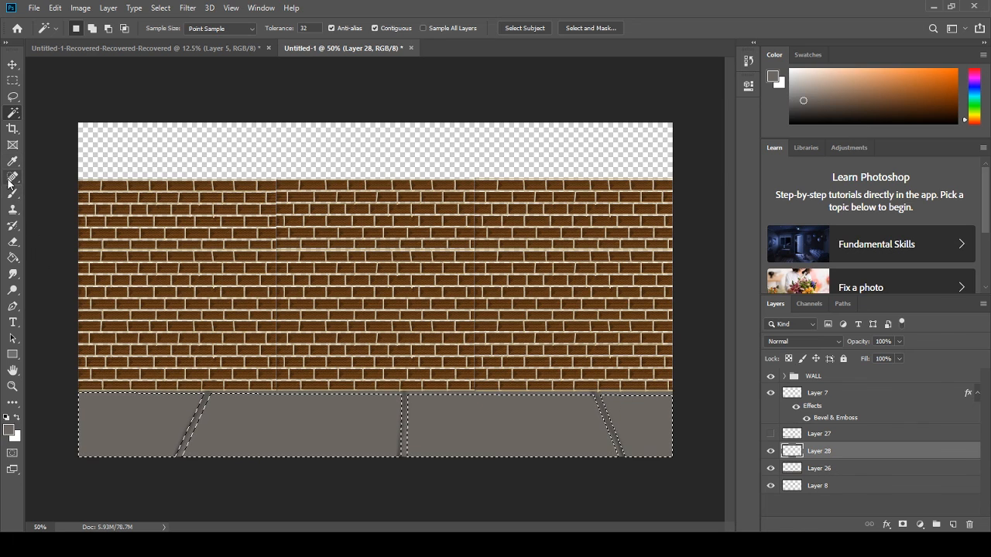
click(13, 258)
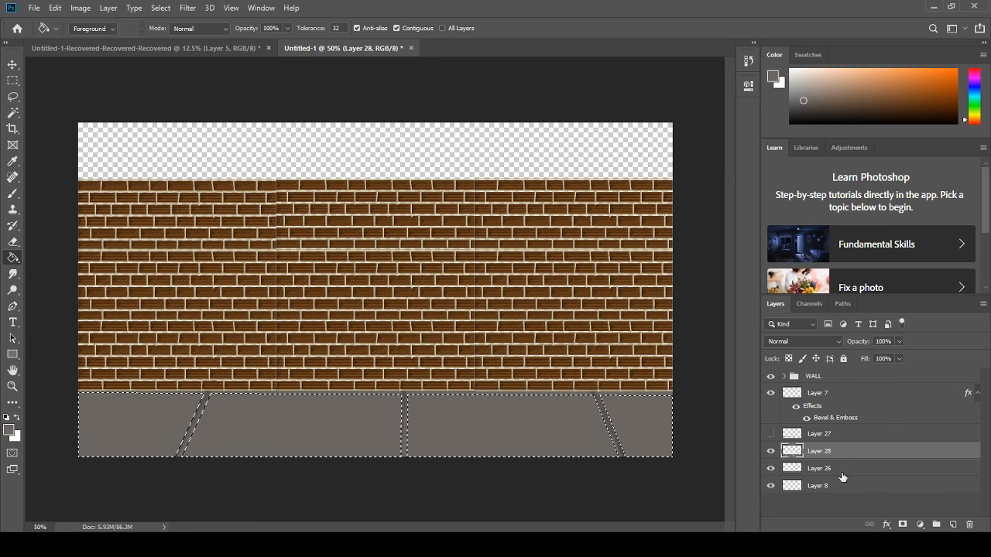
key(h)
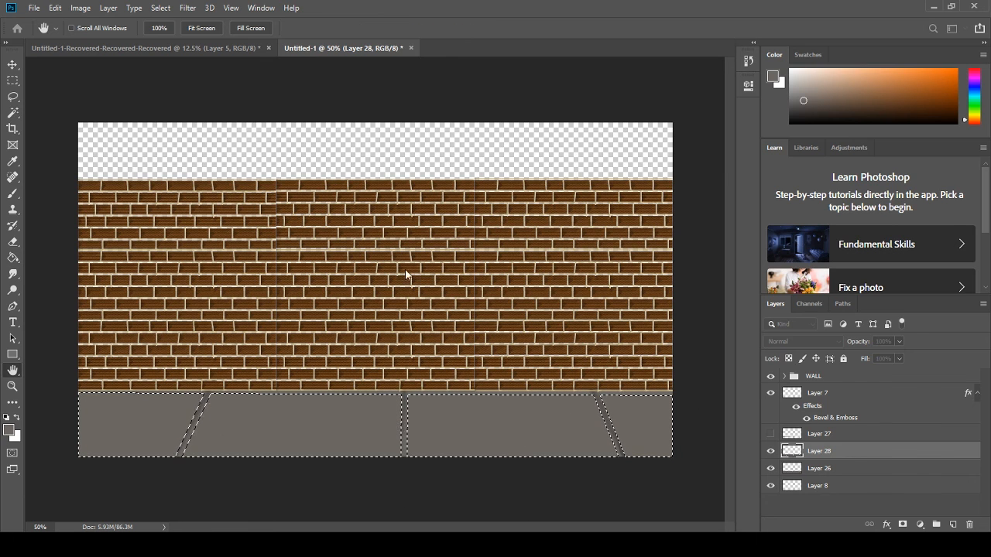
click(357, 275)
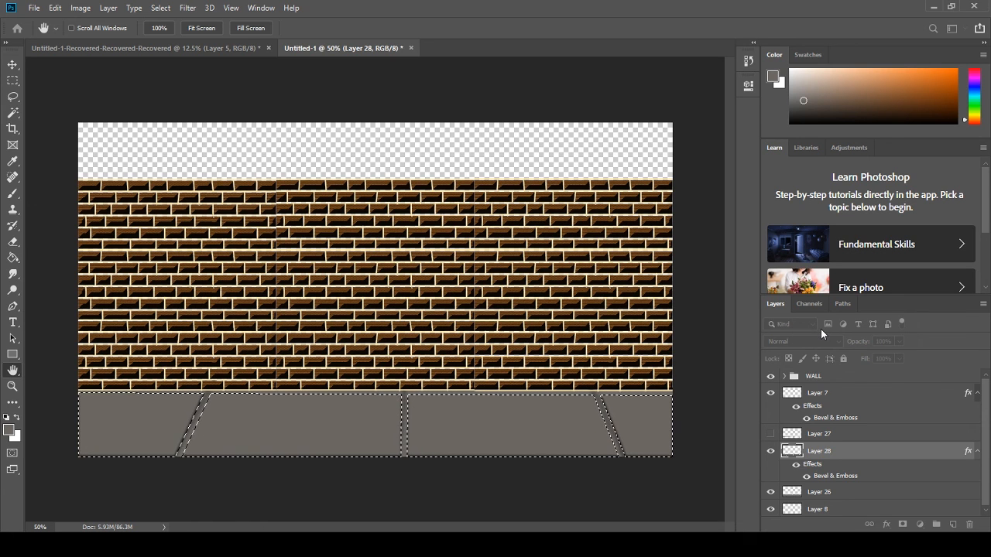
click(836, 218)
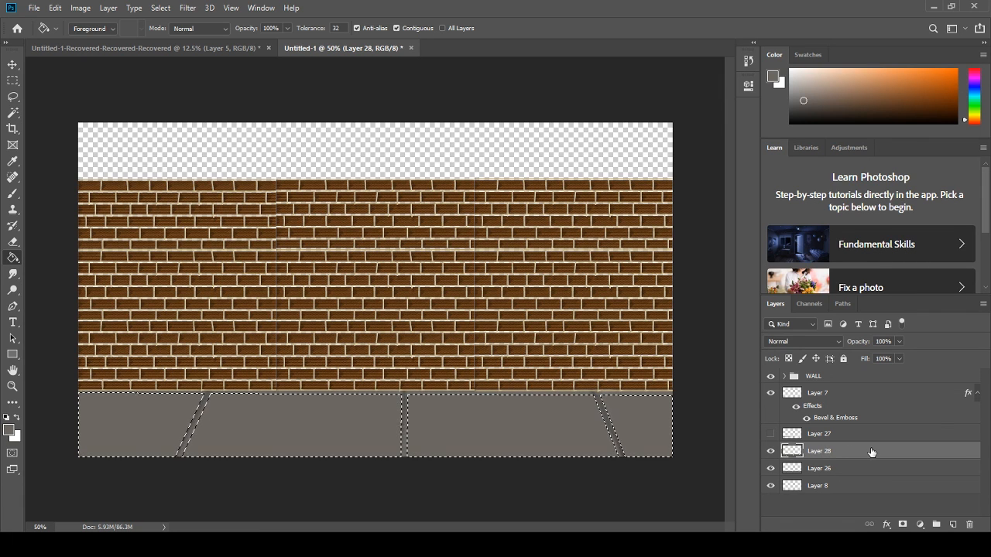
- Apply a Bevel & Emboss effect to the slabs on Layer 28, adjust it to narrow dark edges, and deselect
key(h)
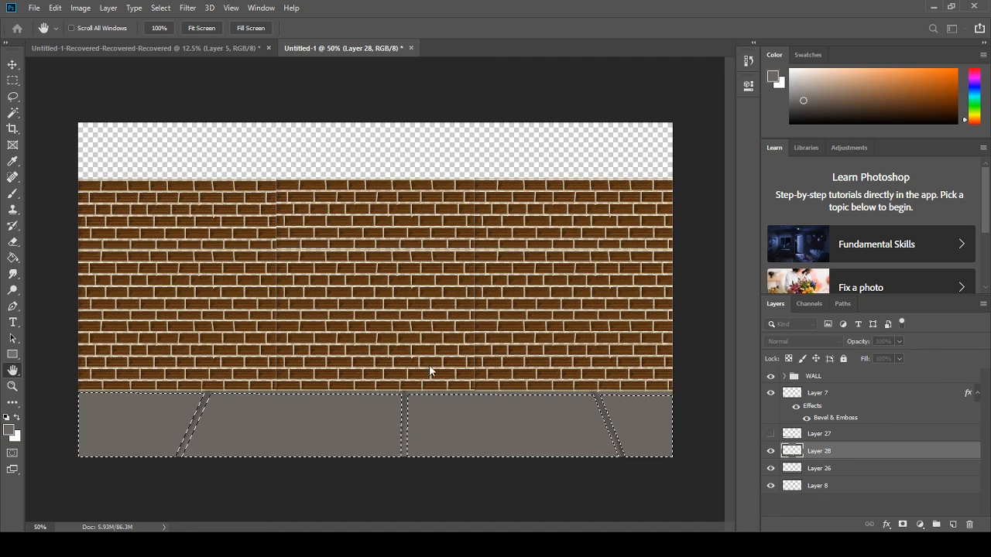
click(450, 229)
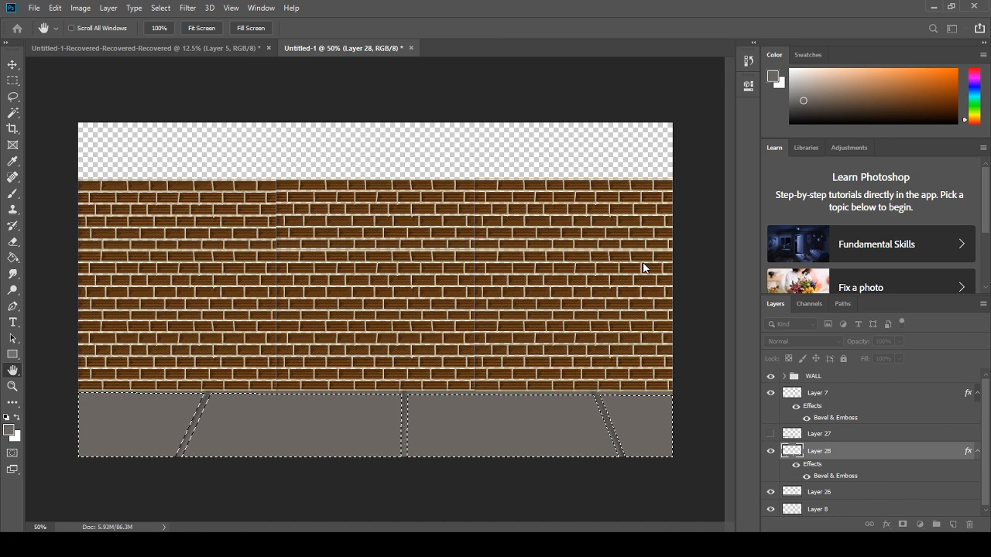
click(632, 318)
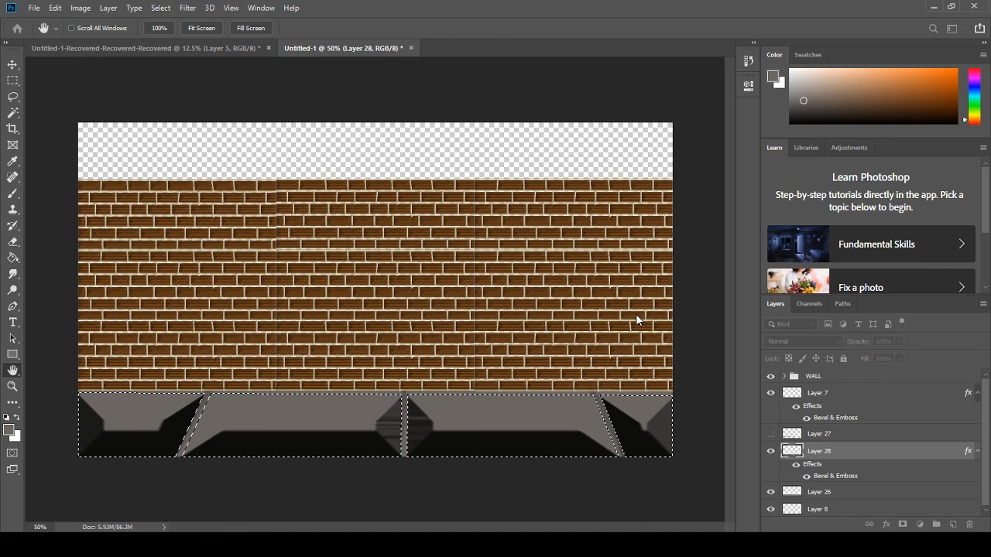
click(636, 315)
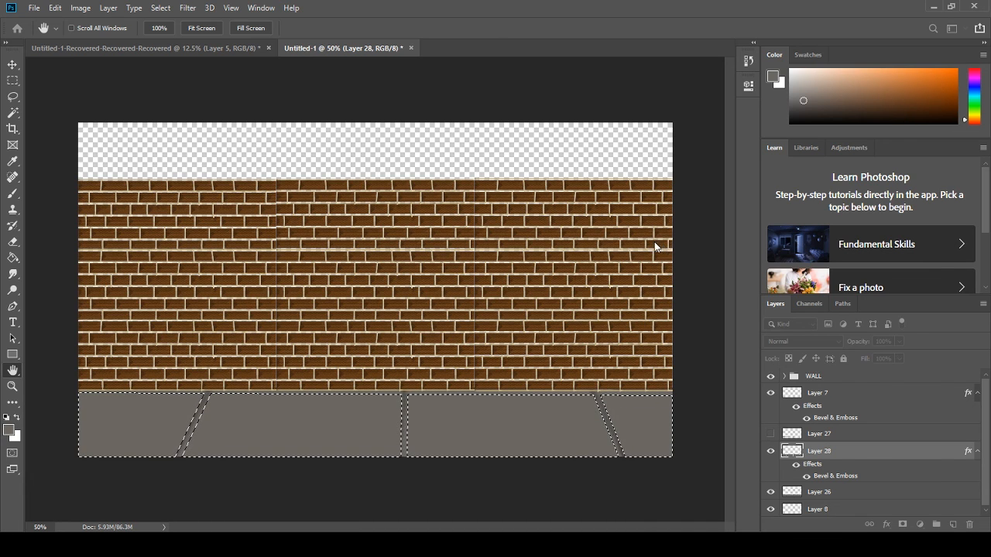
click(636, 318)
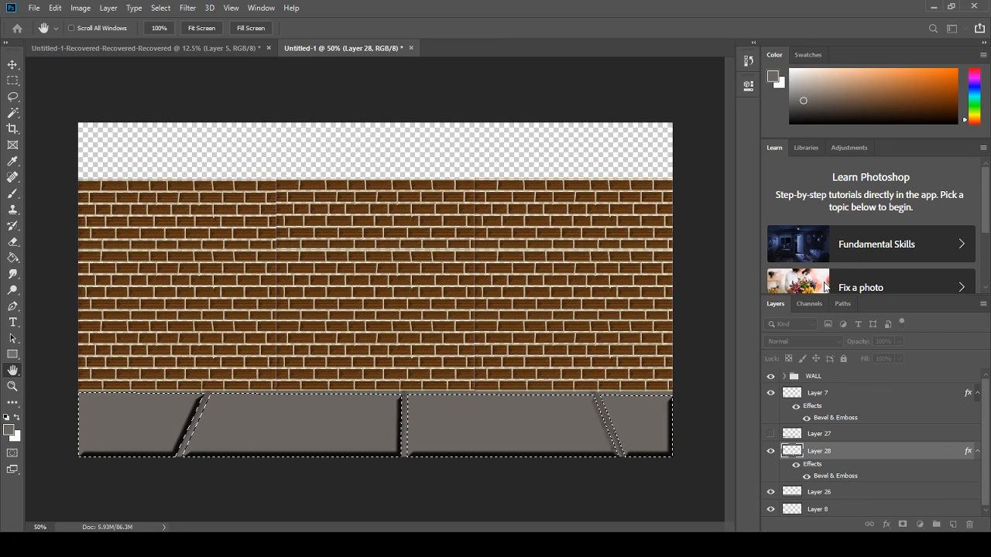
key(g)
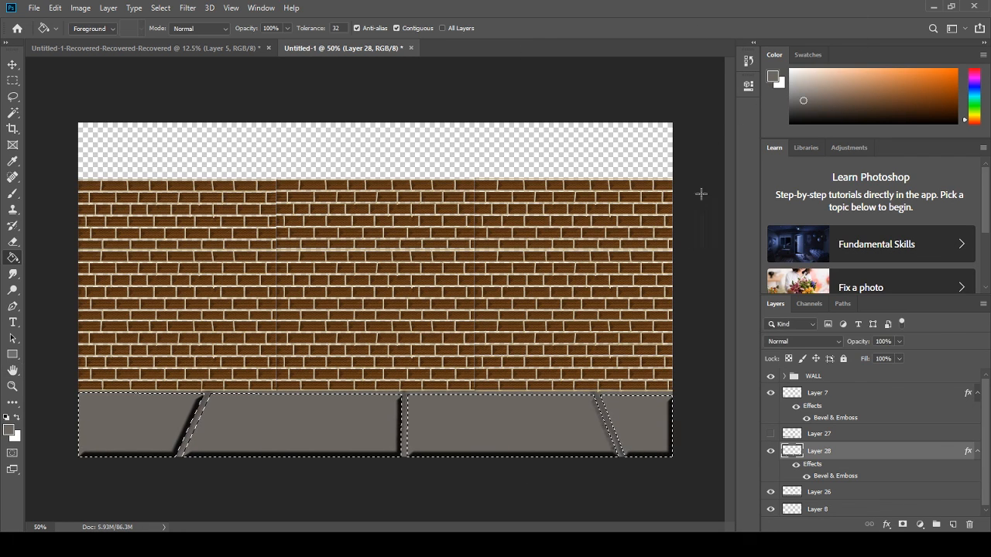
key(ctrl+d)
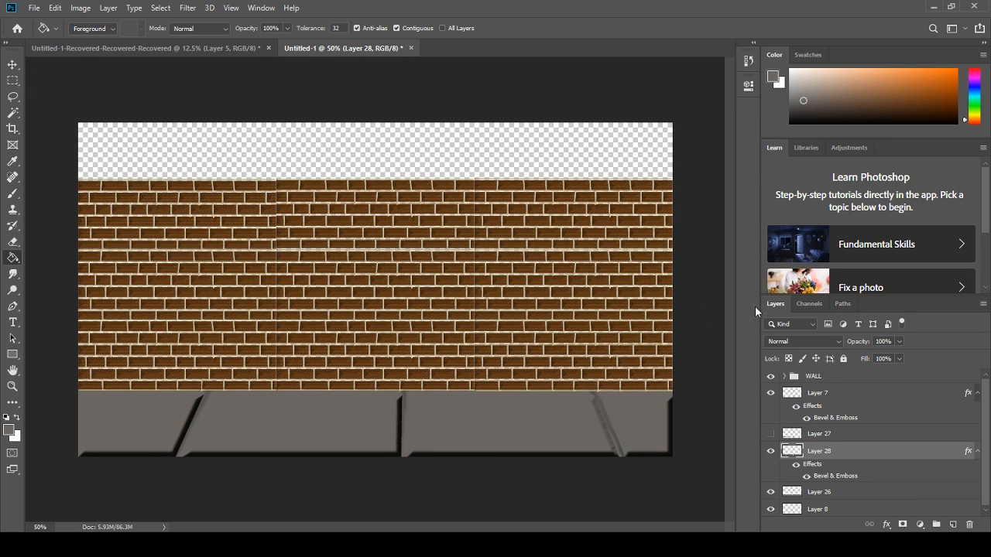
- Paint a dark grey brush stroke down the rightmost slanted pavement gap on Layer 26
click(828, 498)
click(790, 112)
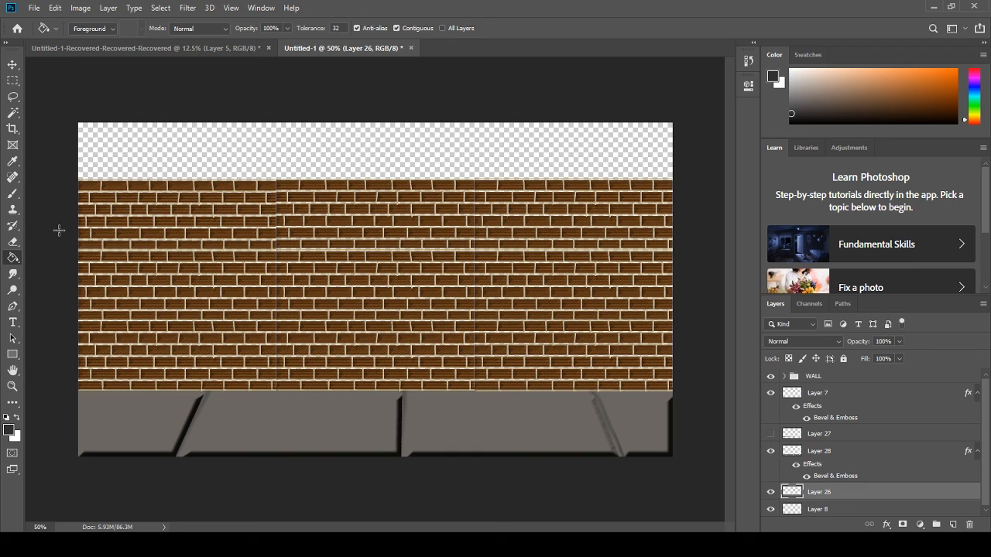
click(14, 194)
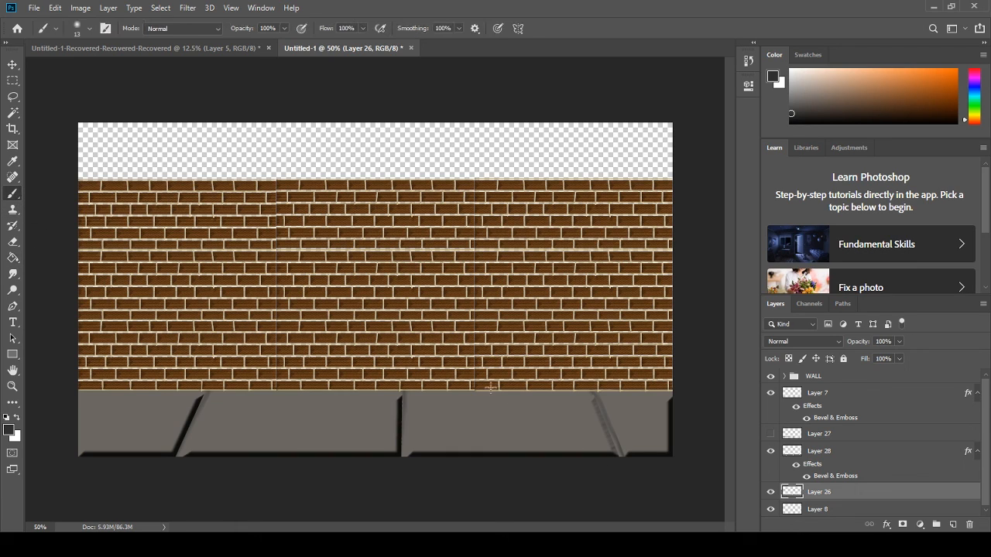
drag(593, 399, 628, 479)
- Soften the dark stroke in the rightmost pavement gap with the Smudge tool at 50% strength
click(12, 273)
click(55, 282)
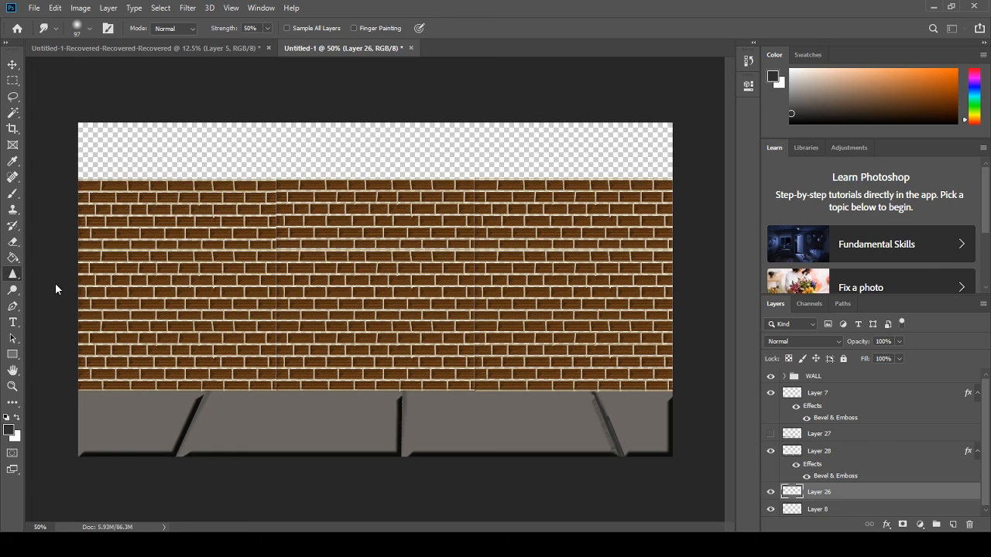
right_click(21, 274)
click(41, 275)
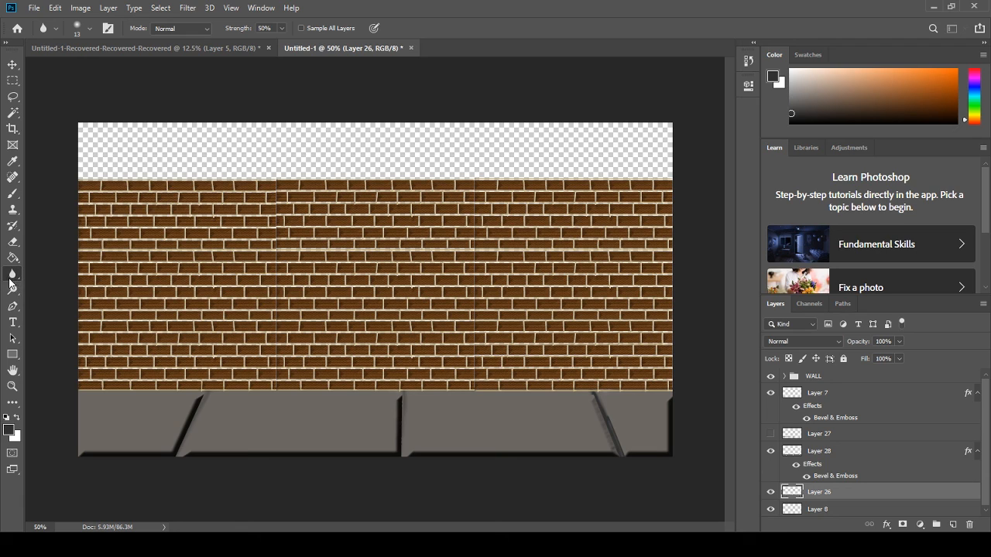
key(shift+r)
key(shift+r)
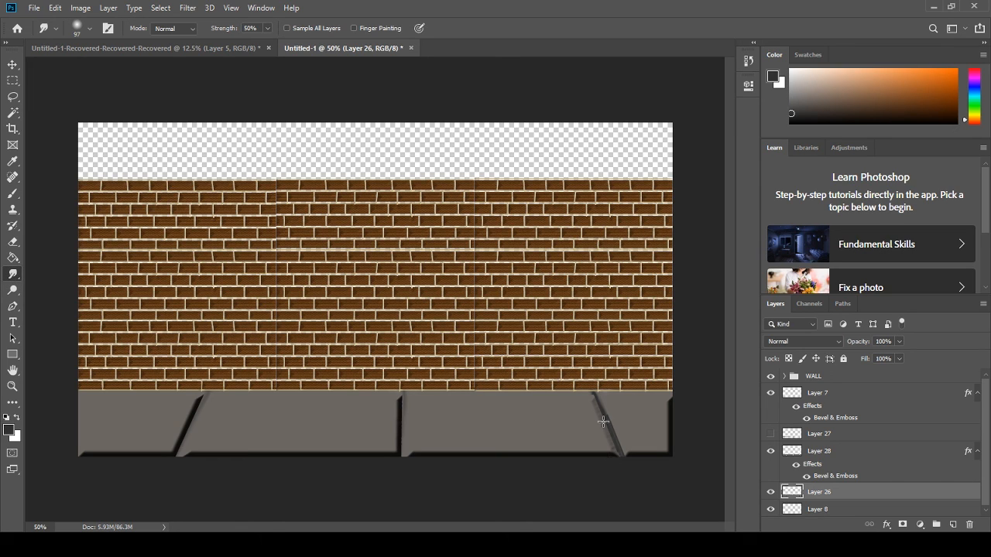
mouse_move(617, 454)
mouse_down()
mouse_move(583, 389)
mouse_move(612, 446)
mouse_move(619, 455)
mouse_move(607, 421)
mouse_move(631, 456)
mouse_move(614, 454)
mouse_move(631, 445)
mouse_move(623, 451)
mouse_move(606, 432)
mouse_move(605, 421)
mouse_move(623, 454)
mouse_move(595, 411)
mouse_move(600, 392)
mouse_move(602, 420)
mouse_move(612, 416)
mouse_move(603, 428)
mouse_move(615, 411)
mouse_move(594, 407)
mouse_move(617, 414)
mouse_move(603, 423)
mouse_move(617, 416)
mouse_move(605, 424)
mouse_move(624, 429)
mouse_move(619, 456)
mouse_move(593, 399)
mouse_move(629, 473)
mouse_up()
- Add a layer, place it directly below Layer 26, and set the foreground colour to bright purple
click(954, 525)
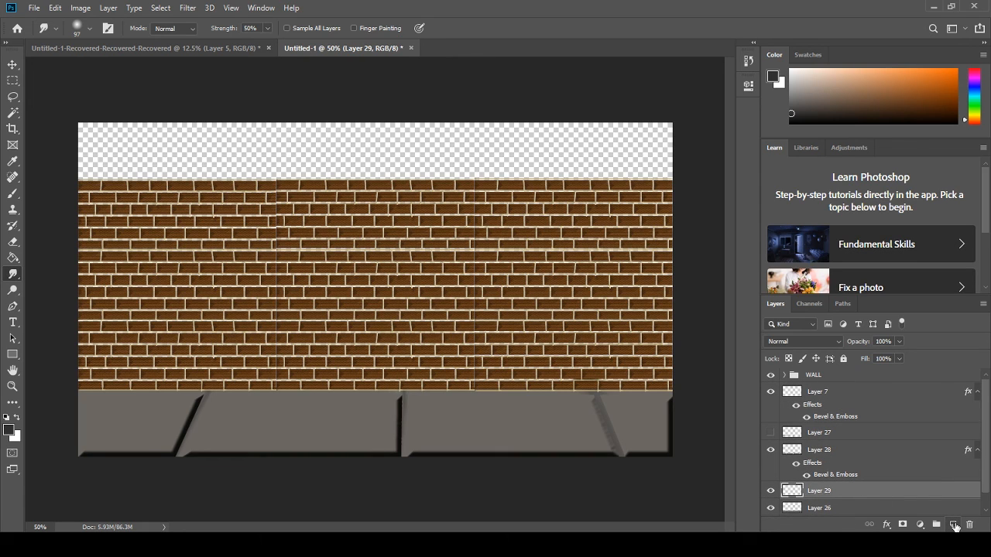
mouse_move(832, 490)
mouse_down()
mouse_move(823, 529)
mouse_move(830, 499)
mouse_up()
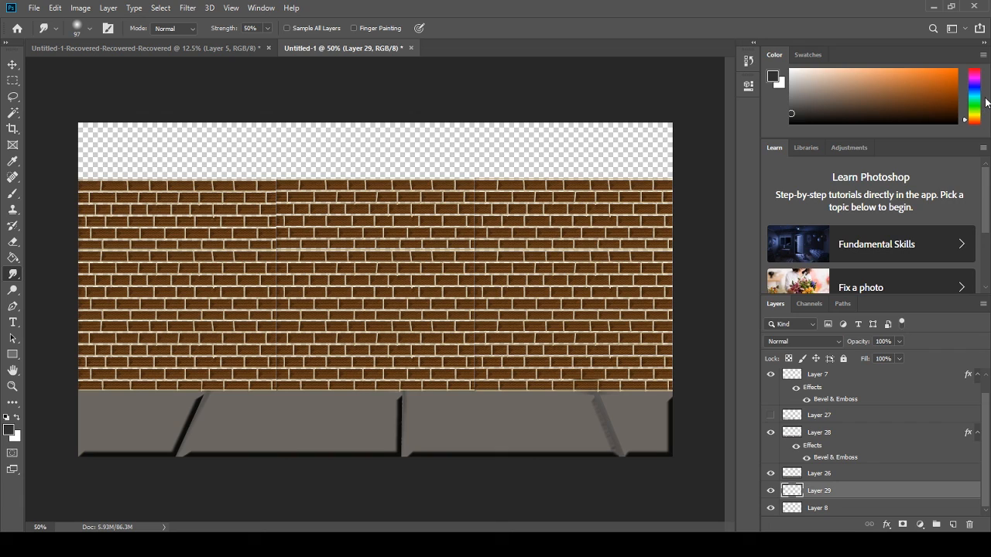
click(977, 85)
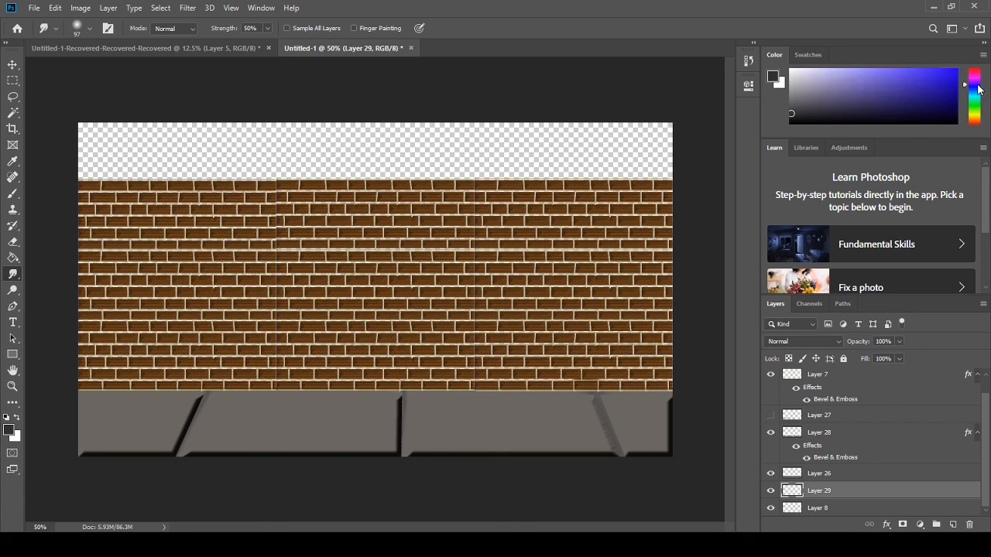
drag(979, 89, 926, 68)
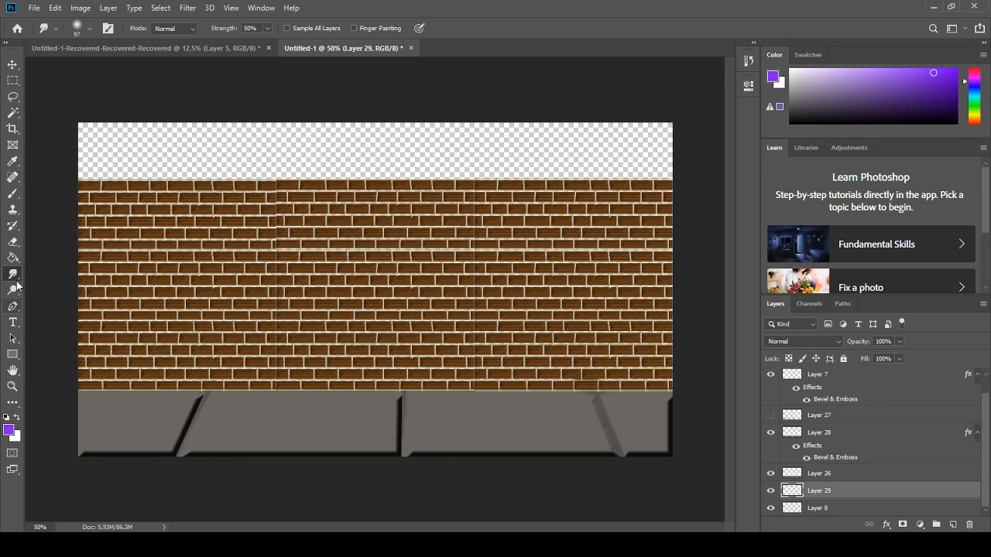
- Fill Layer 29 with a vertical purple-to-white linear gradient as the sky, redrawing it until it fades to pale lavender at the wall top
click(11, 257)
click(55, 254)
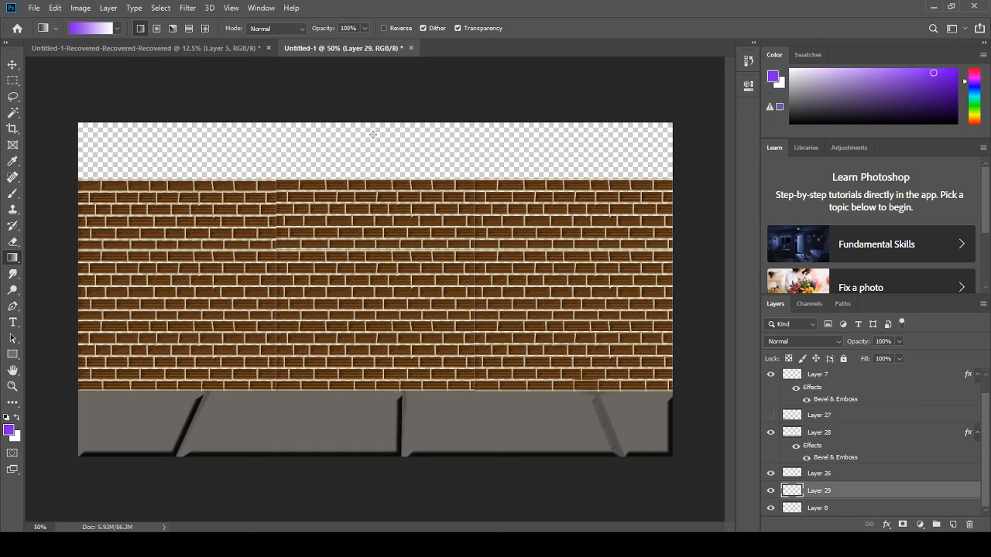
drag(372, 134, 370, 308)
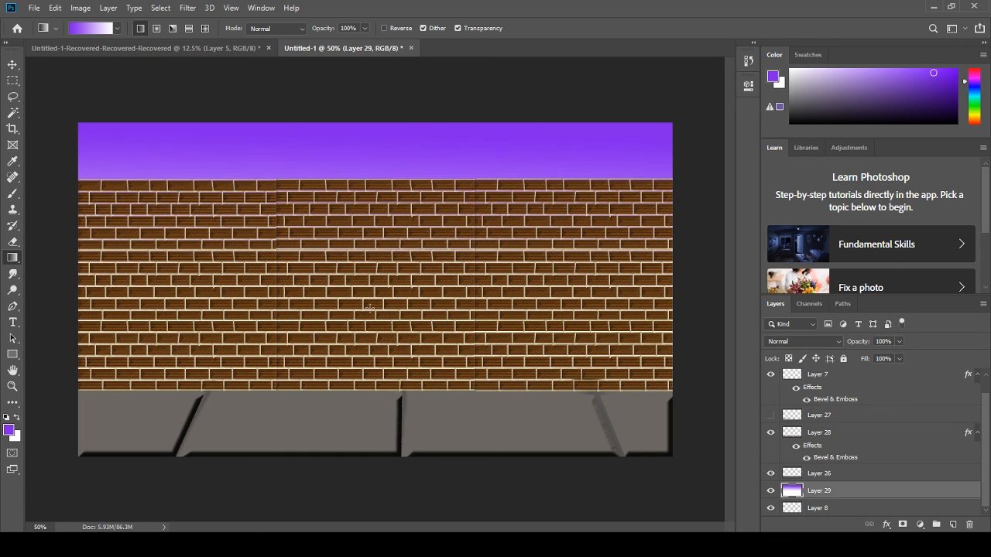
drag(385, 122, 386, 179)
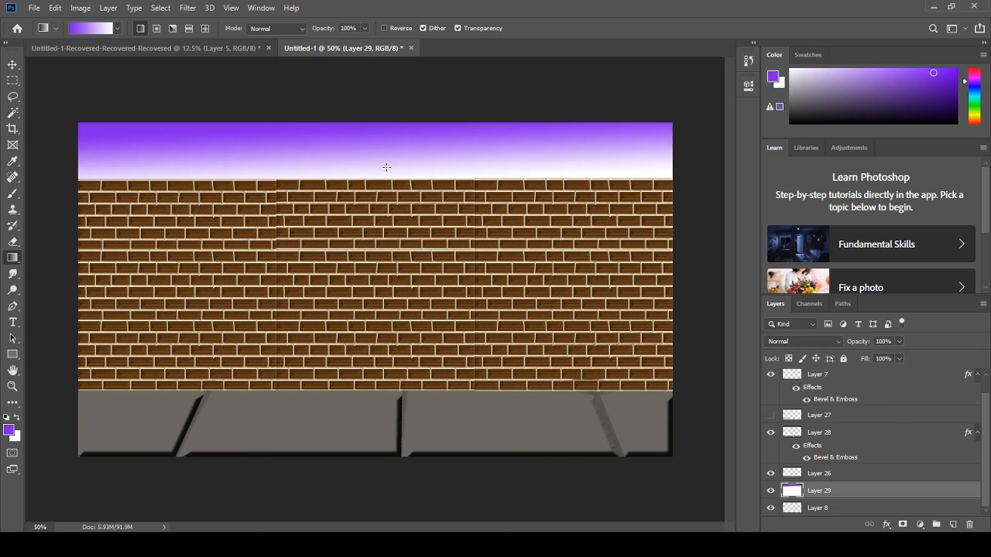
drag(387, 115, 389, 203)
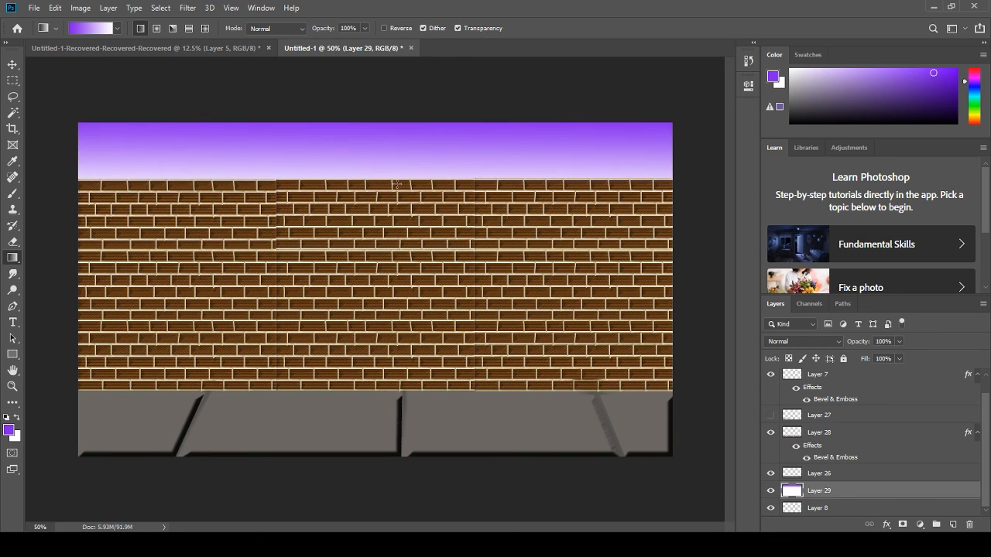
drag(384, 137, 387, 193)
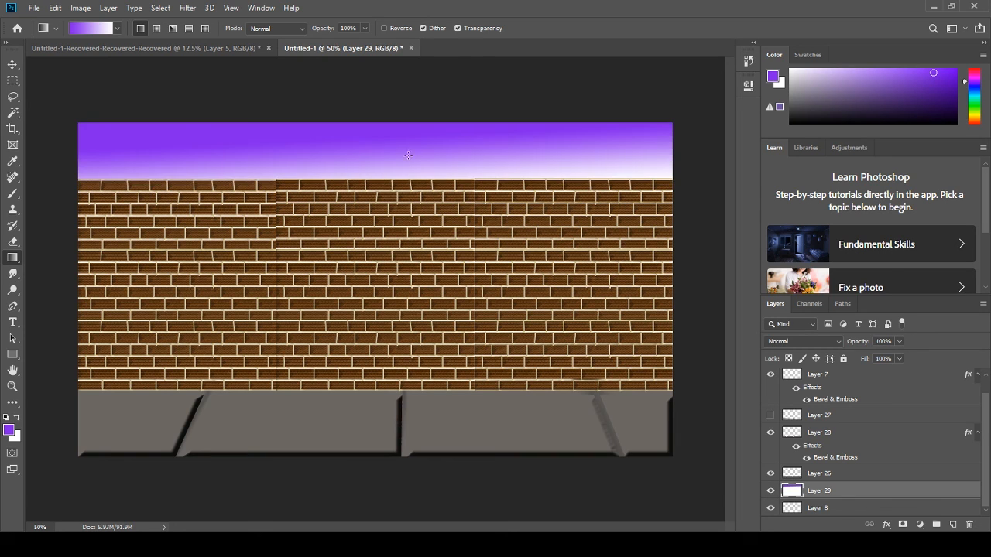
drag(406, 134, 405, 252)
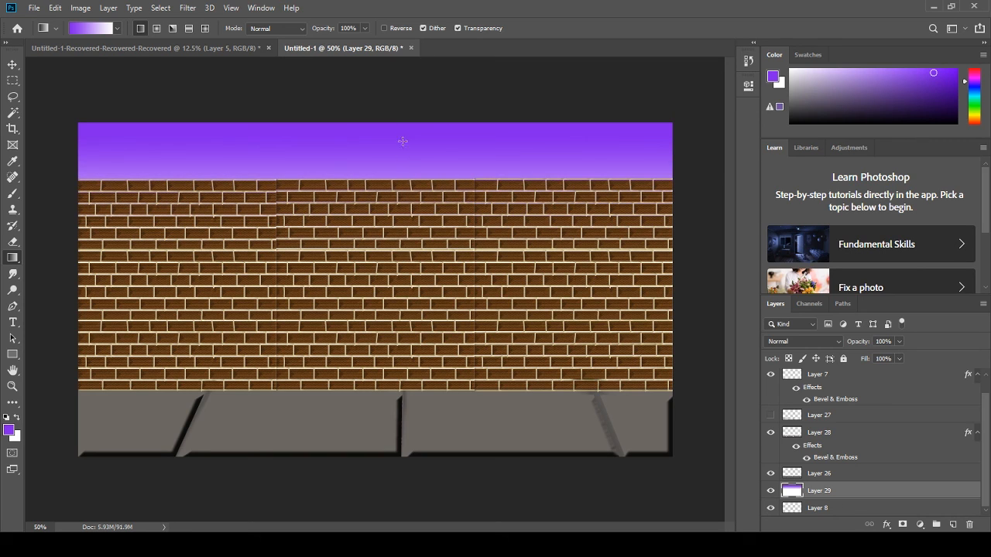
drag(403, 132, 405, 200)
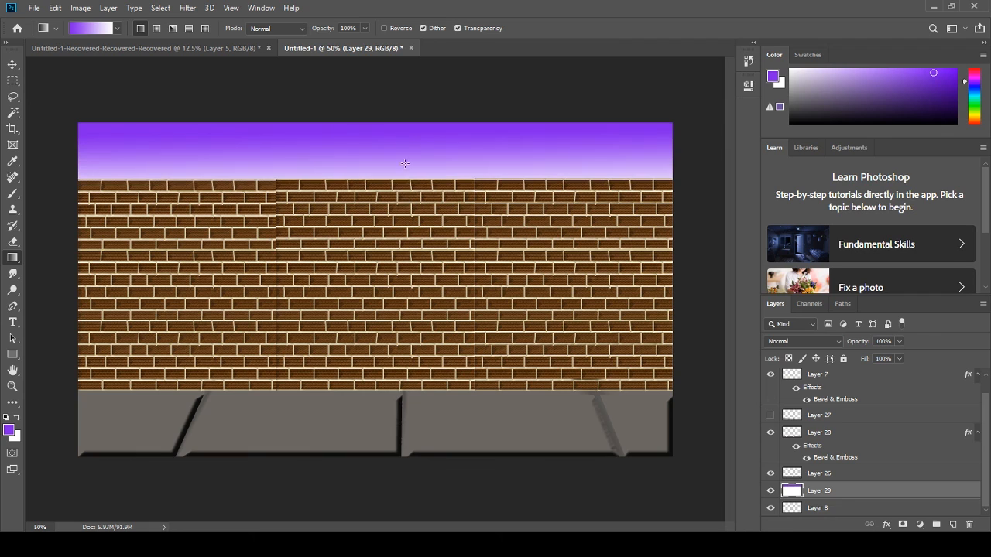
drag(399, 142, 400, 201)
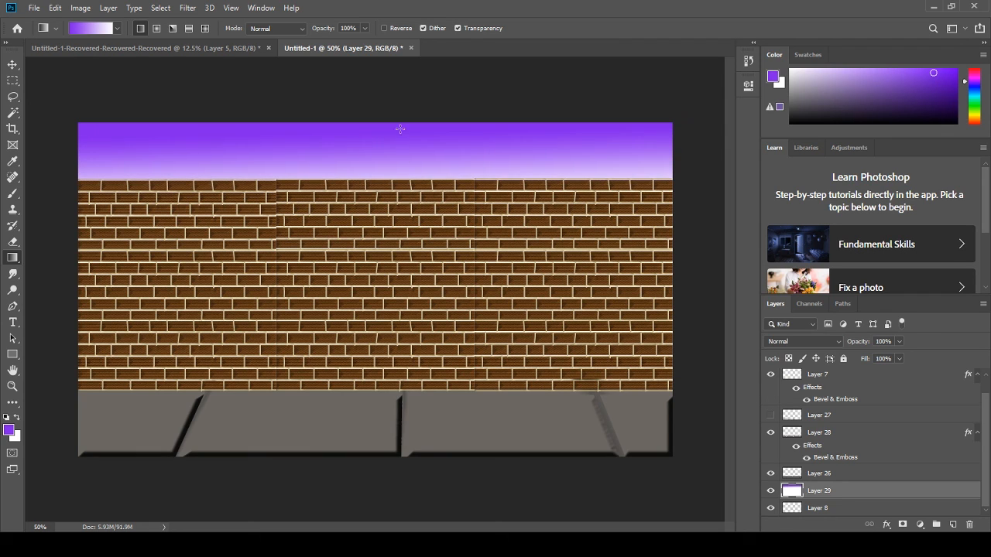
drag(400, 129, 399, 219)
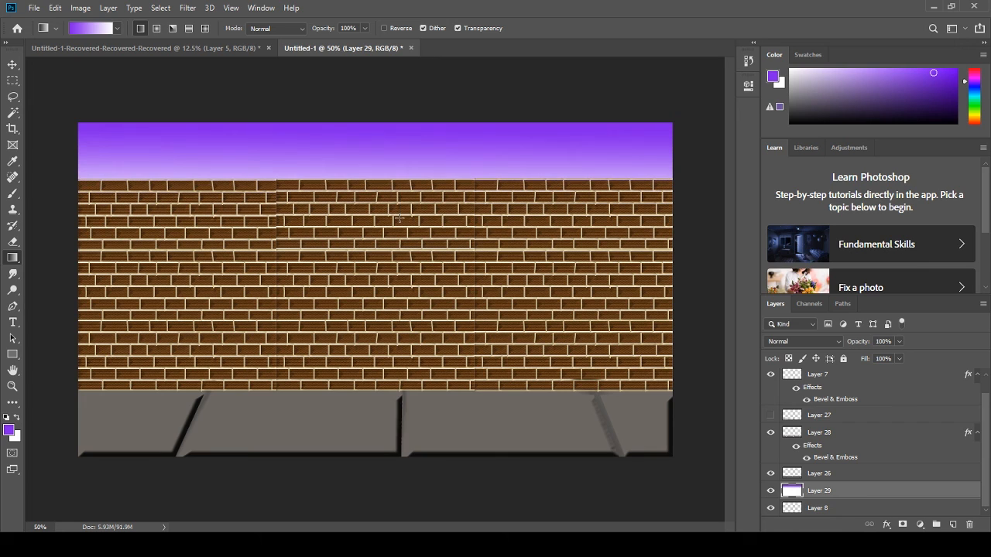
drag(386, 168, 391, 237)
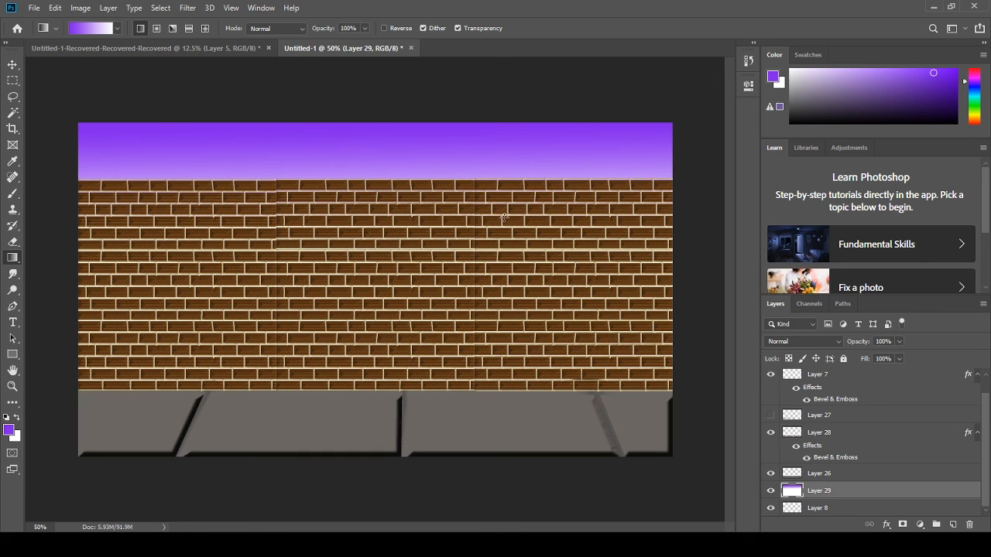
scroll(852, 433, up, 1)
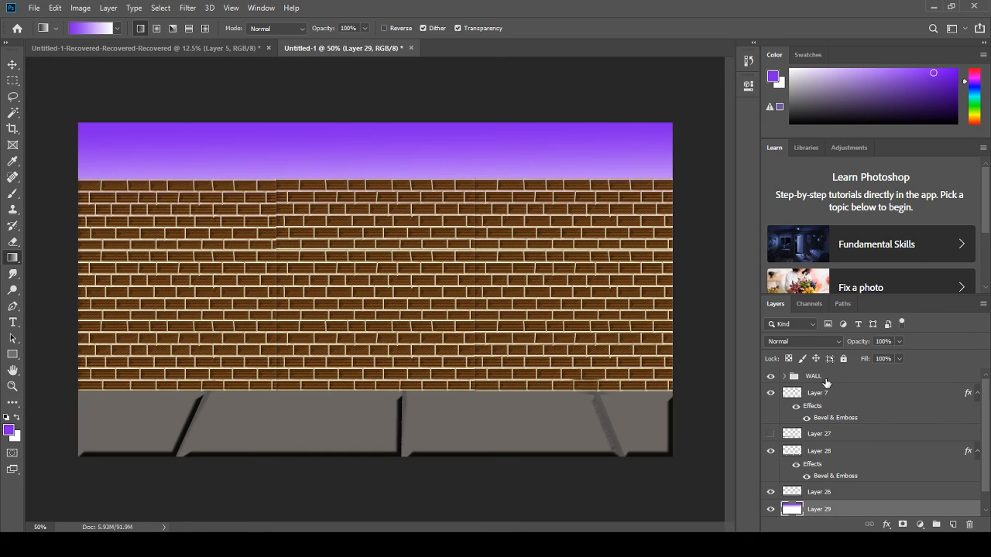
double_click(820, 377)
key(Return)
key(h)
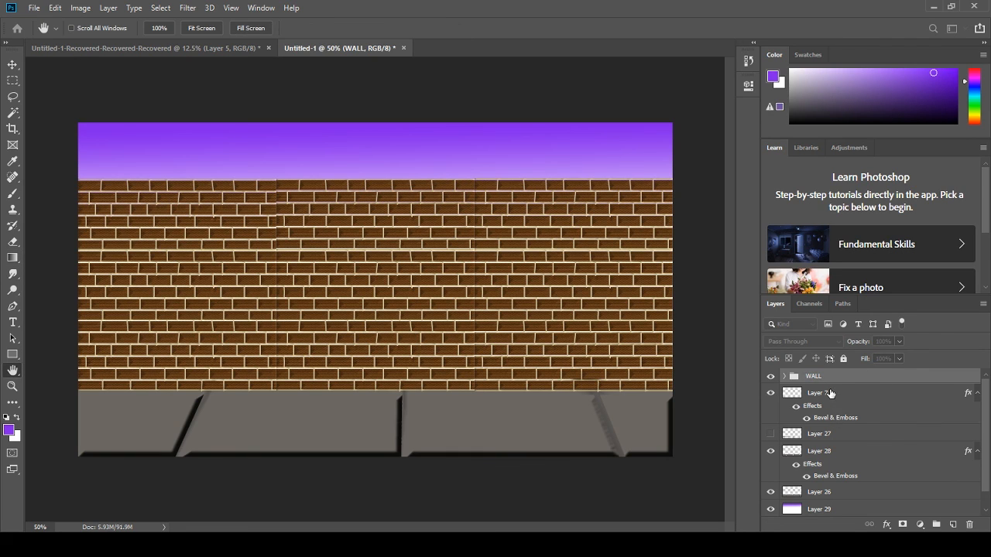
key(g)
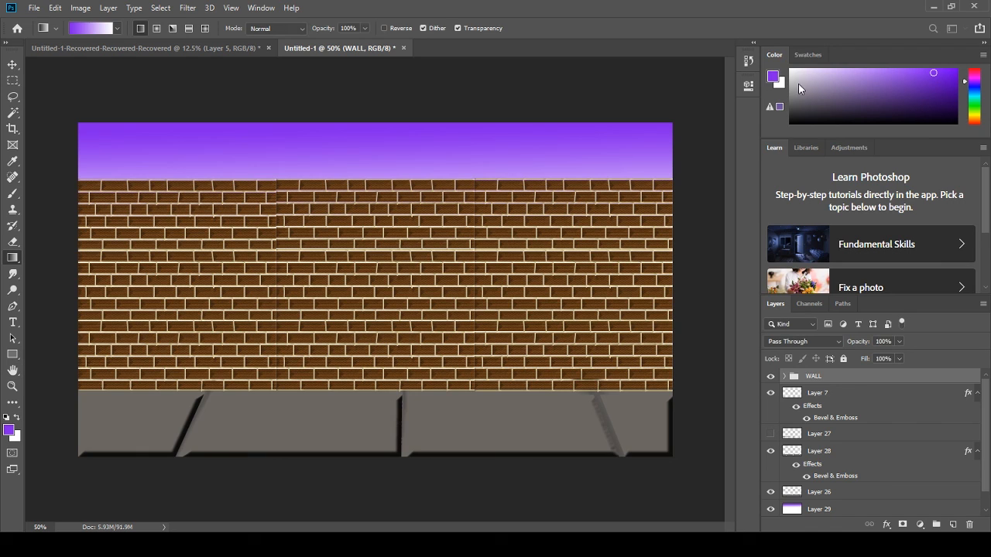
- Adjust the Bevel & Emboss effect on Layer 7 to give the wall's bricks harder, darker chiselled edges
click(842, 396)
key(h)
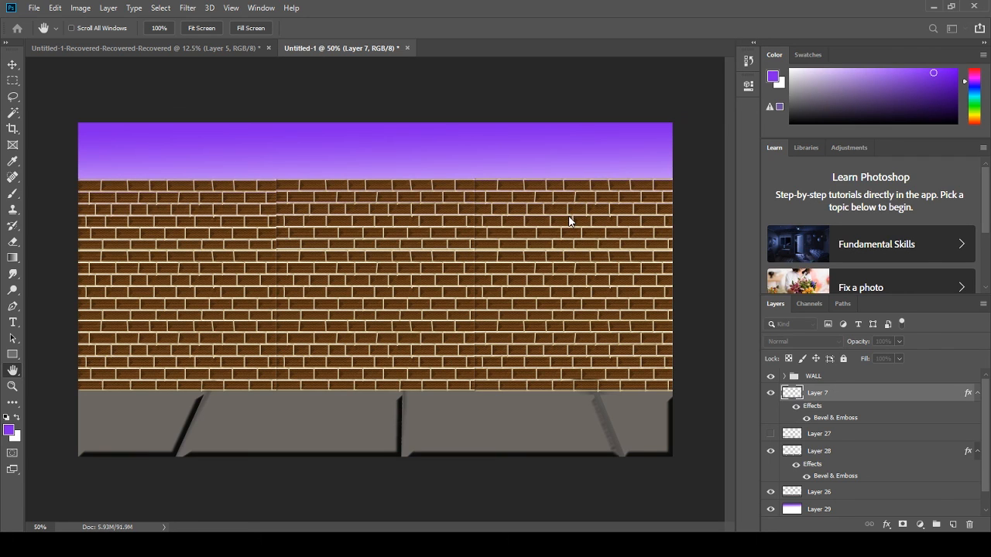
key(ctrl+z)
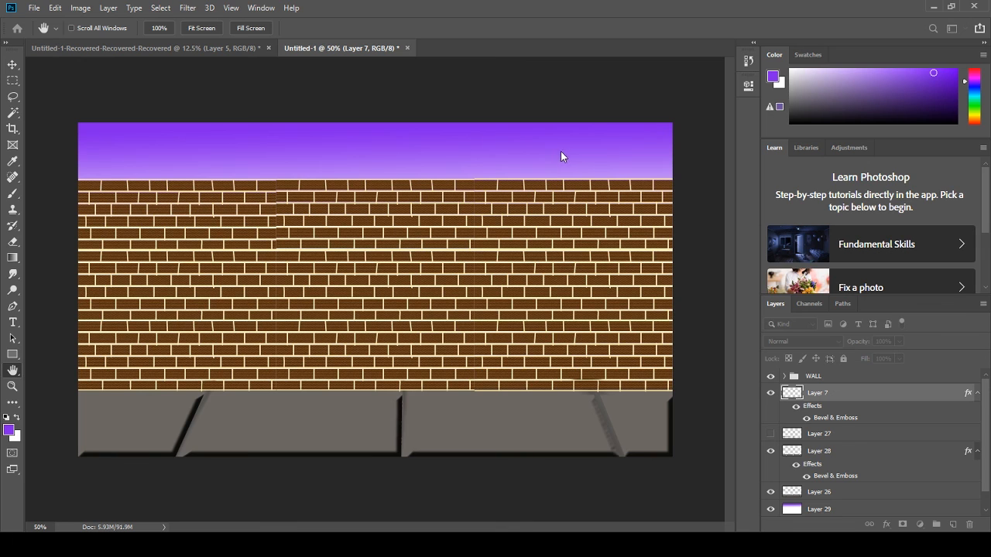
key(ctrl+shift+z)
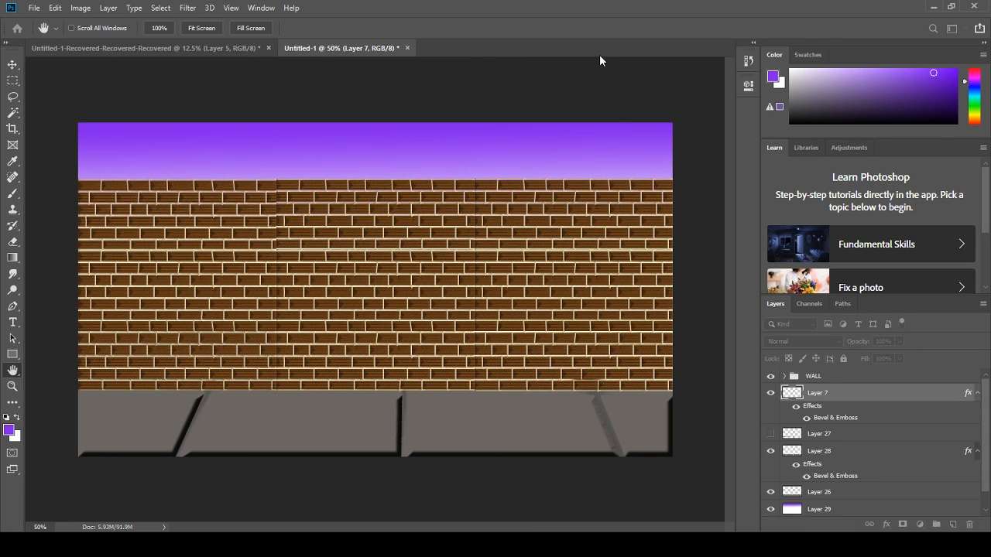
click(717, 109)
- Narrow the bevelled edges of the pavement slabs on Layer 28 and give the slabs a rough, grainy surface texture
click(770, 433)
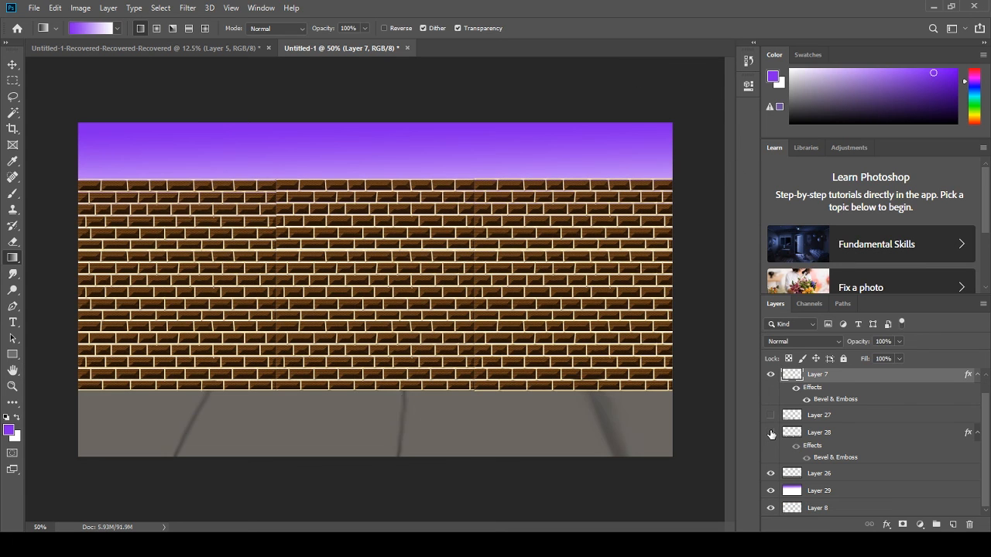
click(770, 433)
click(859, 436)
key(space)
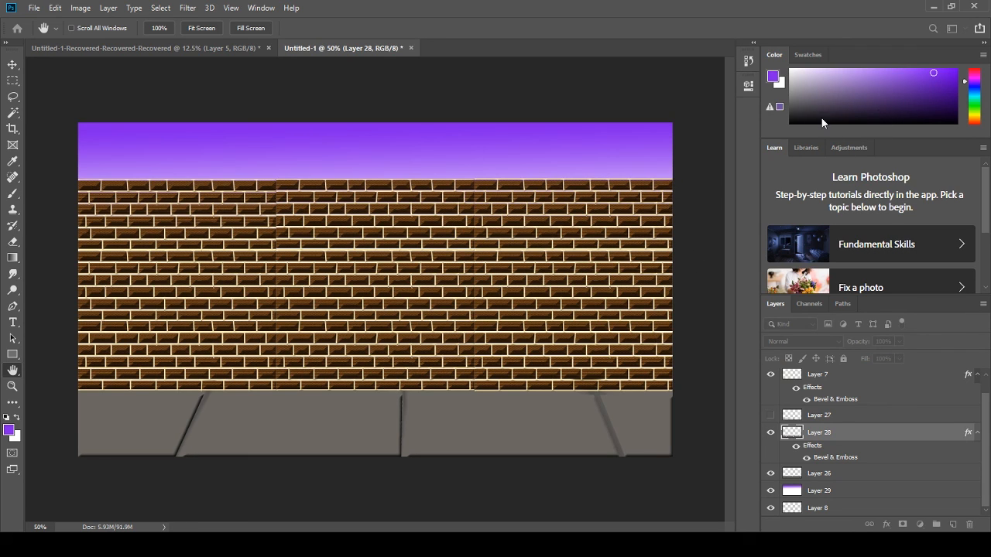
key(g)
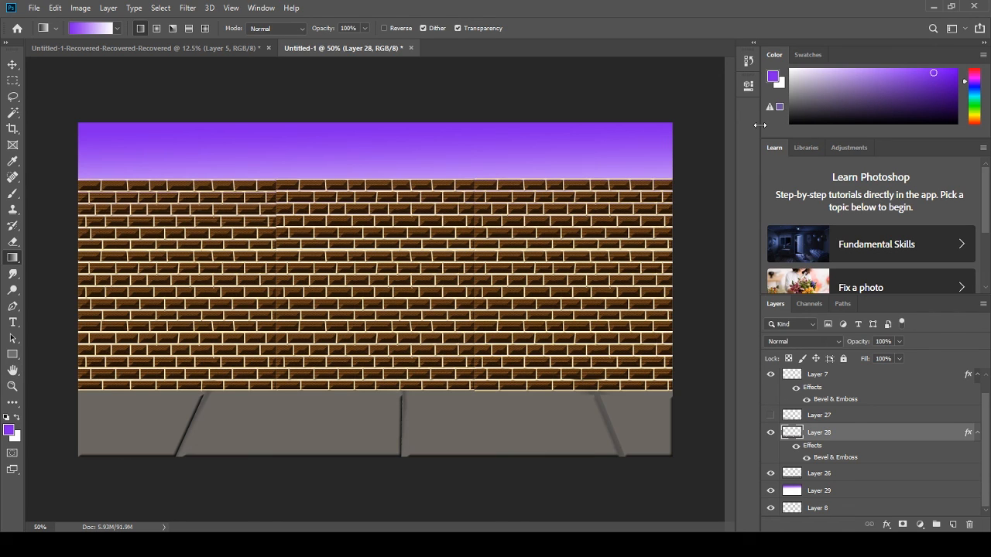
key(h)
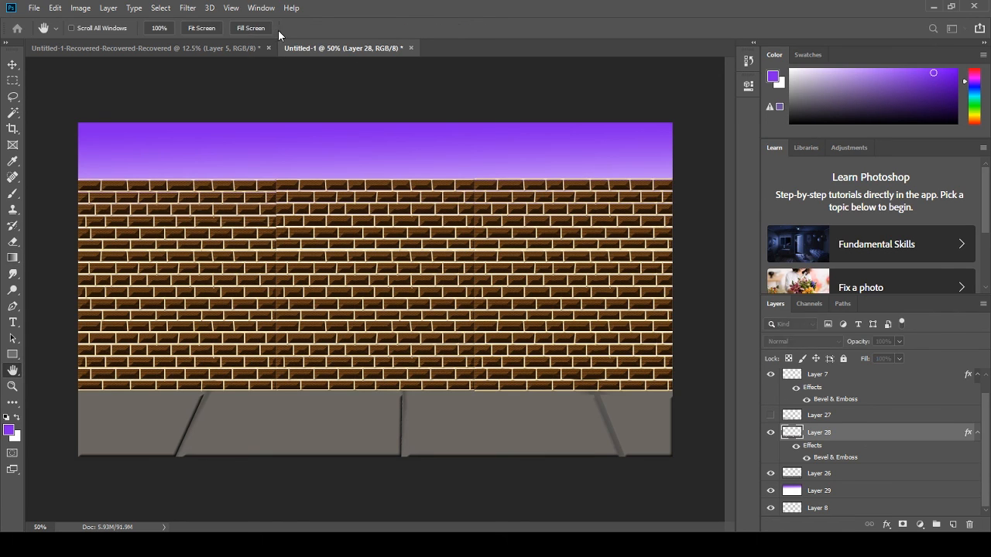
key(g)
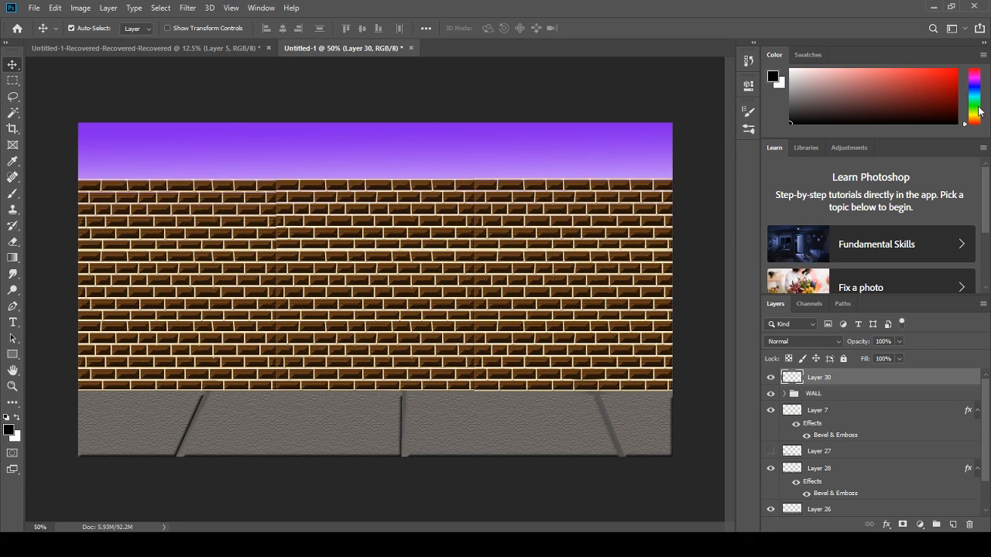
- Set the foreground colour to dark green and switch to the Brush tool with Layer 30 active
drag(978, 111, 975, 112)
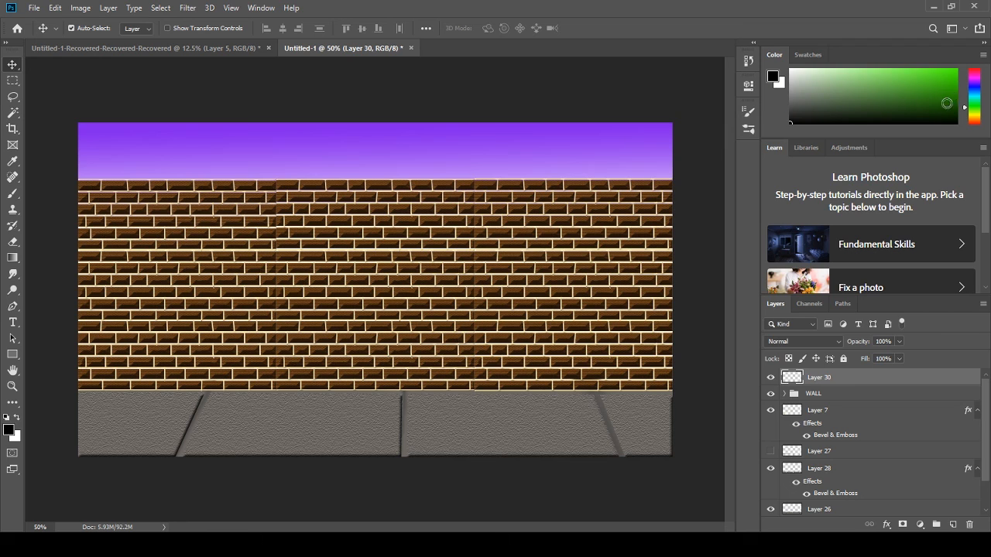
click(946, 103)
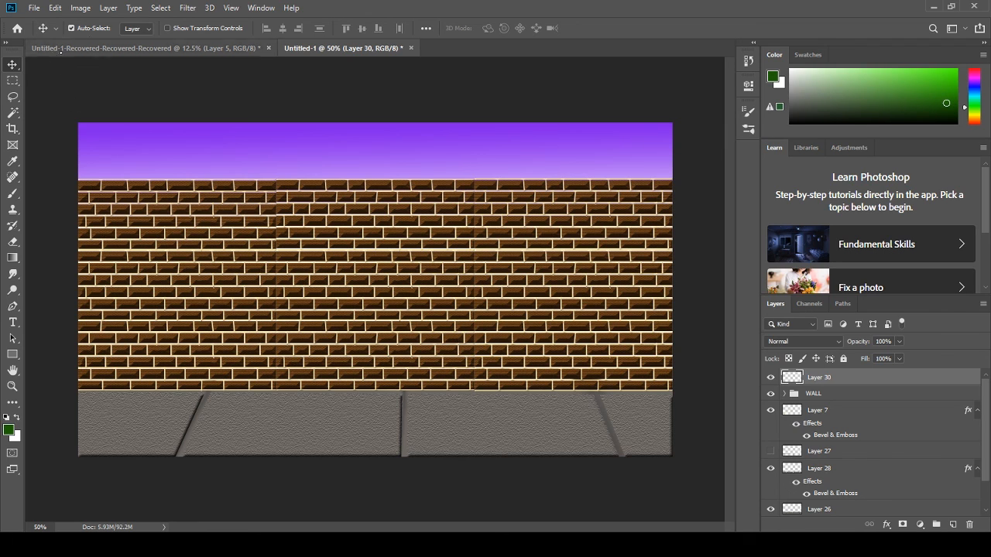
click(12, 194)
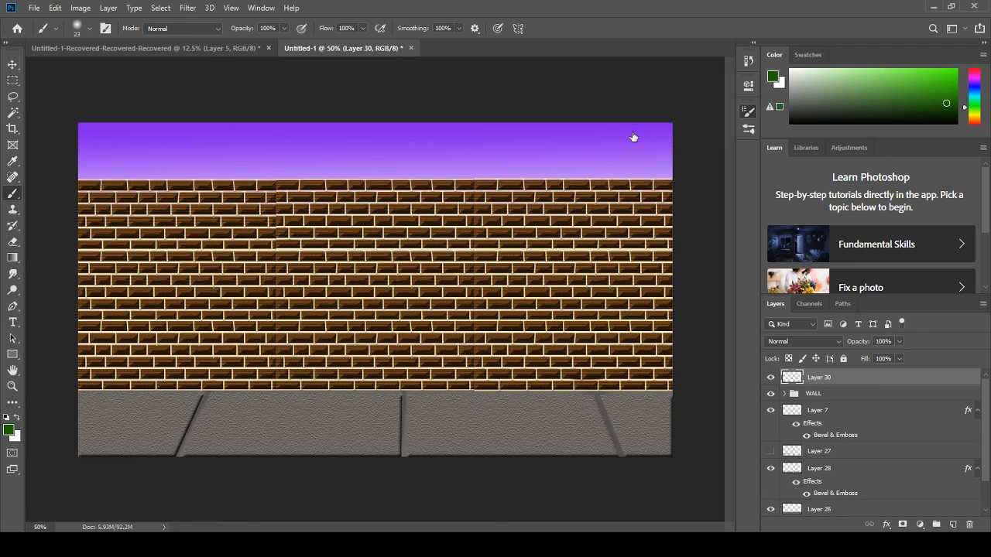
- Try stamping grass with an enlarged brush at the upper end of the leftmost pavement gap, and undo the stamp
key(bracketright)
key(bracketright)
key(bracketright)
key(bracketright)
key(bracketright)
key(bracketright)
key(bracketright)
key(bracketright)
key(bracketright)
key(bracketright)
click(202, 397)
key(ctrl+z)
- Reduce the grass brush to size 10 and paint dark green tufts where the leftmost pavement gap meets the wall
key(bracketleft)
key(bracketleft)
key(bracketleft)
key(bracketleft)
key(bracketleft)
key(bracketleft)
mouse_move(204, 396)
mouse_down()
mouse_move(209, 381)
mouse_move(195, 384)
mouse_move(235, 380)
mouse_up()
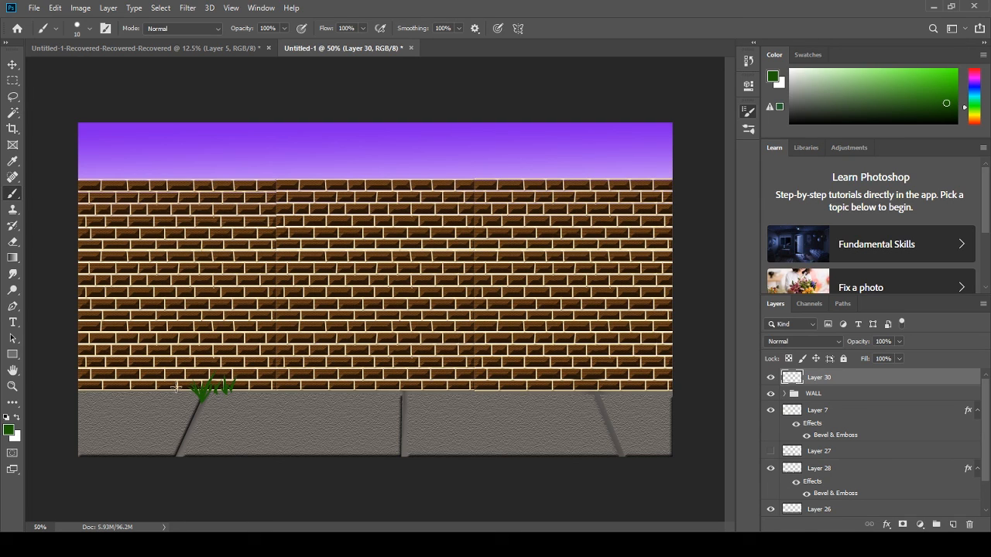
- Paint dark green grass tufts along the left and middle of the wall base and at the tops of the left and middle pavement gaps
drag(176, 390, 177, 379)
drag(166, 391, 160, 376)
mouse_move(89, 387)
mouse_down()
mouse_move(87, 368)
mouse_move(128, 375)
mouse_up()
mouse_move(151, 389)
mouse_down()
mouse_move(191, 339)
mouse_move(112, 375)
mouse_up()
mouse_move(284, 390)
mouse_down()
mouse_move(334, 302)
mouse_move(255, 373)
mouse_up()
drag(268, 391, 269, 384)
mouse_move(360, 389)
mouse_down()
mouse_move(362, 373)
mouse_move(320, 376)
mouse_up()
mouse_move(418, 389)
mouse_down()
mouse_move(420, 371)
mouse_move(395, 380)
mouse_up()
mouse_move(402, 393)
mouse_down()
mouse_move(410, 380)
mouse_move(401, 387)
mouse_up()
drag(191, 407, 198, 399)
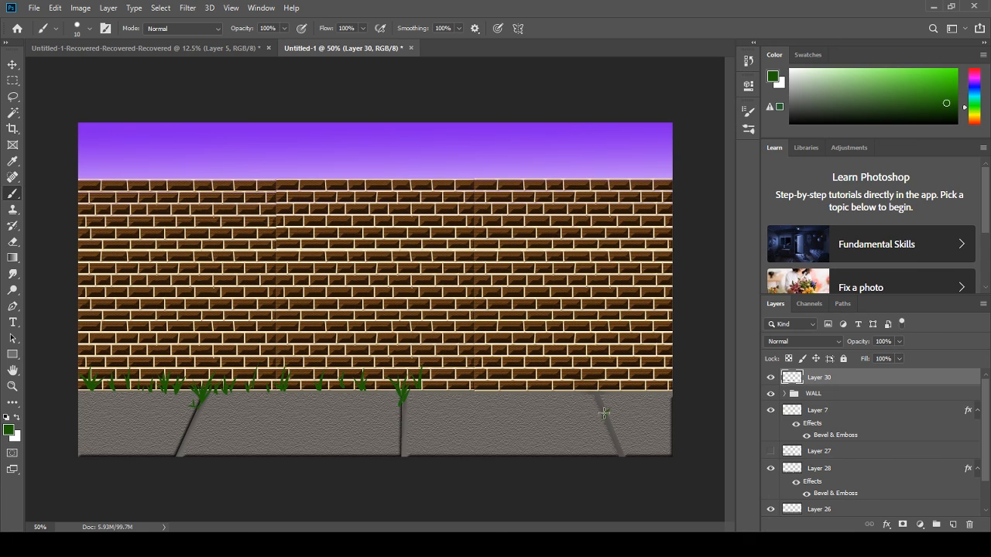
- Paint grass in the rightmost pavement gap and add tufts along the right half of the wall base, filling sparse spots further left
drag(608, 420, 604, 408)
mouse_move(599, 393)
mouse_down()
mouse_move(580, 360)
mouse_move(635, 377)
mouse_up()
drag(642, 390, 647, 384)
drag(531, 391, 534, 372)
drag(498, 391, 511, 373)
drag(454, 391, 465, 378)
mouse_move(480, 391)
mouse_down()
mouse_move(478, 360)
mouse_move(435, 380)
mouse_up()
drag(344, 390, 325, 375)
drag(286, 390, 276, 375)
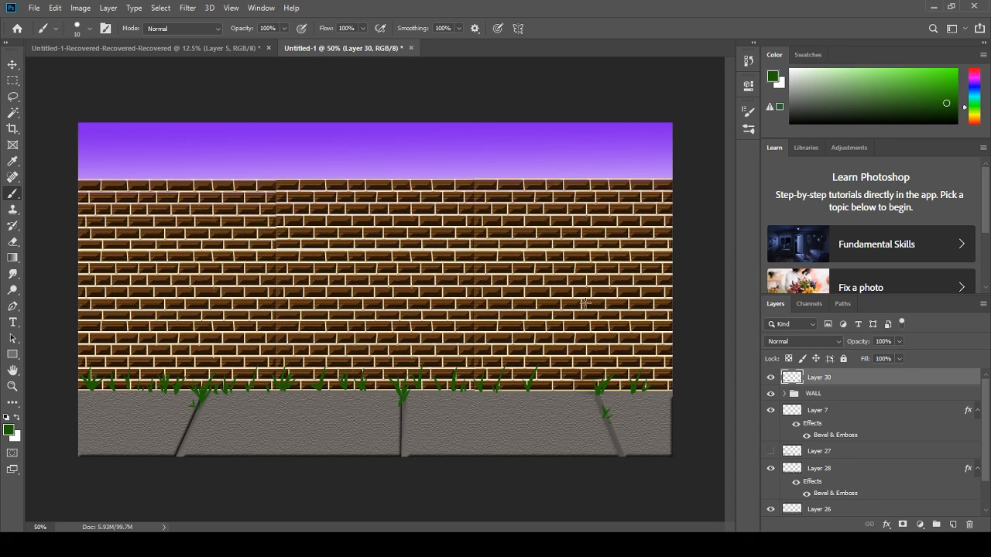
drag(568, 390, 567, 374)
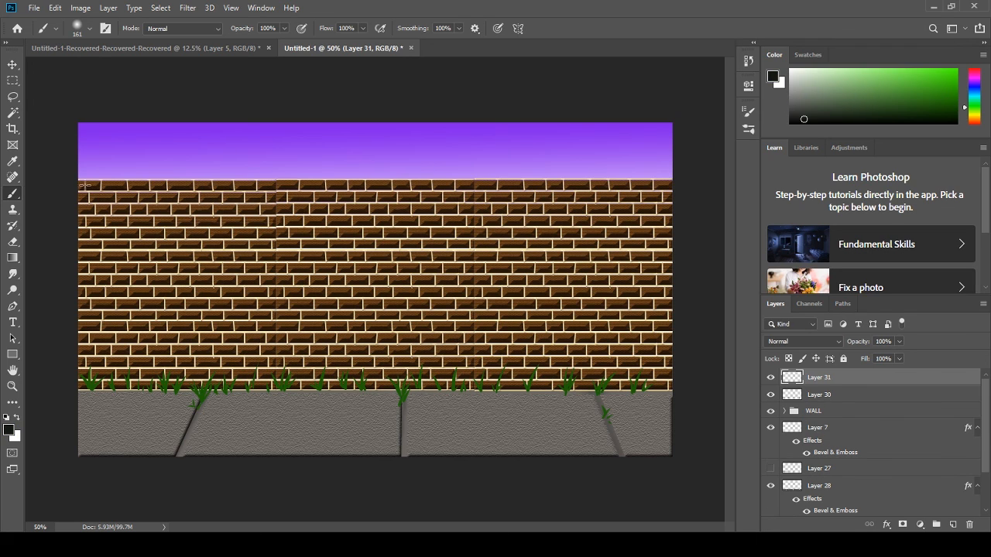
mouse_move(78, 186)
mouse_down()
mouse_move(203, 187)
mouse_move(203, 205)
mouse_up()
mouse_move(173, 248)
mouse_down()
mouse_move(114, 338)
mouse_move(92, 415)
mouse_up()
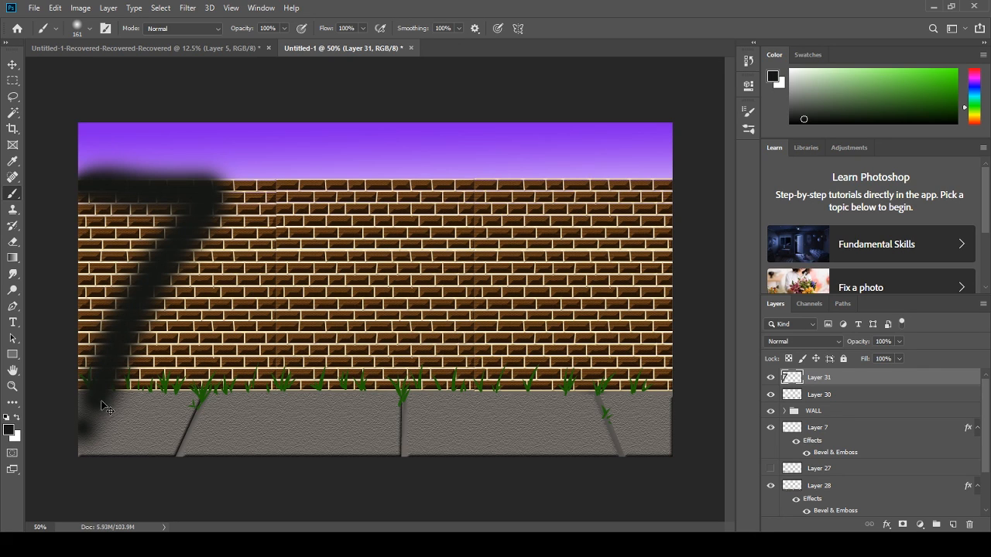
key(ctrl+z)
key(ctrl+z)
key(ctrl+z)
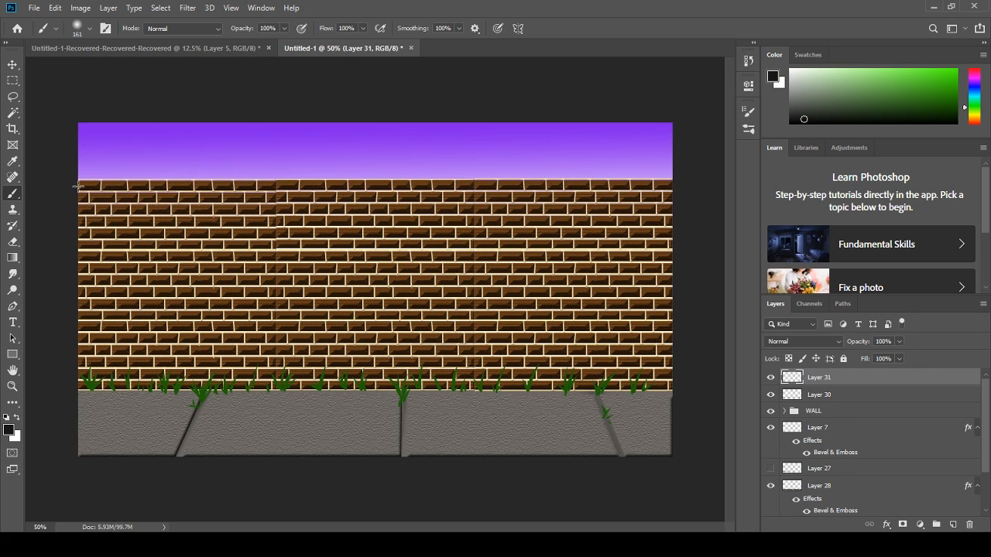
- Paint a soft black diagonal shadow over the left end of the wall on Layer 31 and lower the layer opacity to 57%
mouse_move(77, 187)
mouse_down()
mouse_move(207, 190)
mouse_move(65, 396)
mouse_up()
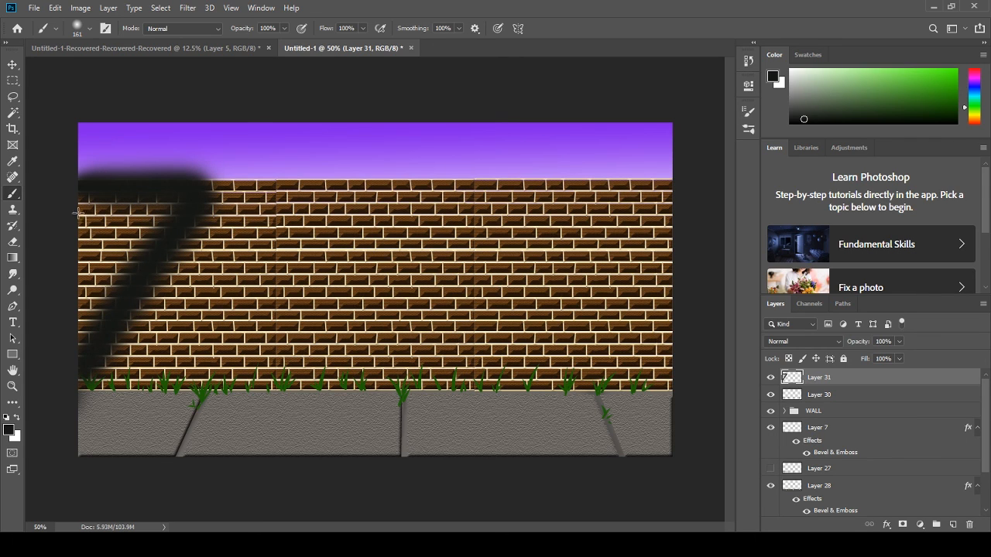
mouse_move(79, 214)
mouse_down()
mouse_move(165, 197)
mouse_move(155, 245)
mouse_move(77, 361)
mouse_move(162, 206)
mouse_move(77, 232)
mouse_move(89, 223)
mouse_move(100, 261)
mouse_move(108, 208)
mouse_up()
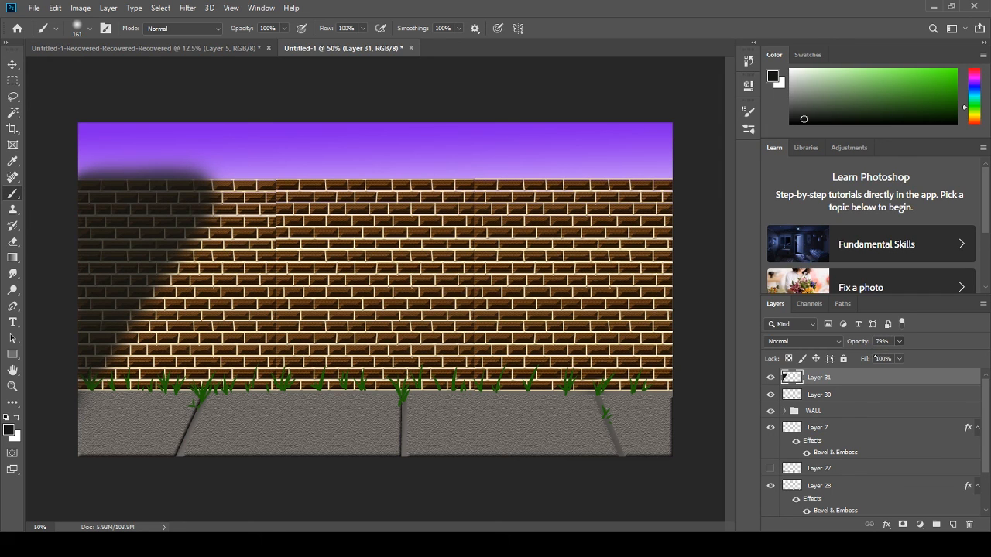
click(876, 358)
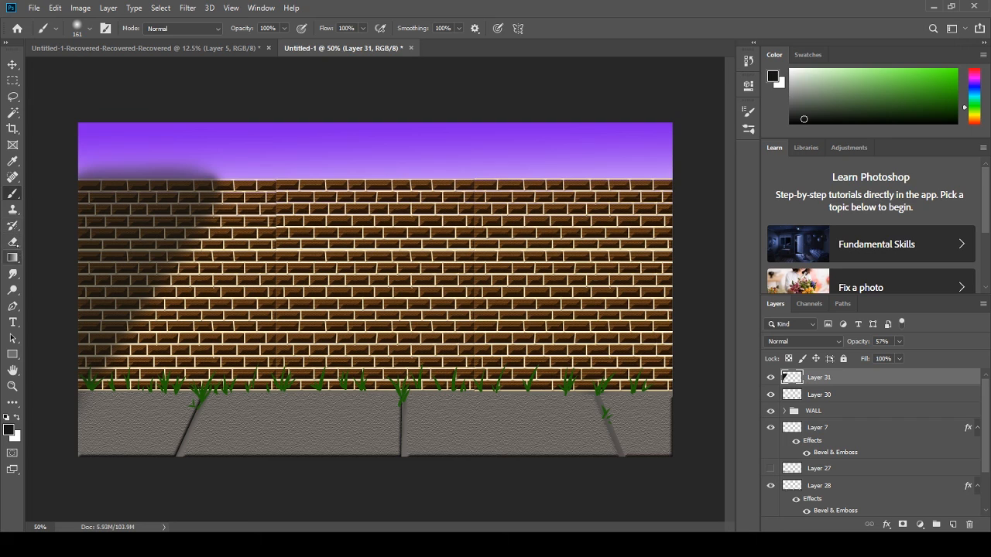
- Erase the left shadow's overflow into the sky above the wall, using the Eraser at size 84
click(12, 241)
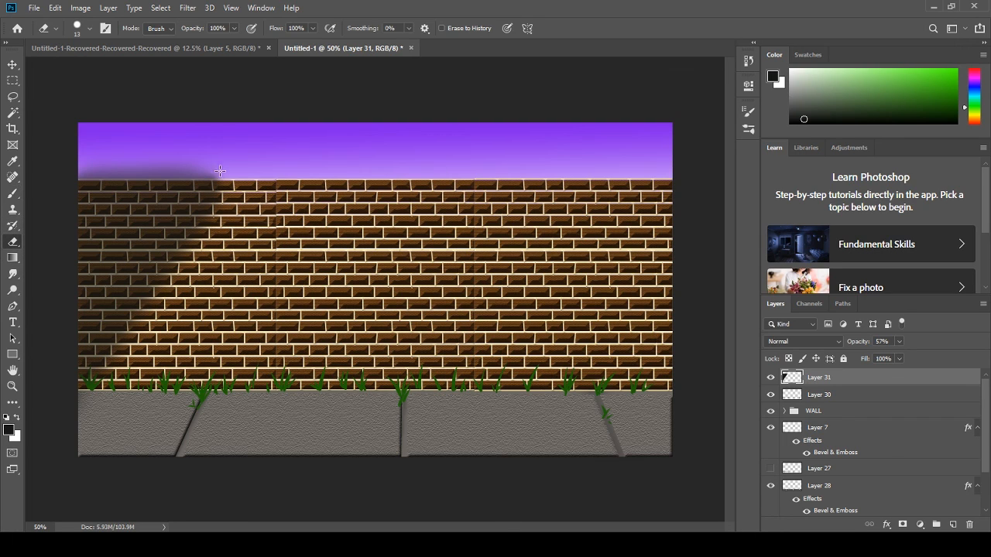
drag(220, 171, 141, 178)
click(103, 67)
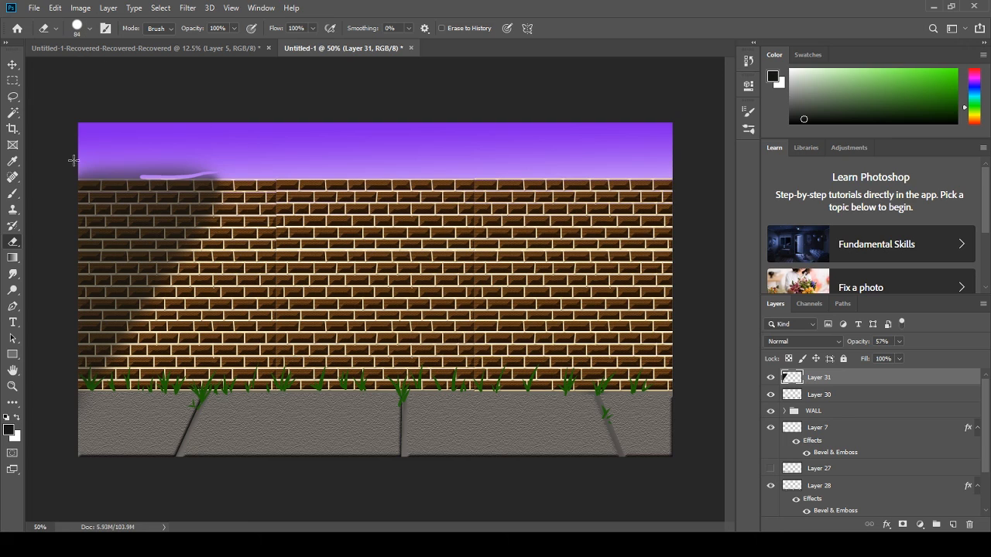
mouse_move(74, 161)
mouse_down()
mouse_move(236, 167)
mouse_move(189, 172)
mouse_move(190, 159)
mouse_move(186, 168)
mouse_move(103, 175)
mouse_move(197, 177)
mouse_move(118, 172)
mouse_up()
key(ctrl+z)
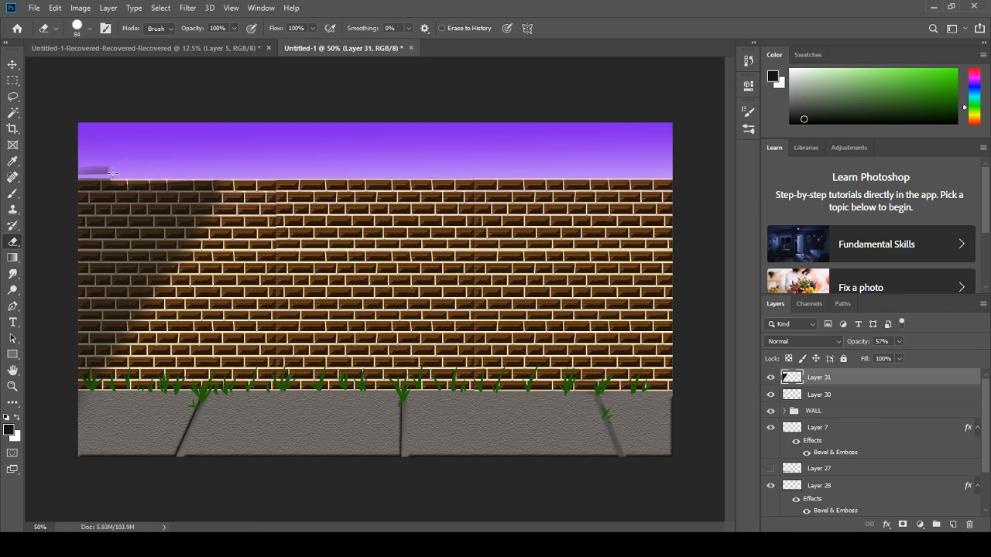
key(ctrl+z)
drag(203, 161, 15, 178)
- Paint a matching soft black shadow down the right end of the wall on Layer 31 with the Brush tool
click(13, 194)
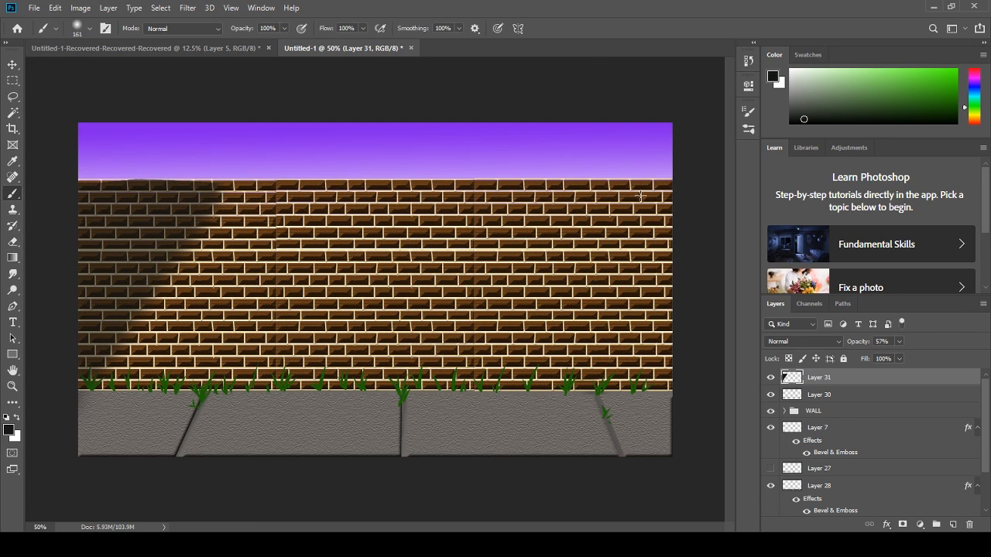
mouse_move(654, 194)
mouse_down()
mouse_move(698, 307)
mouse_move(694, 424)
mouse_move(660, 188)
mouse_move(608, 185)
mouse_move(691, 383)
mouse_move(666, 387)
mouse_up()
- Erase the right shadow's overflow into the sky and trim the left shadow's slanted edge to a sharper diagonal
key(e)
key(ctrl+z)
drag(593, 168, 687, 168)
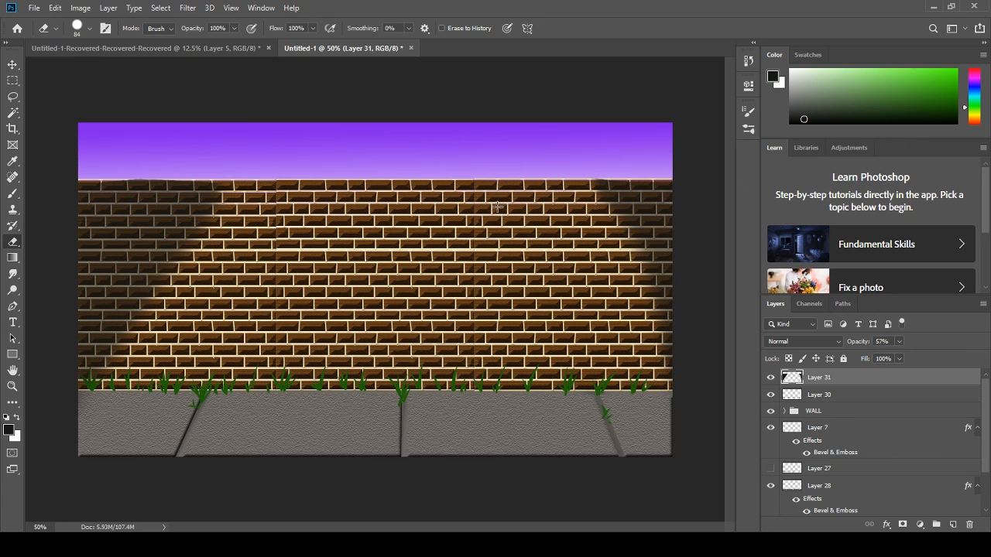
mouse_move(194, 189)
mouse_down()
mouse_move(166, 273)
mouse_move(101, 395)
mouse_move(188, 211)
mouse_move(86, 395)
mouse_up()
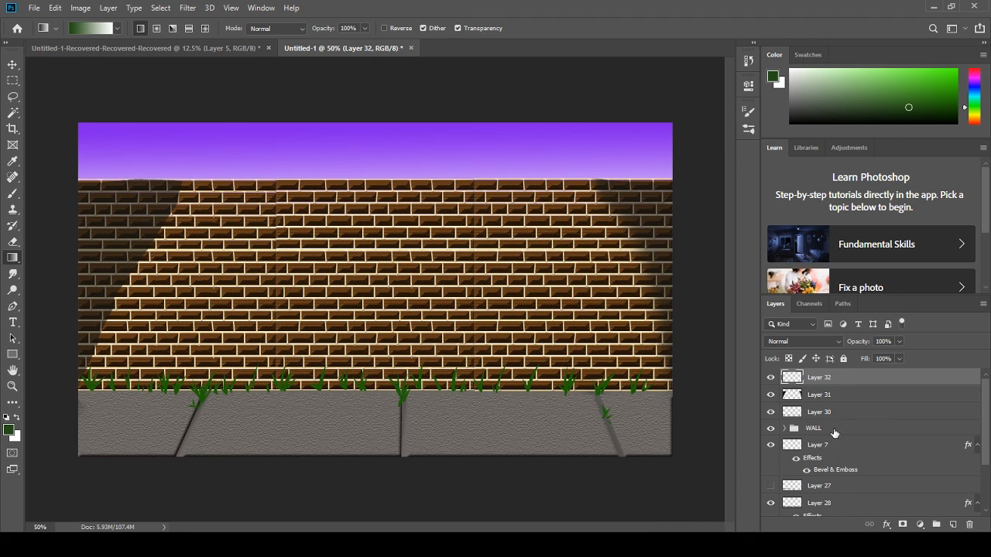
scroll(806, 409, down, 4)
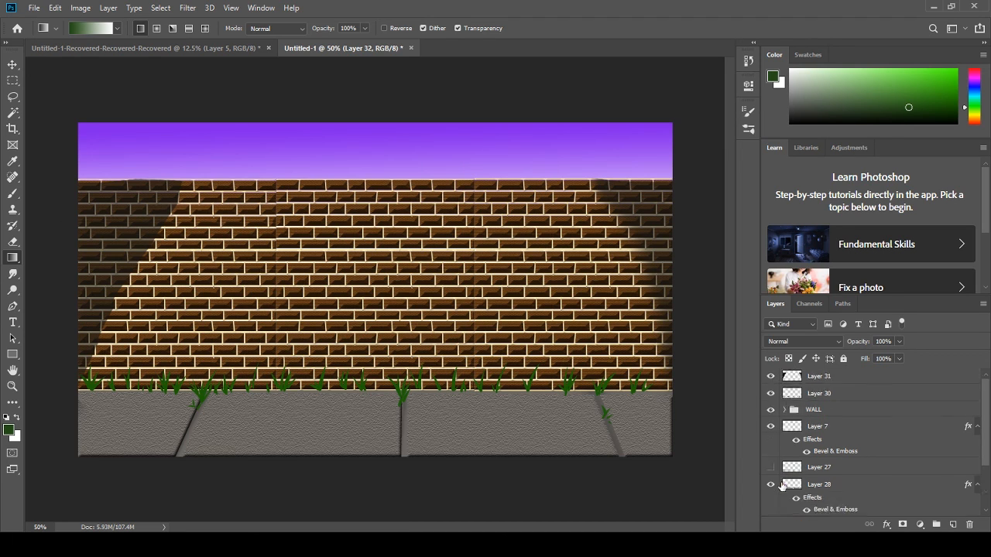
scroll(808, 422, up, 4)
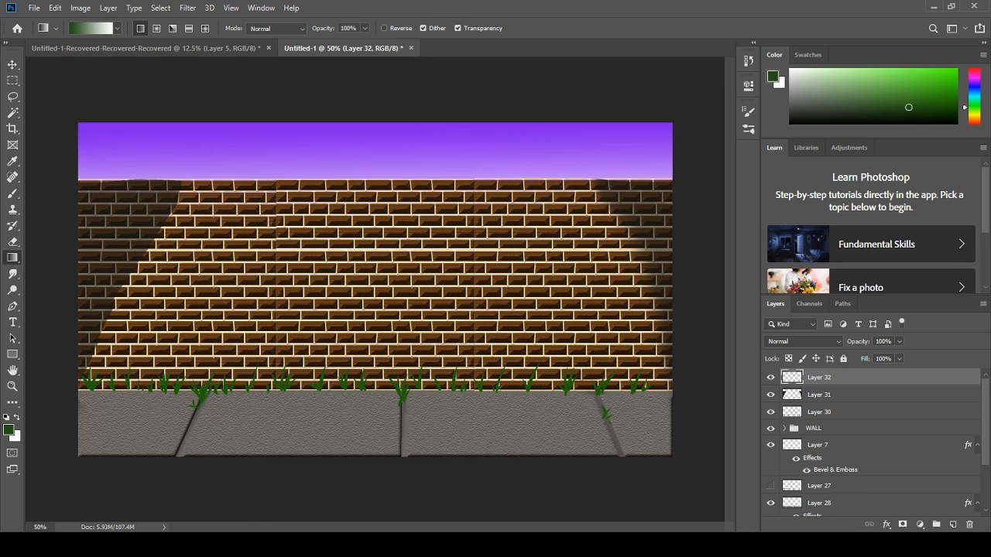
- Save the document as BACKGROUND FIGHT.psd
key(ctrl+s)
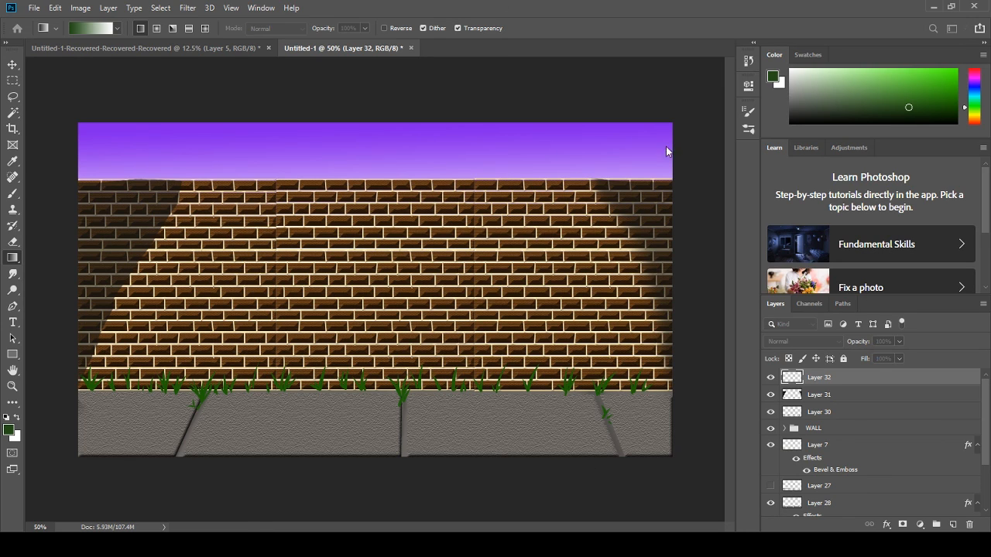
click(630, 144)
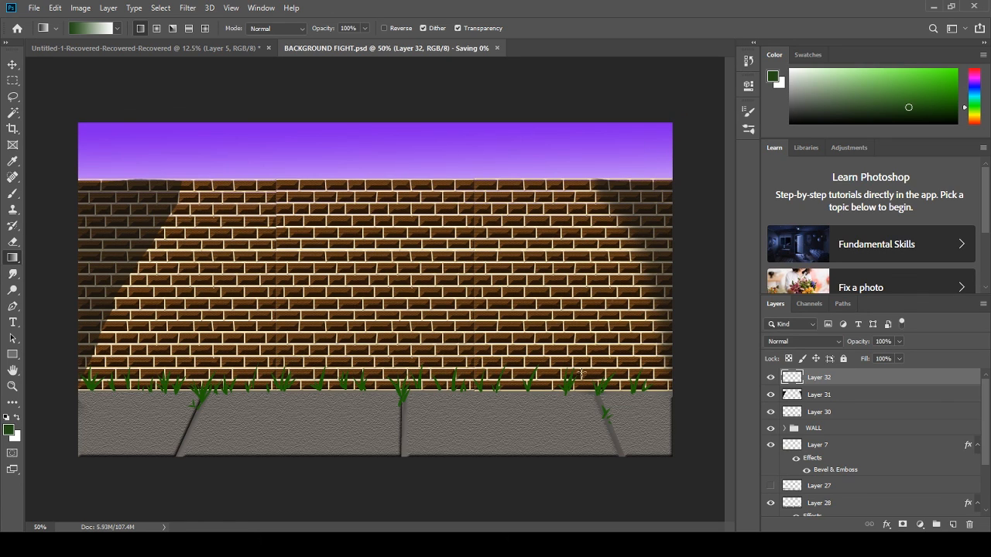